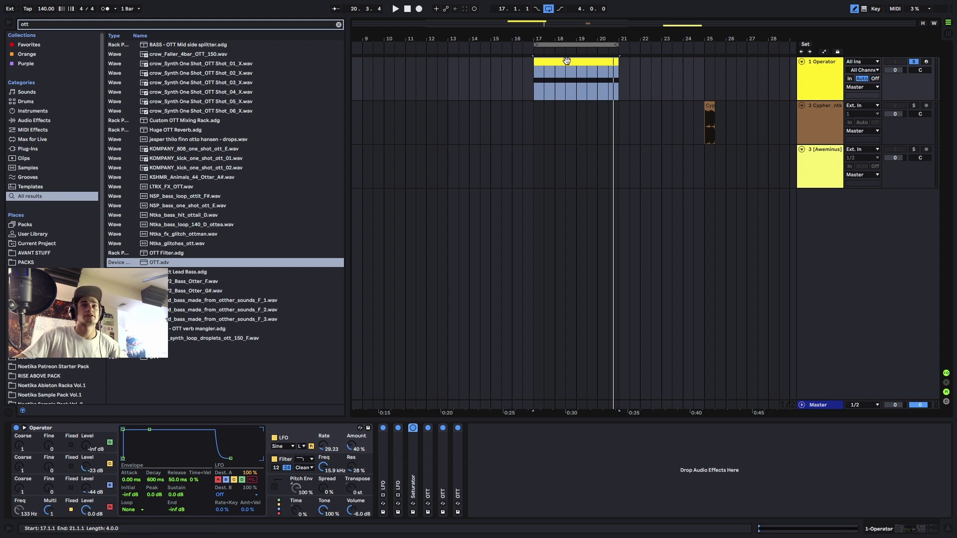
# - Play the Operator clip at bar 17, then solo the Cypher bass track and play its clip at bar 25
pyautogui.press('space')
pyautogui.moveTo(567, 39); pyautogui.dragTo(462, 39)
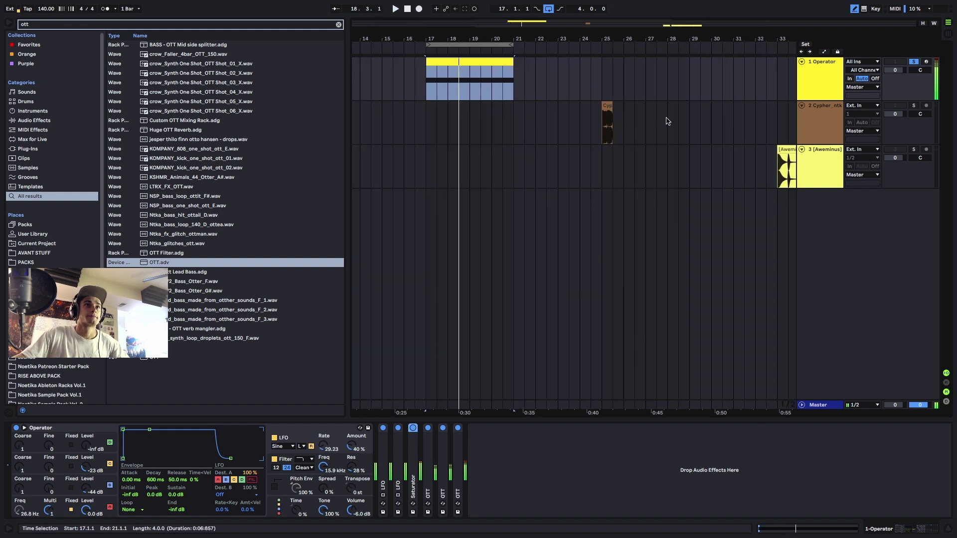
pyautogui.click(613, 108)
pyautogui.moveTo(637, 20); pyautogui.dragTo(608, 37)
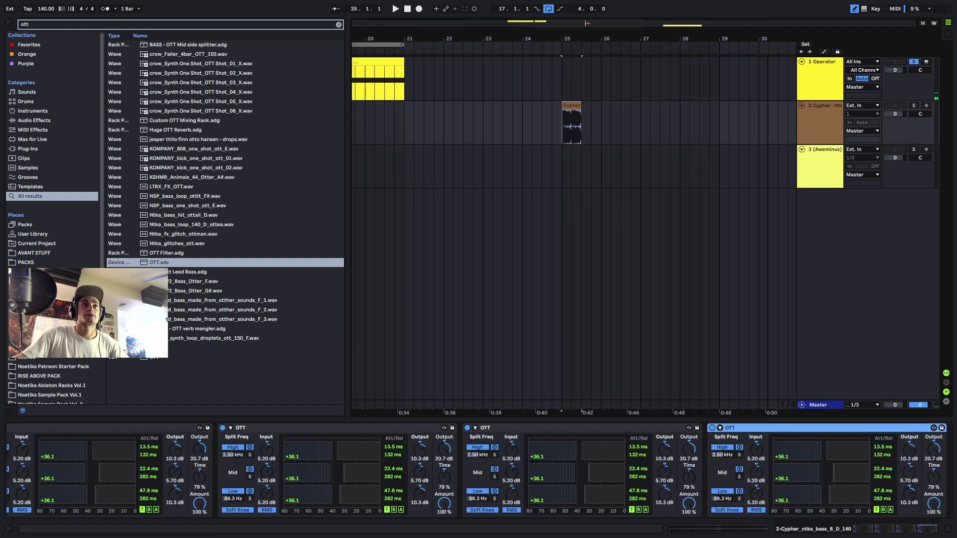
pyautogui.press('space')
pyautogui.press('space')
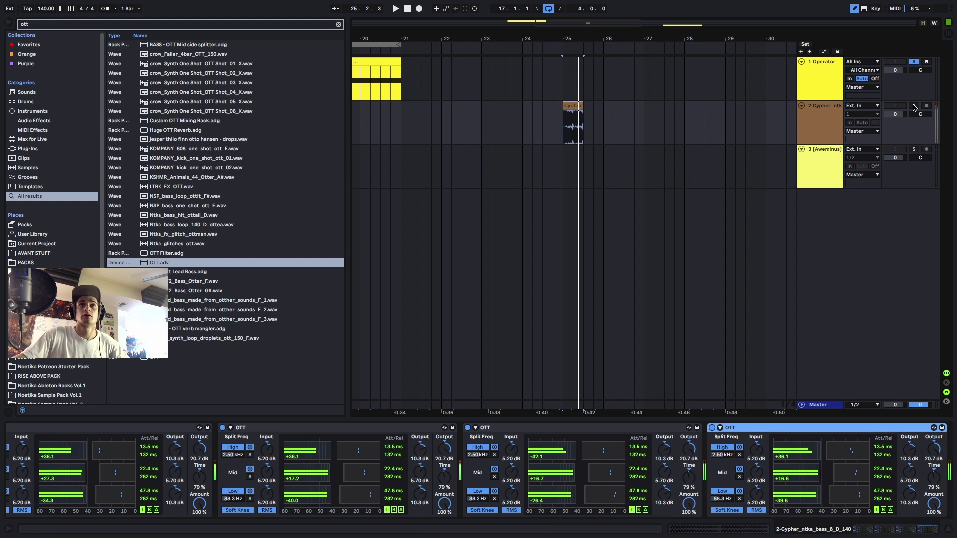
pyautogui.click(914, 106)
pyautogui.press('space')
pyautogui.press('space')
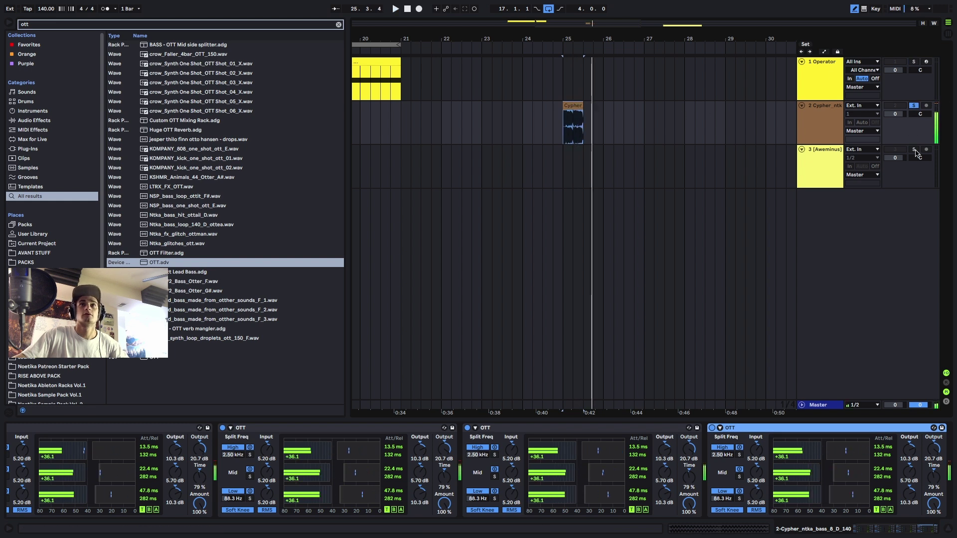
# - Solo the Aweminus track and play its Avant Drum Loop 01 clip at bar 33
pyautogui.click(914, 150)
pyautogui.press('-')
pyautogui.click(673, 165)
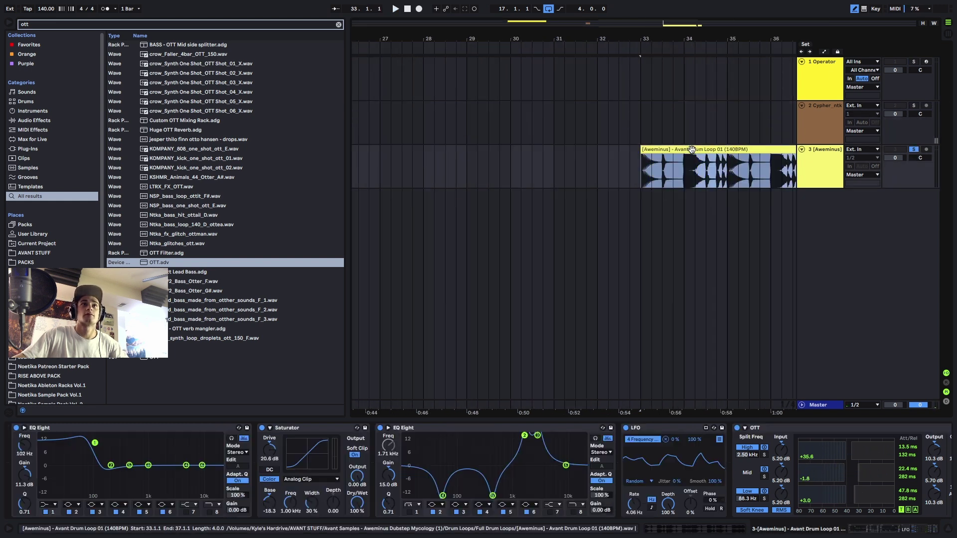
pyautogui.press('z')
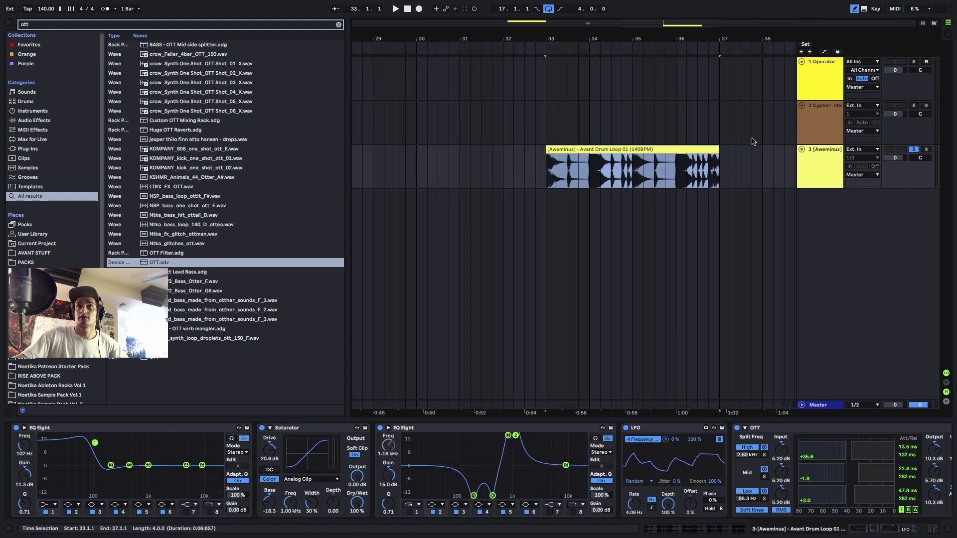
pyautogui.press('space')
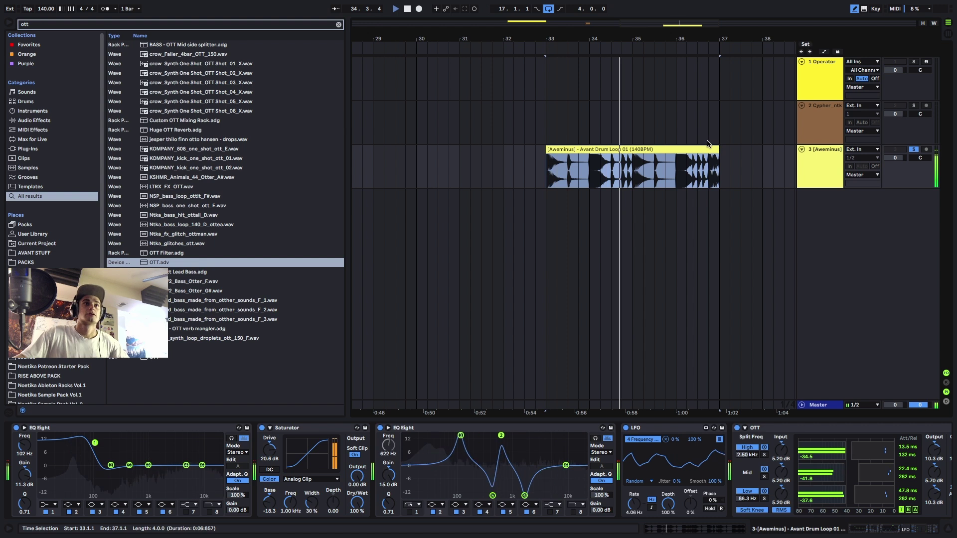
pyautogui.press('-')
pyautogui.press('-')
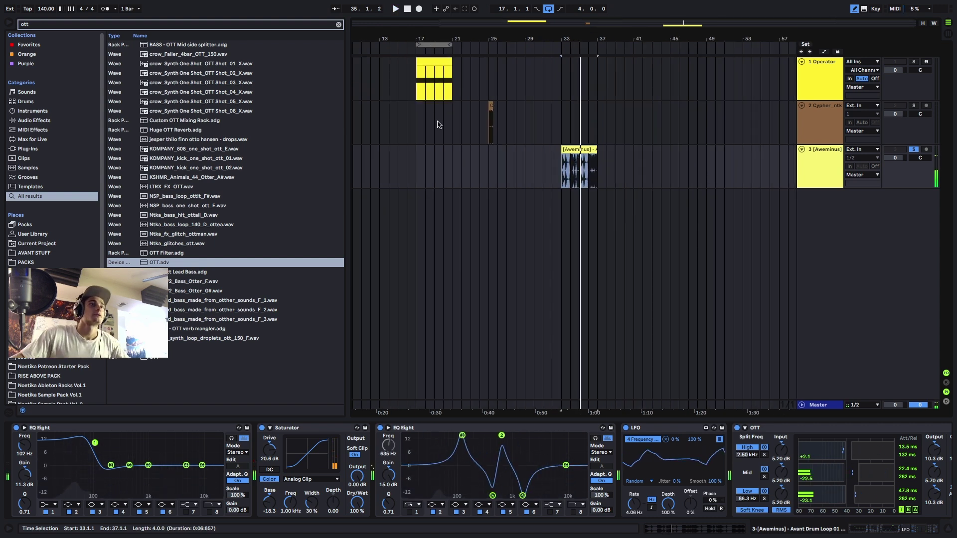
# - Undo the device additions on the Operator track until its effects and instrument are all removed
pyautogui.moveTo(613, 28); pyautogui.dragTo(605, 60)
pyautogui.click(832, 95)
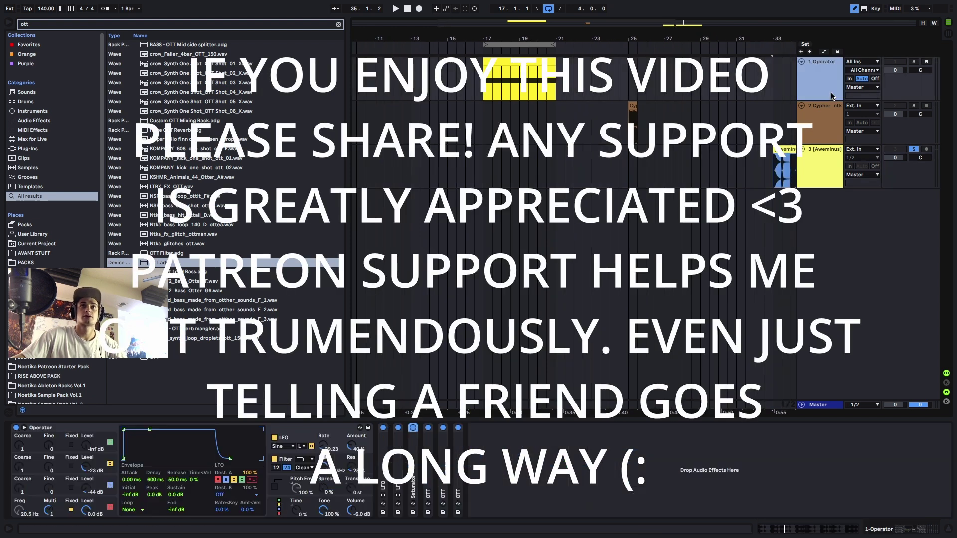
pyautogui.click(382, 466)
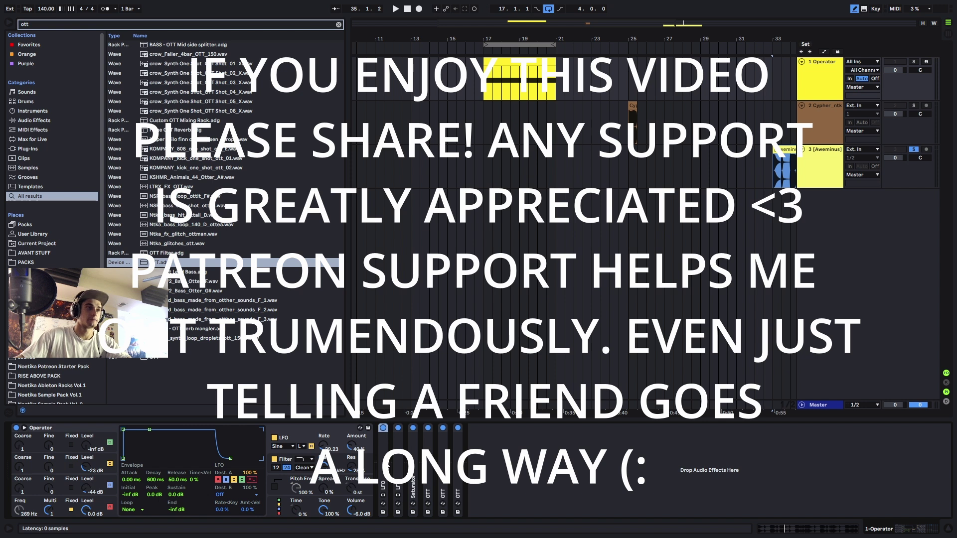
pyautogui.hotkey('ctrl', 'z')
pyautogui.hotkey('ctrl', 'z')
pyautogui.hotkey('ctrl', 'z')
pyautogui.hotkey('ctrl', 'z')
pyautogui.hotkey('ctrl', 'z')
pyautogui.hotkey('ctrl', 'z')
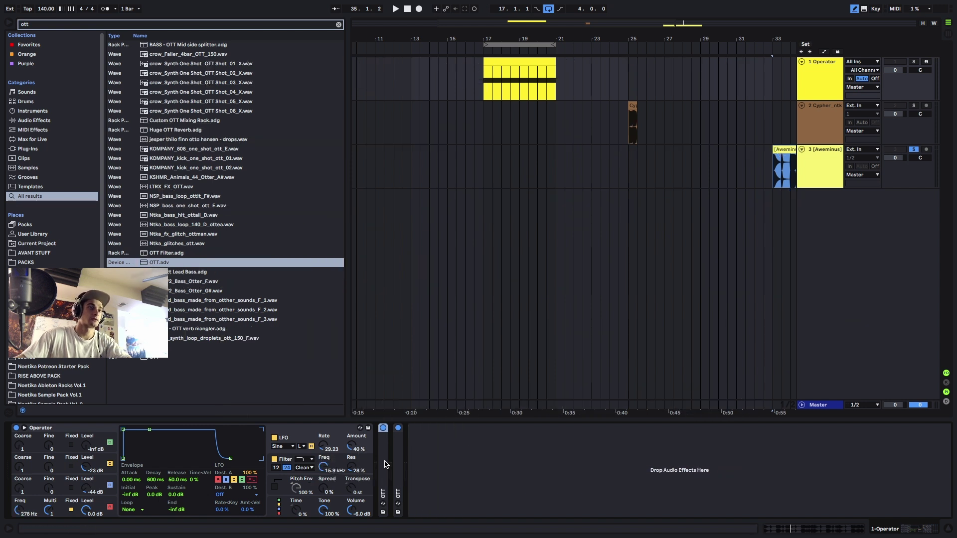
pyautogui.hotkey('ctrl', 'z')
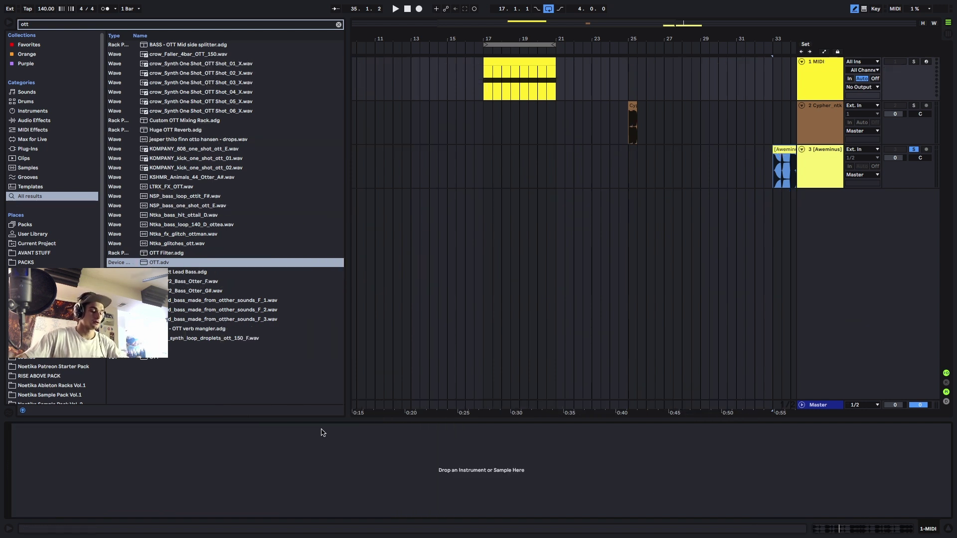
# - Load a default Operator onto the empty MIDI track, then solo the track and play its clip at bar 17
pyautogui.write('operat')
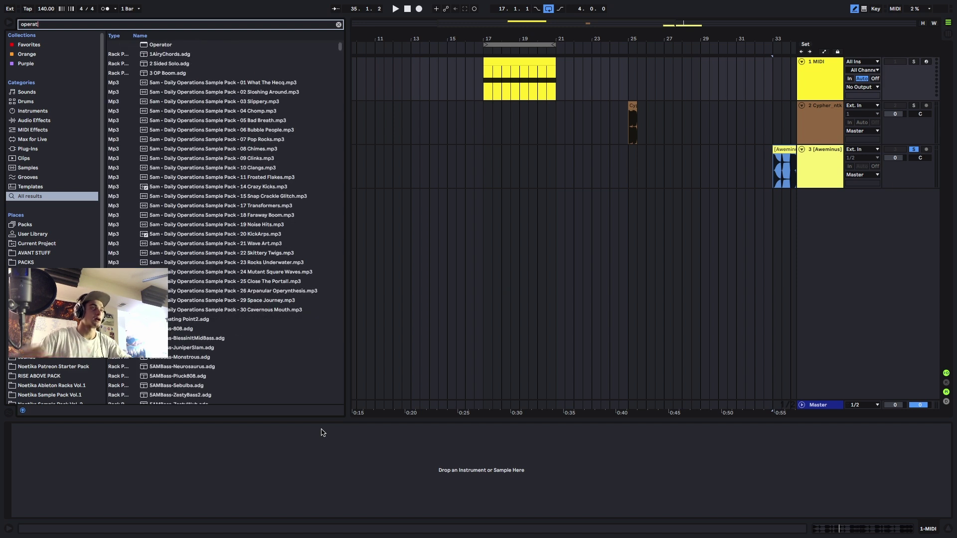
pyautogui.doubleClick(166, 48)
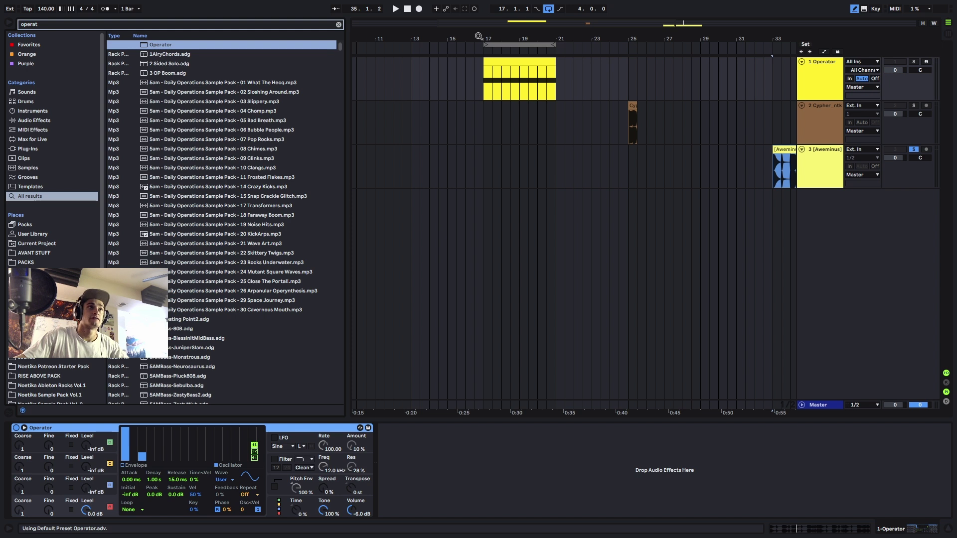
pyautogui.moveTo(505, 26); pyautogui.dragTo(506, 37)
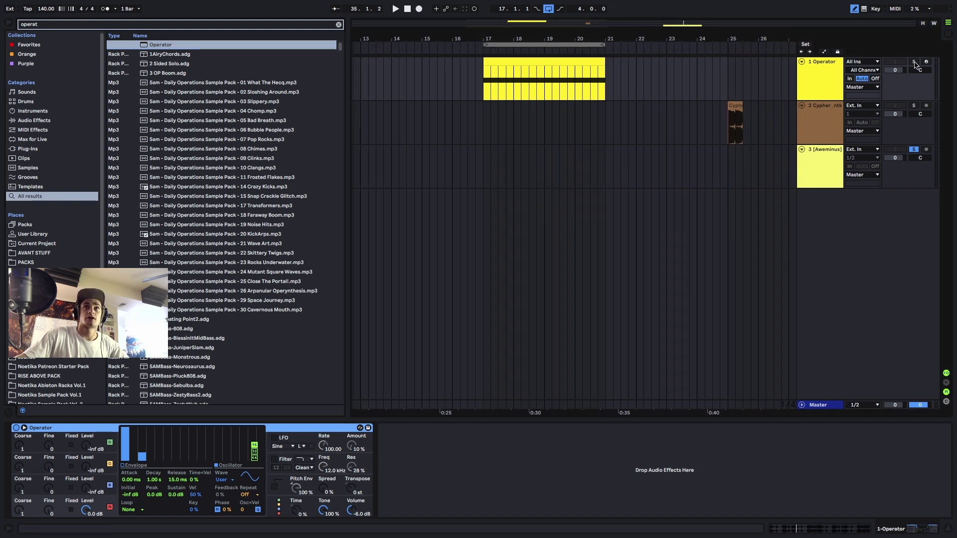
pyautogui.click(540, 62)
pyautogui.press('space')
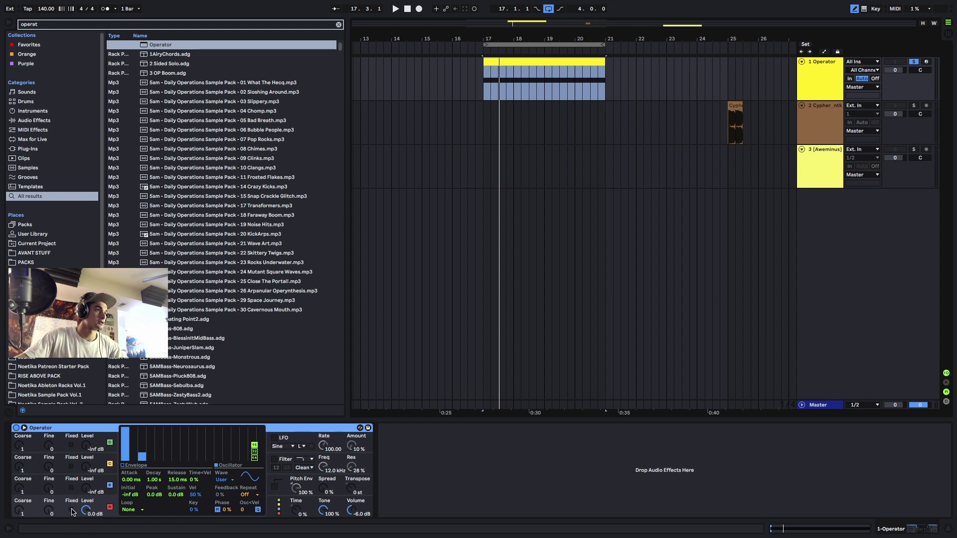
# - Show the Info View and switch Operator's oscillator A to a fixed frequency of 100 Hz
pyautogui.click(8, 527)
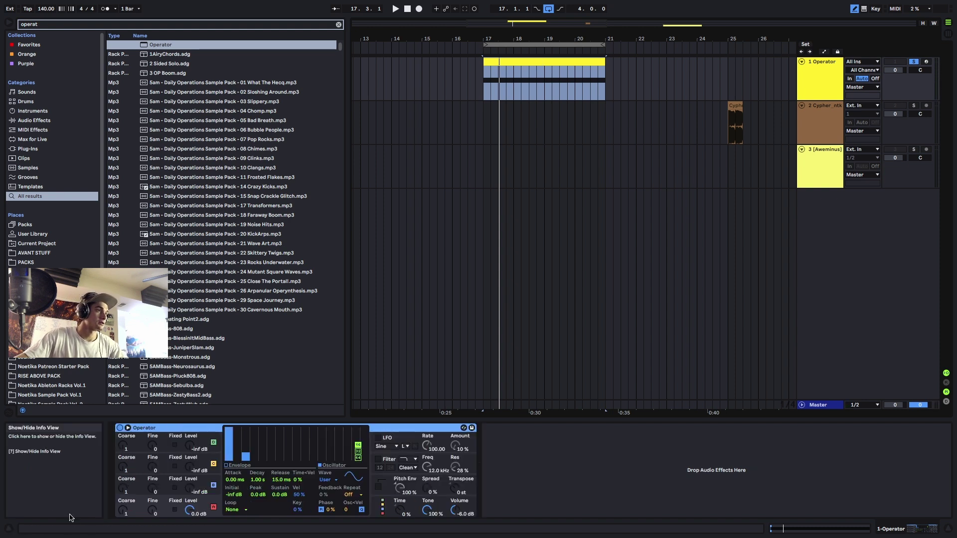
pyautogui.click(175, 510)
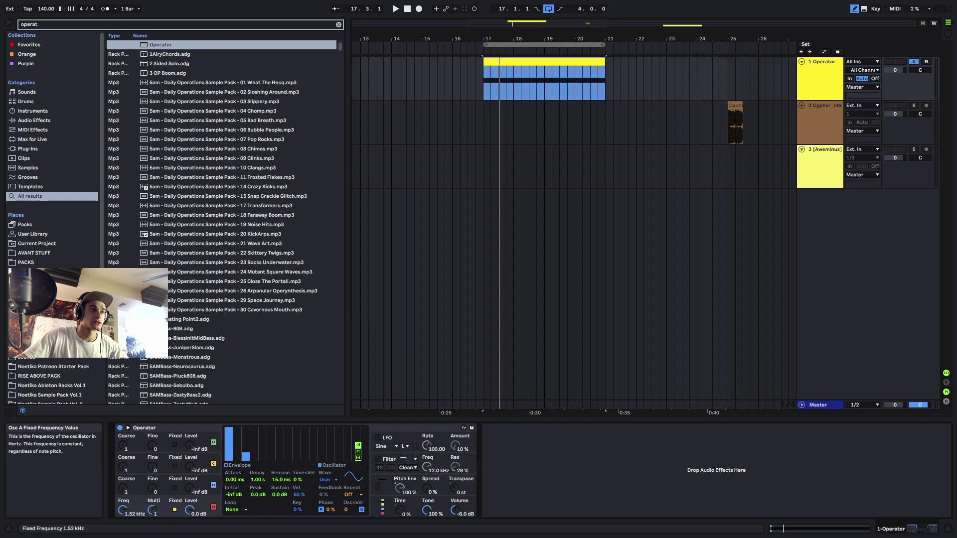
pyautogui.press('space')
pyautogui.moveTo(122, 514)
pyautogui.mouseDown()
pyautogui.moveTo(122, 523)
pyautogui.moveTo(122, 515)
pyautogui.mouseUp()
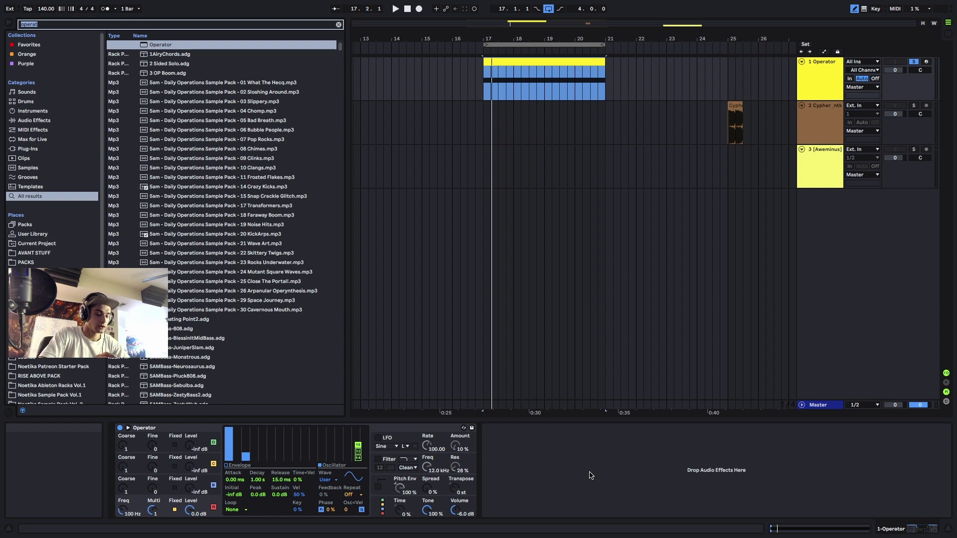
# - Add an LFO device after Operator, set its waveform to Random and map it to oscillator A's fixed frequency
pyautogui.write('lfo')
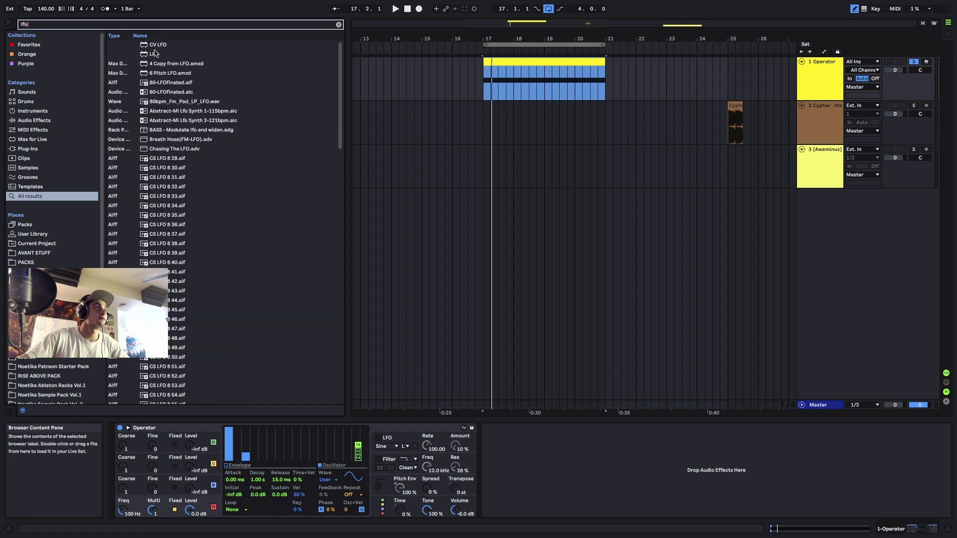
pyautogui.doubleClick(154, 53)
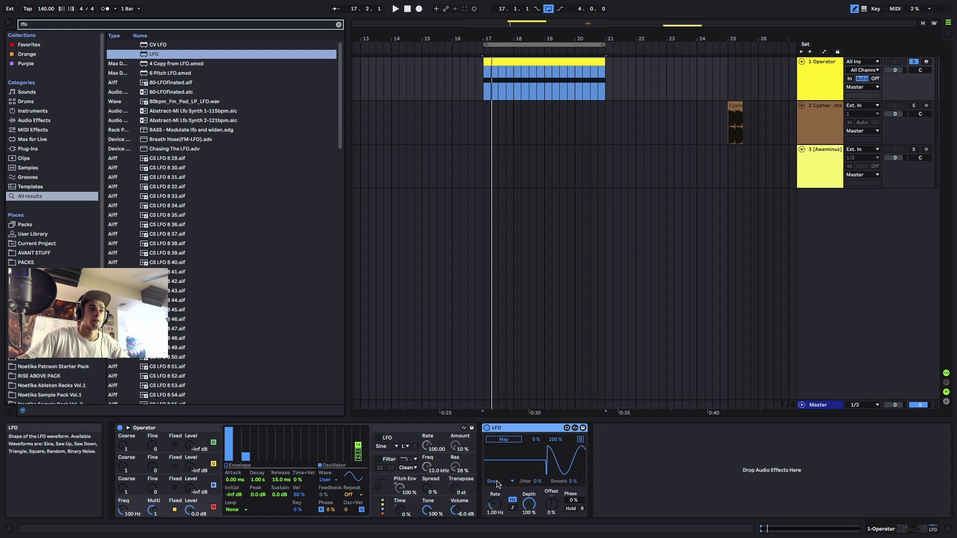
pyautogui.click(497, 482)
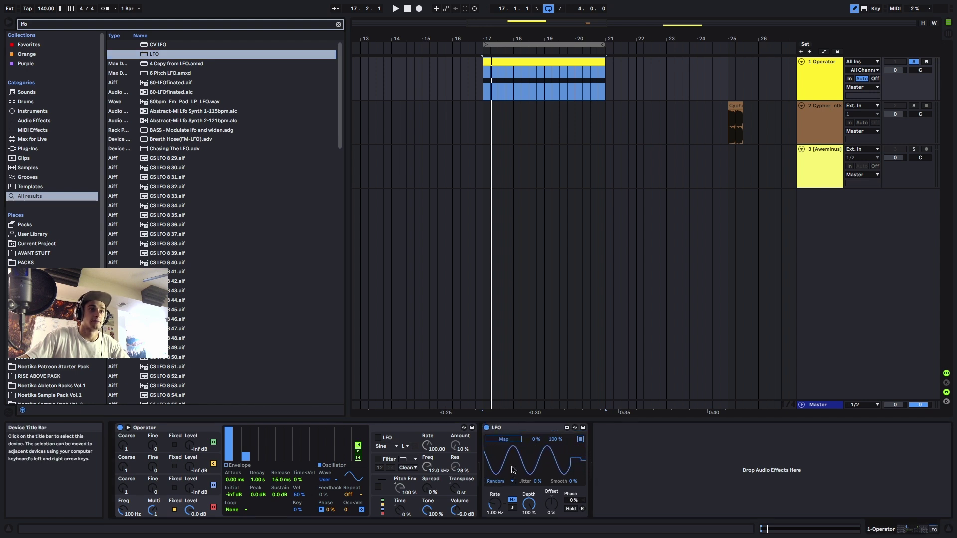
pyautogui.click(505, 439)
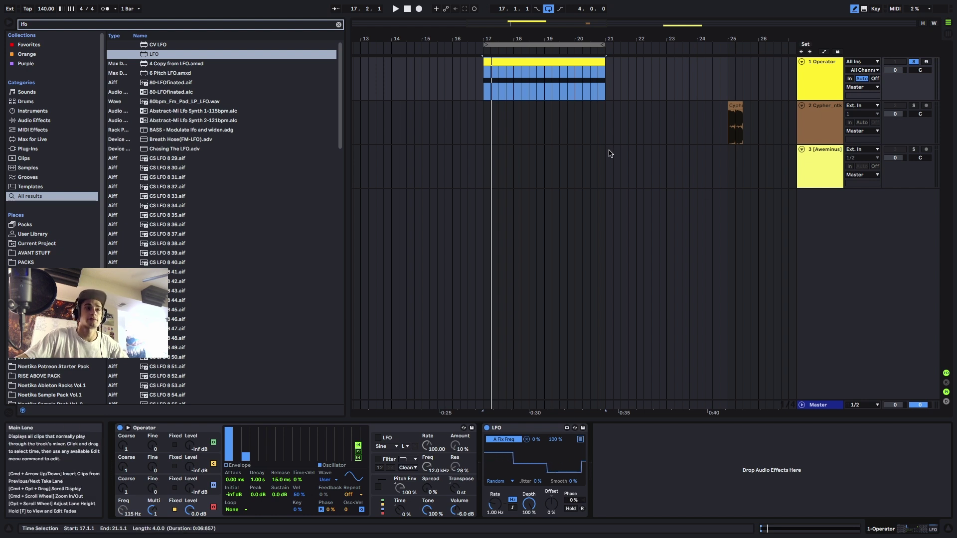
# - Set the LFO's rate to 12.4 Hz while listening to the loop
pyautogui.press('space')
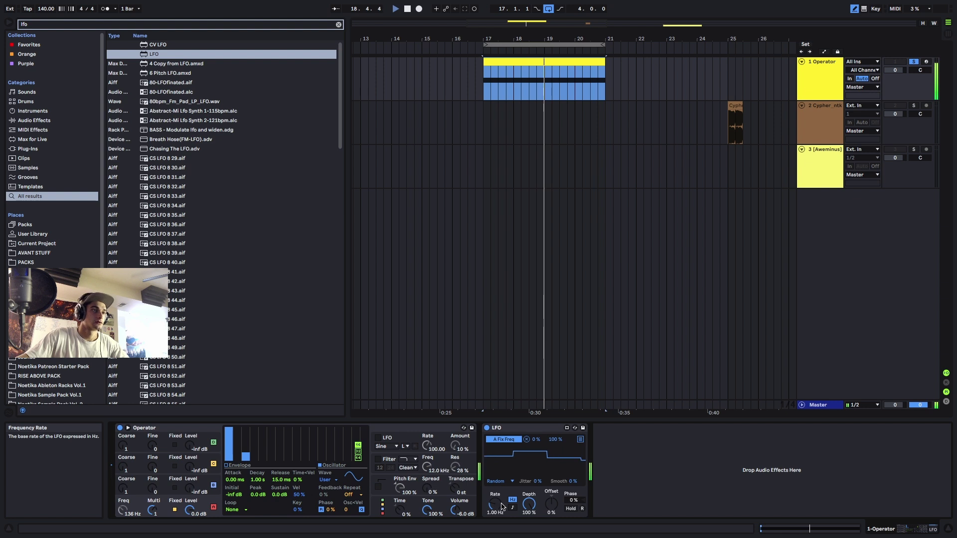
pyautogui.moveTo(495, 507); pyautogui.dragTo(496, 429)
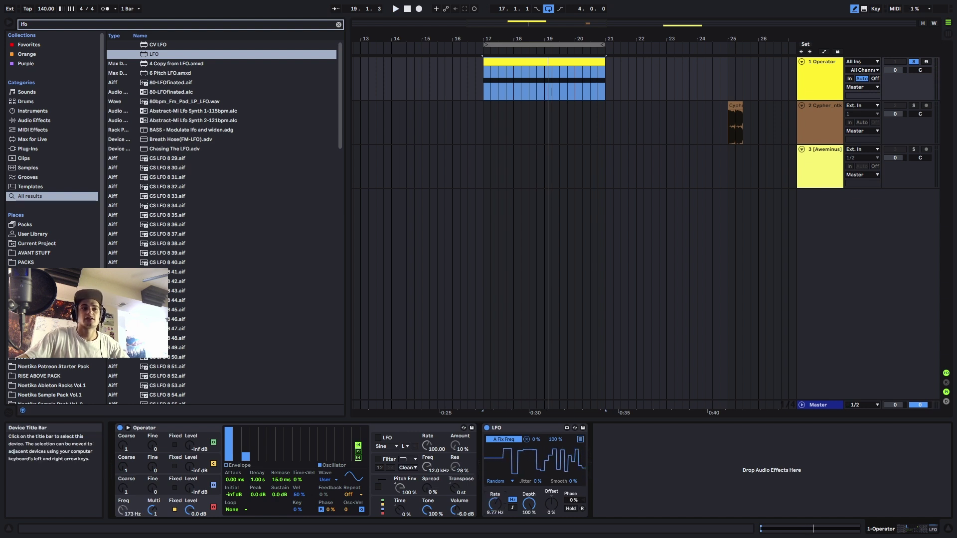
pyautogui.moveTo(498, 507); pyautogui.dragTo(498, 497)
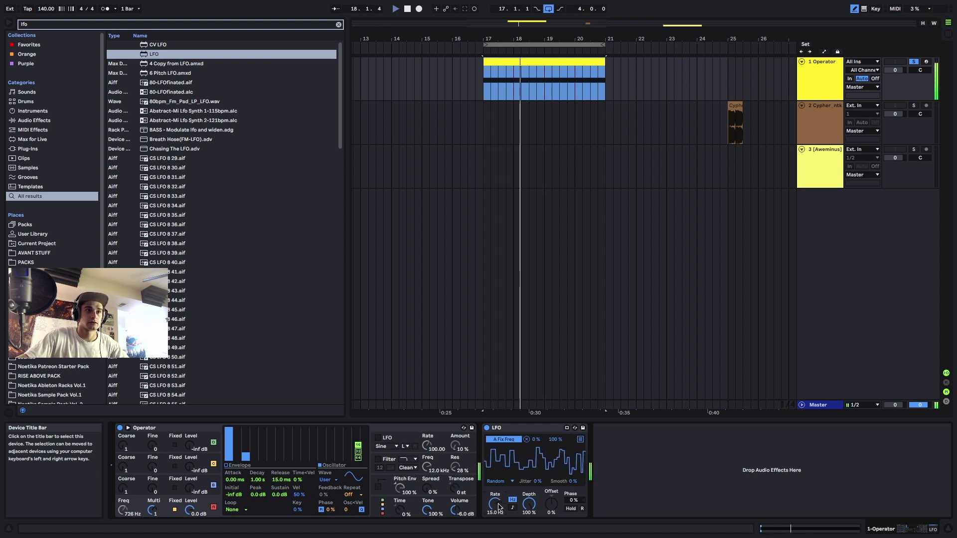
pyautogui.moveTo(498, 505); pyautogui.dragTo(498, 505)
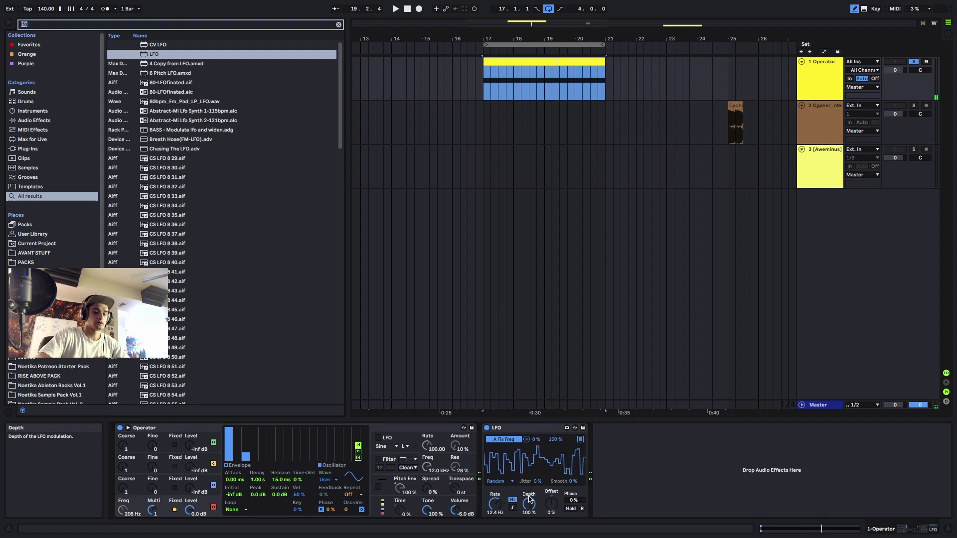
# - Add a second LFO with a Random waveform and map it to the first LFO's rate with a 40% minimum
pyautogui.write('lfo')
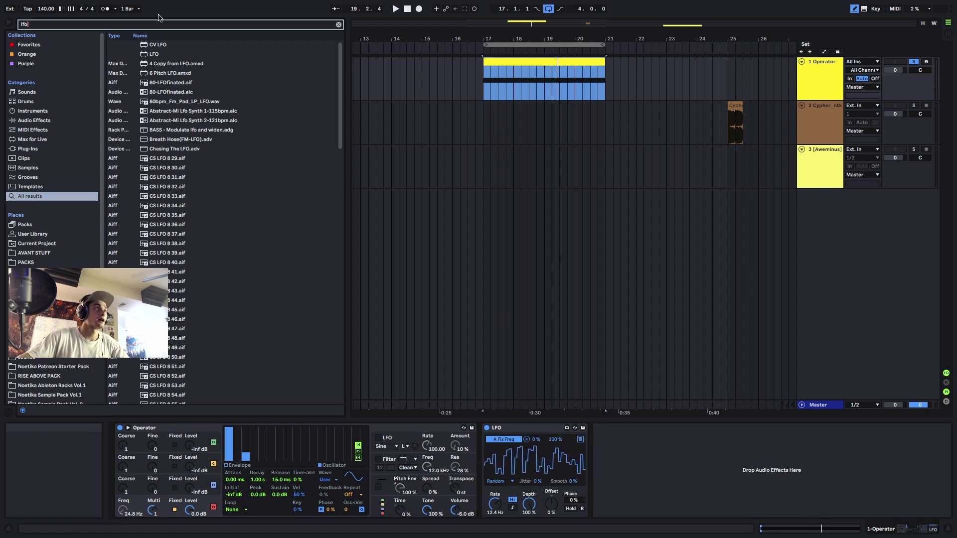
pyautogui.click(155, 54)
pyautogui.moveTo(394, 136); pyautogui.dragTo(648, 469)
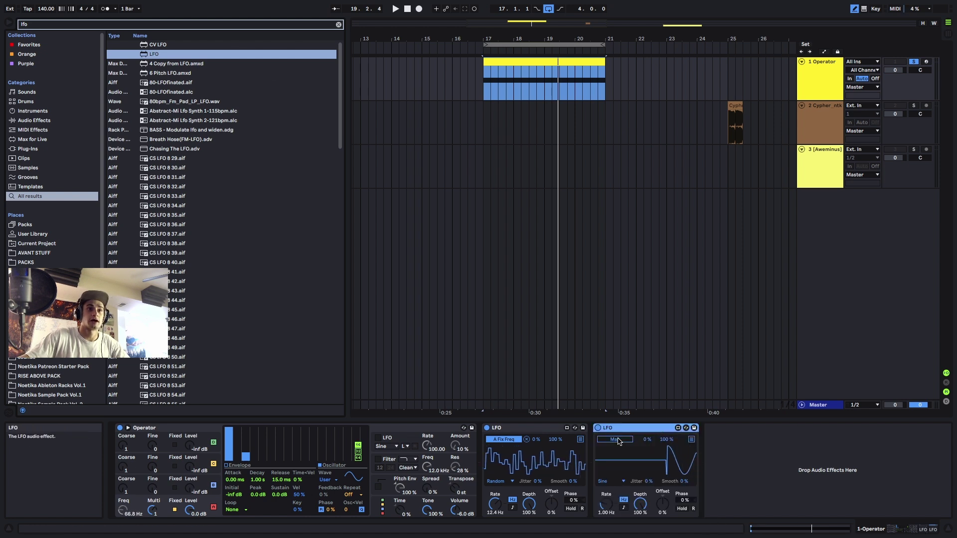
pyautogui.click(610, 482)
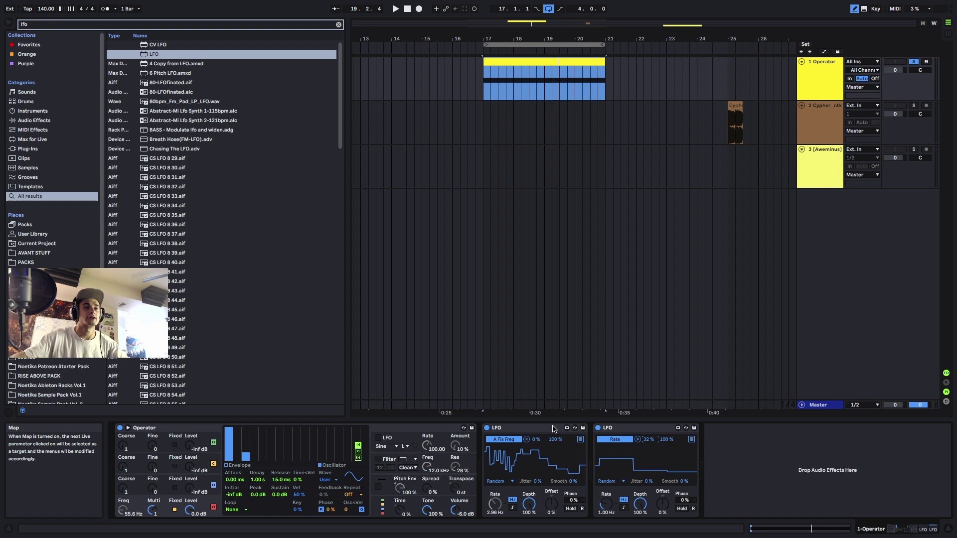
pyautogui.press('space')
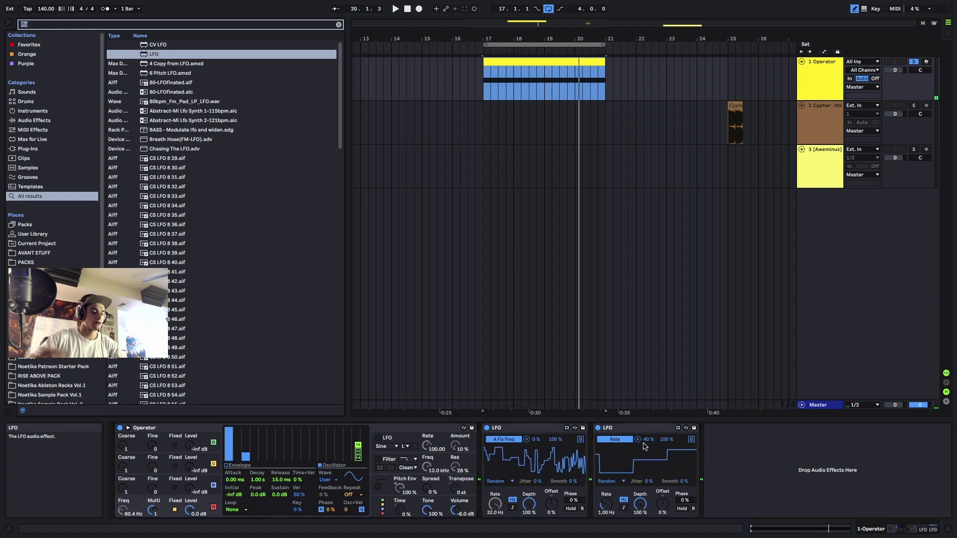
# - Add a Saturator after the LFOs with Soft Clip on and Drive at 13.1 dB, and play the loop
pyautogui.write('sat')
pyautogui.press('Down')
pyautogui.press('Return')
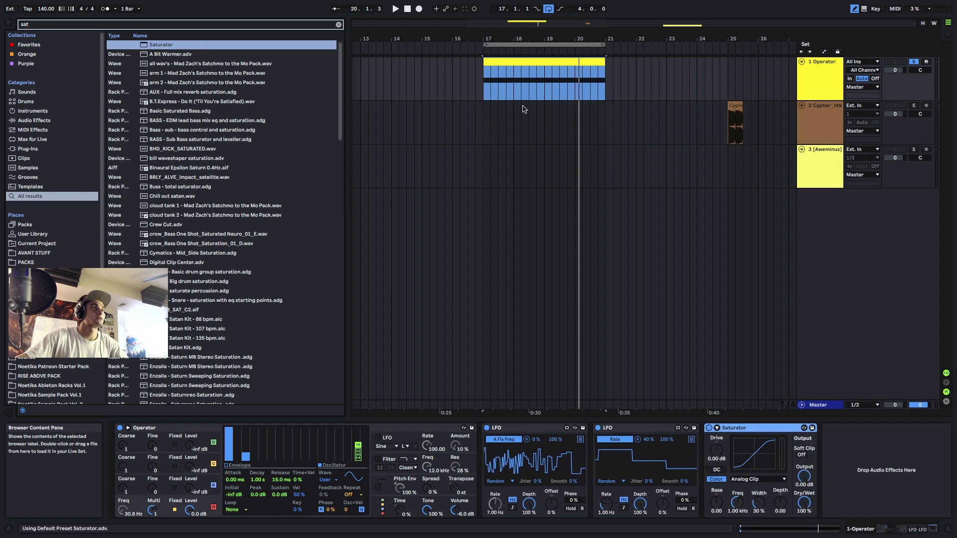
pyautogui.click(802, 456)
pyautogui.moveTo(717, 450); pyautogui.dragTo(716, 429)
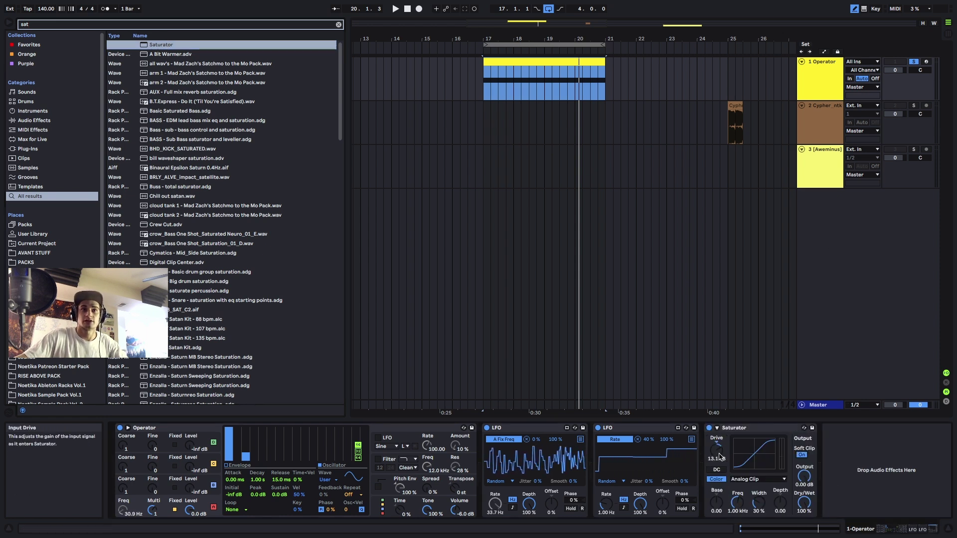
pyautogui.press('space')
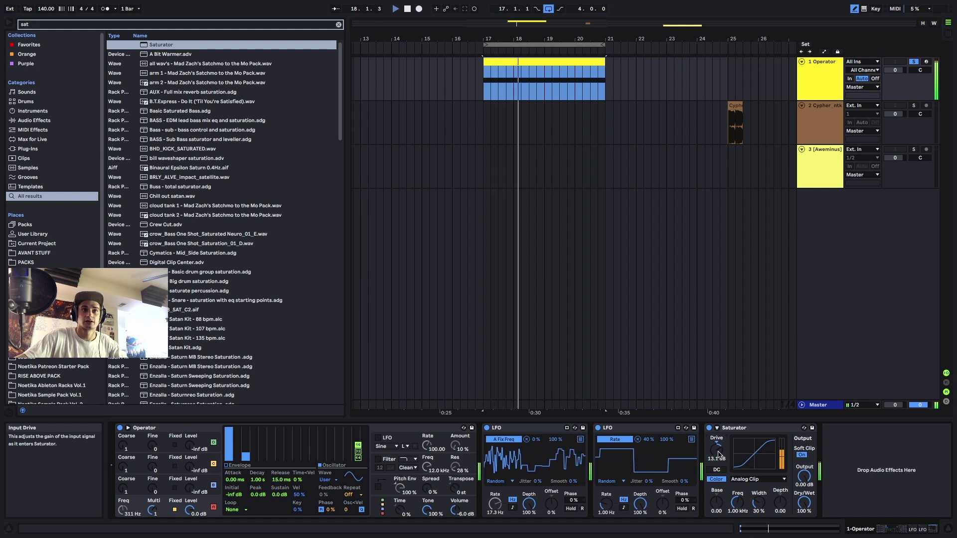
# - Add the OTT preset after the Saturator, raise its master output and set its Time to 219%
pyautogui.hotkey('ctrl', 'f')
pyautogui.write('ott')
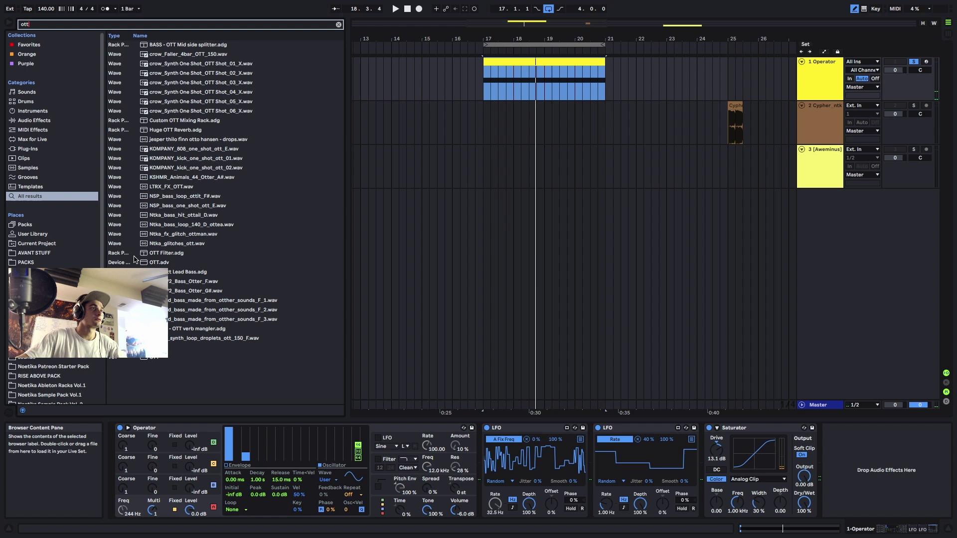
pyautogui.doubleClick(135, 262)
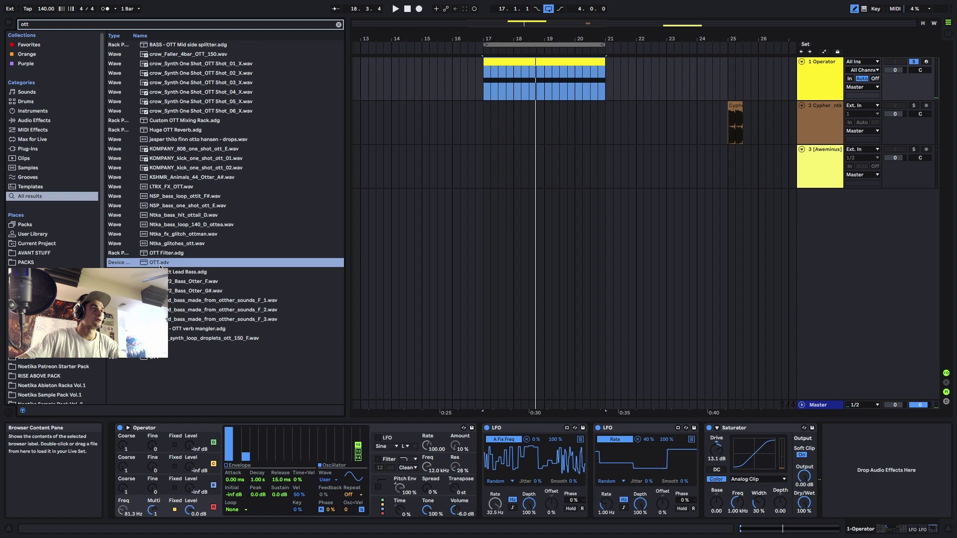
pyautogui.moveTo(936, 450); pyautogui.dragTo(936, 439)
pyautogui.moveTo(933, 474); pyautogui.dragTo(933, 464)
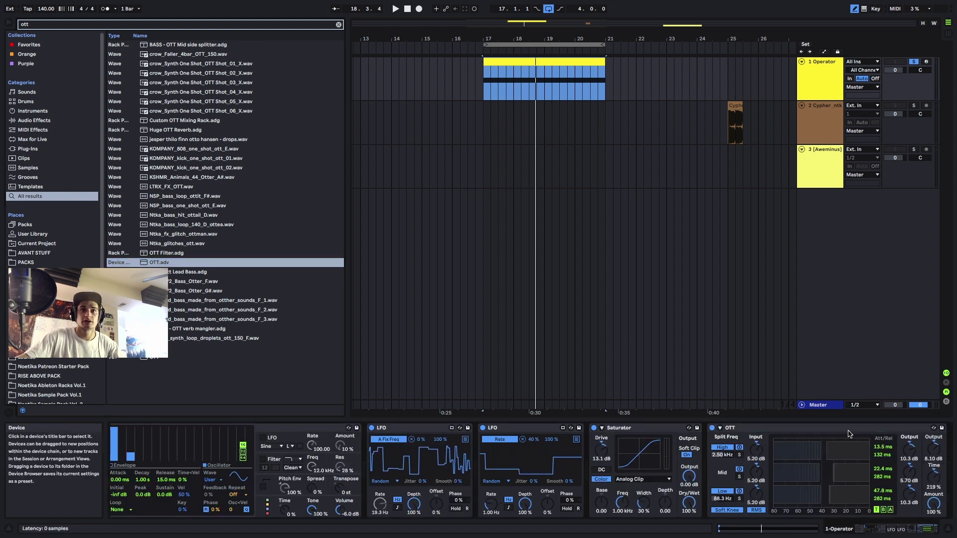
# - Duplicate the OTT twice, play the loop and set the last OTT's master output to 11.2 dB
pyautogui.click(811, 429)
pyautogui.hotkey('ctrl', 'd')
pyautogui.hotkey('ctrl', 'd')
pyautogui.press('space')
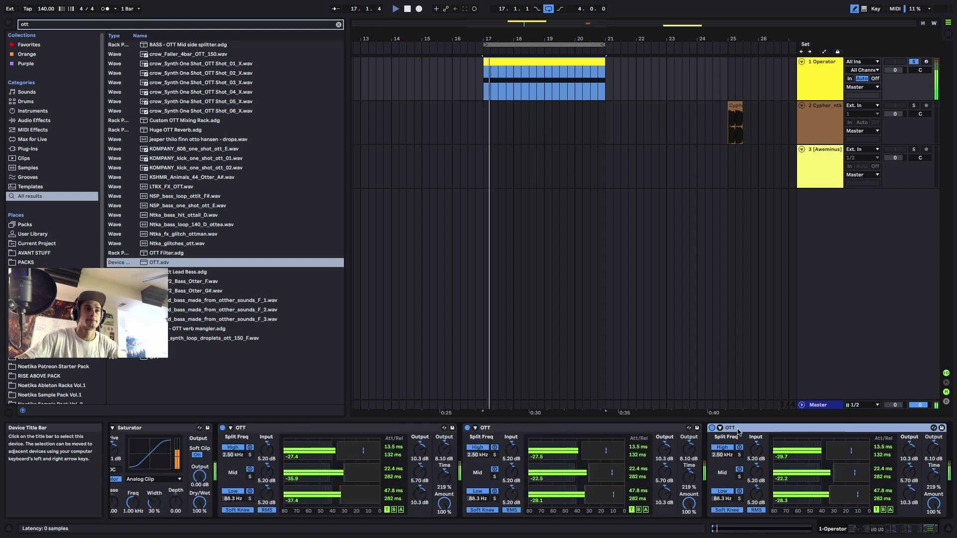
pyautogui.moveTo(934, 450); pyautogui.dragTo(934, 447)
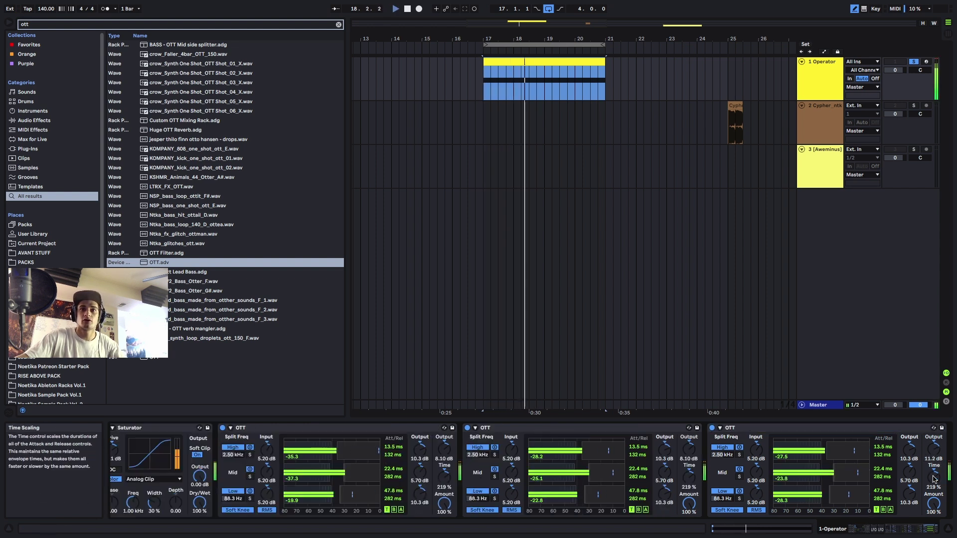
pyautogui.scroll(5, 528, 468)
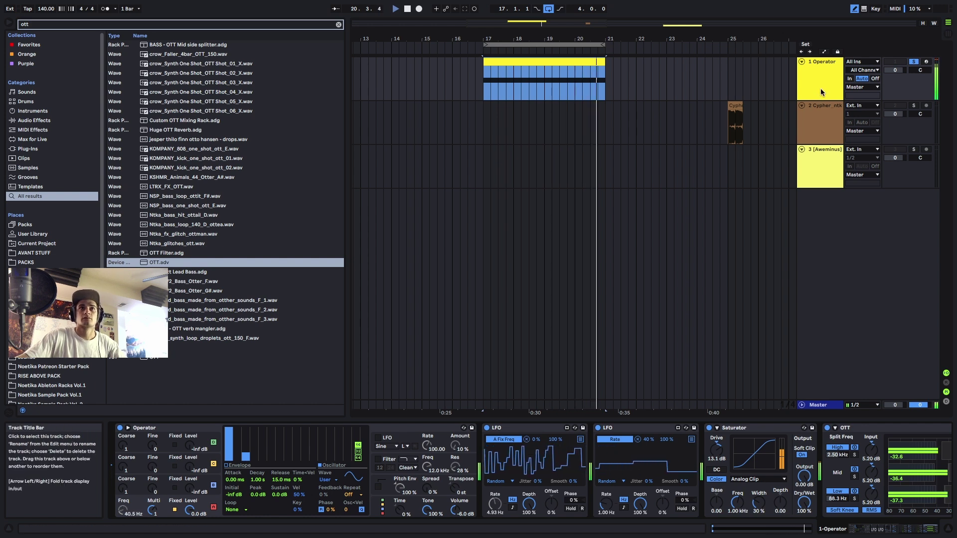
# - Insert an audio track below Operator with Resampling as its input, arm it and start recording the loop
pyautogui.hotkey('ctrl', 't')
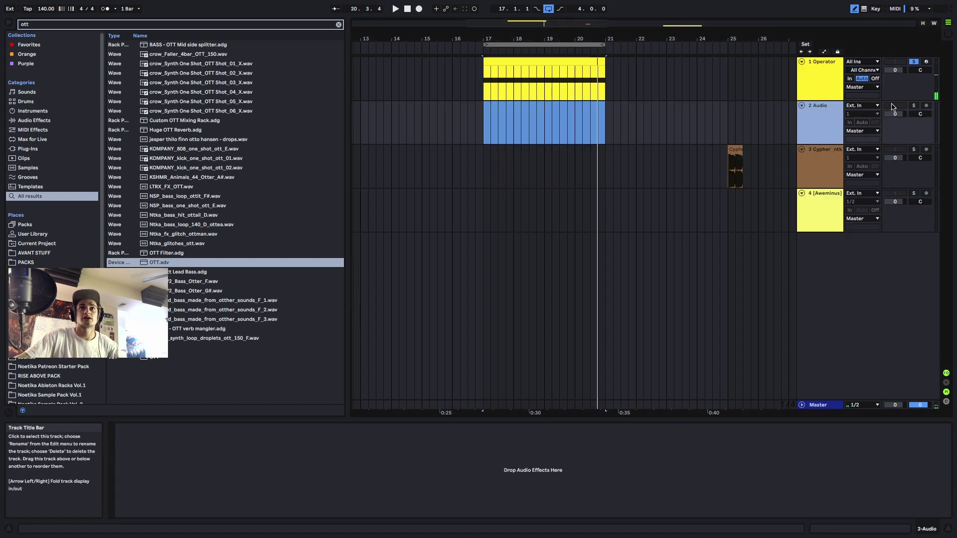
pyautogui.click(863, 105)
pyautogui.click(870, 130)
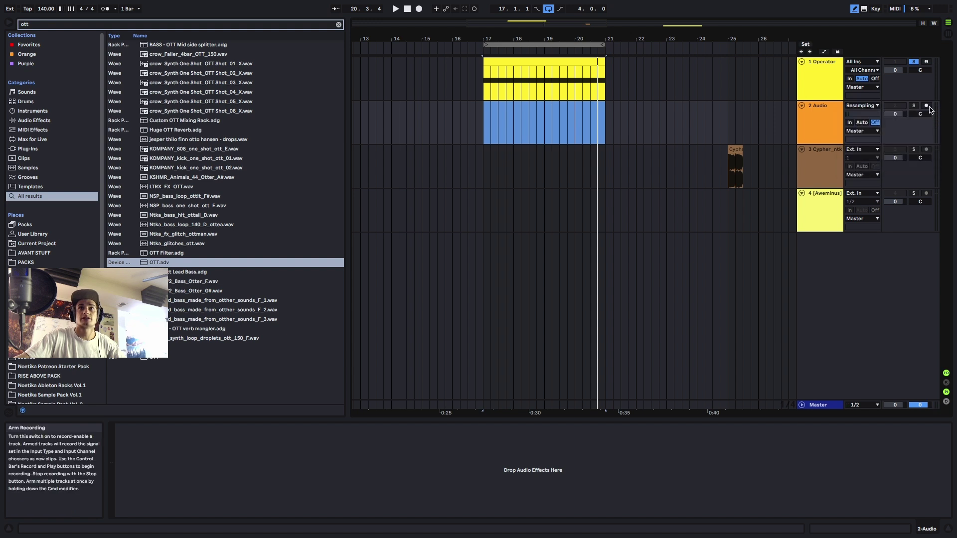
pyautogui.click(418, 9)
# - While recording, vary oscillator B's level in Operator and enable Operator's LFO and filter, with the filter frequency at 4.44 kHz
pyautogui.click(823, 81)
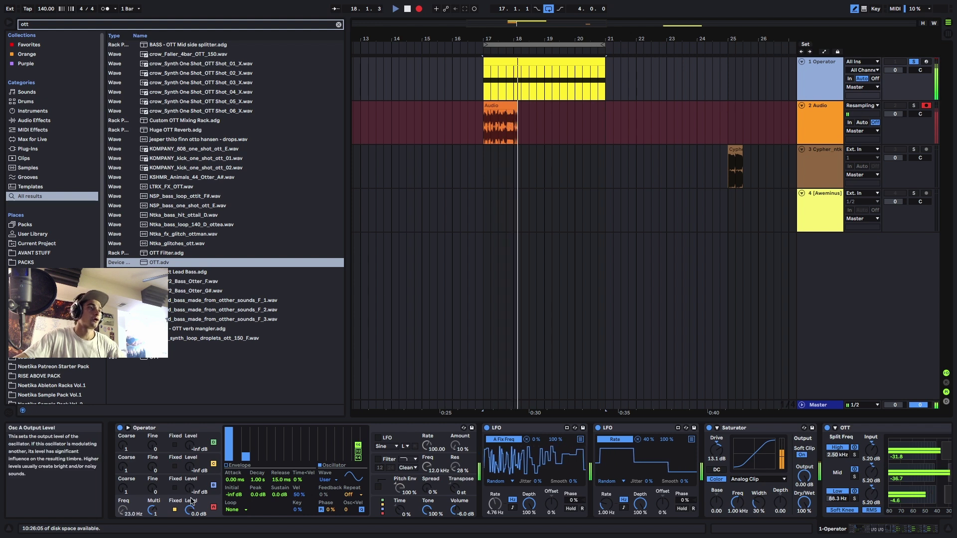
pyautogui.moveTo(190, 491); pyautogui.dragTo(189, 479)
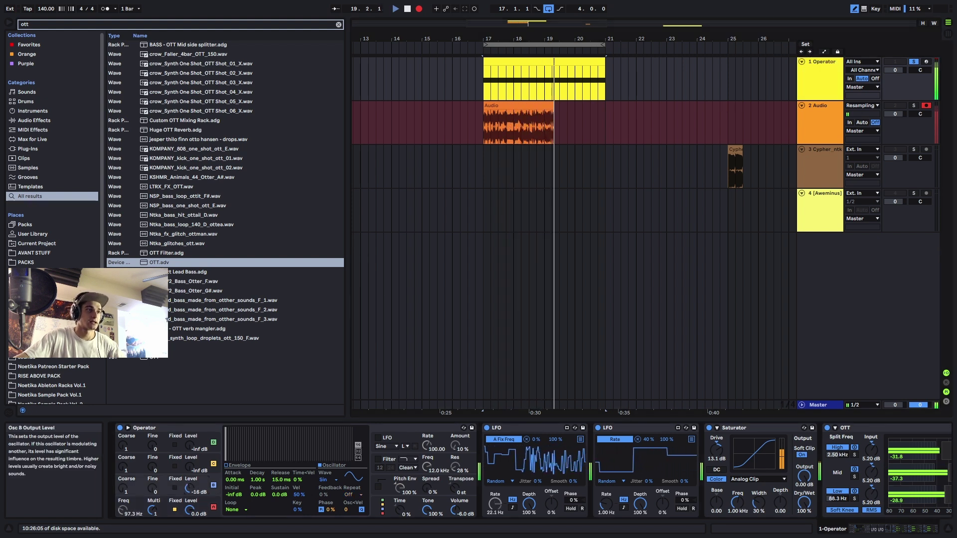
pyautogui.click(378, 438)
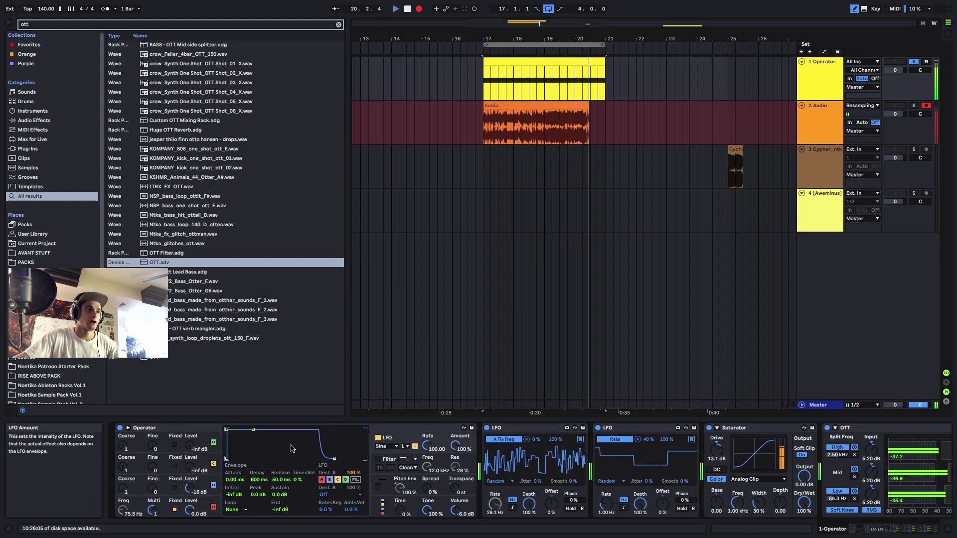
pyautogui.moveTo(190, 491); pyautogui.dragTo(189, 511)
pyautogui.moveTo(427, 445); pyautogui.dragTo(439, 476)
pyautogui.click(377, 459)
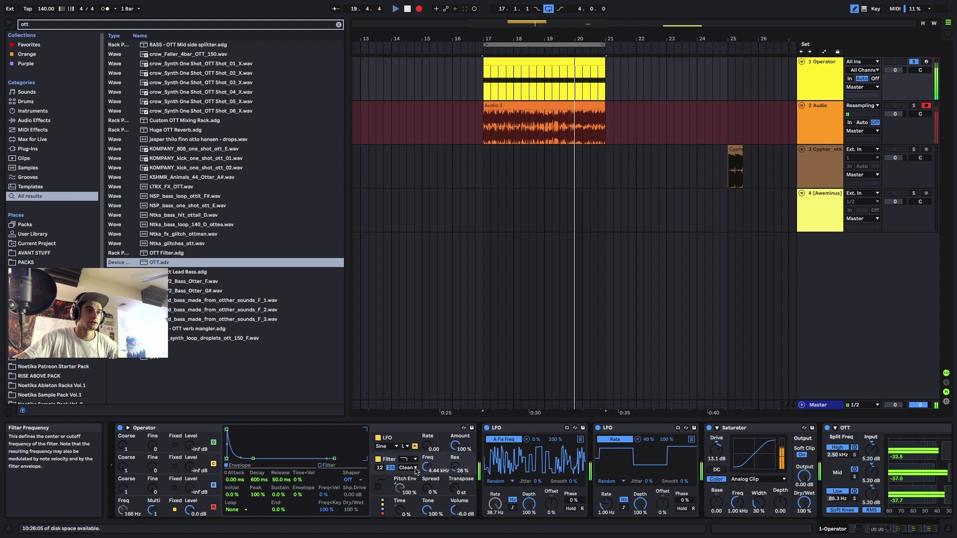
# - Change oscillator A's waveform to Square D while the recording continues
pyautogui.click(190, 510)
pyautogui.click(326, 480)
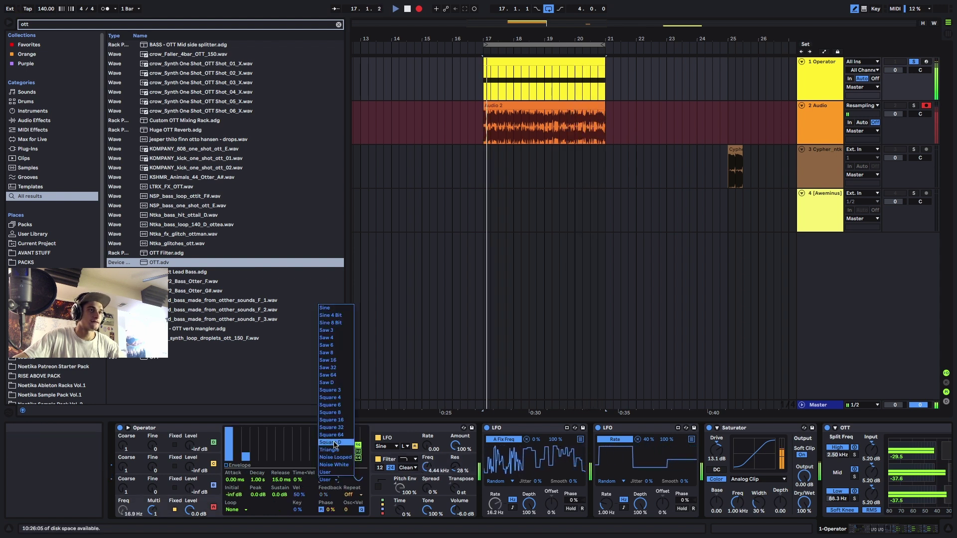
pyautogui.click(331, 382)
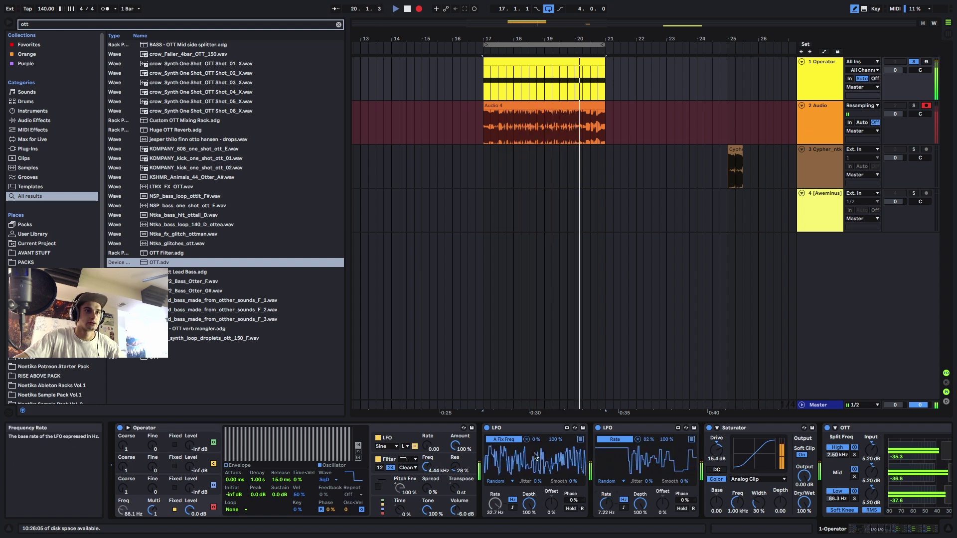
# - Set the fixed-frequency mapping minimum to 68% and the last OTT's output to 18.3 dB, and stop recording
pyautogui.moveTo(536, 439); pyautogui.dragTo(536, 424)
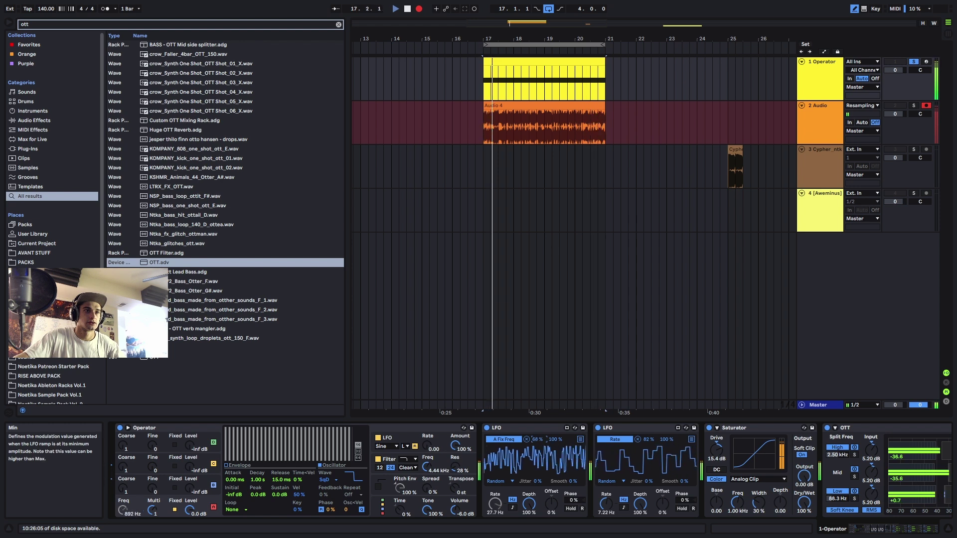
pyautogui.hscroll(5, 881, 449)
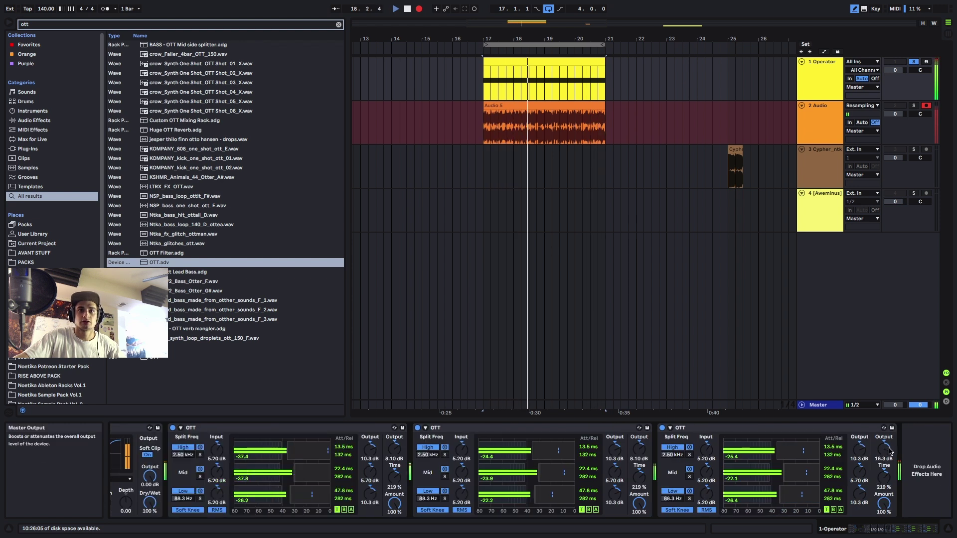
pyautogui.press('space')
# - Inspect the resampled takes on the Audio track and move the Audio 5 clip to bar 15
pyautogui.scroll(6, 510, 106)
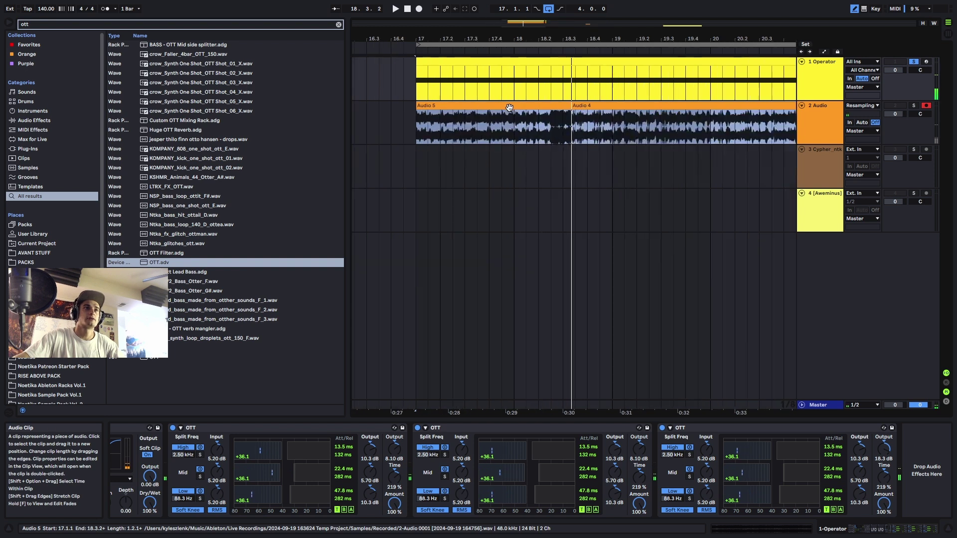
pyautogui.scroll(-5, 509, 107)
pyautogui.scroll(5, 508, 124)
pyautogui.scroll(-4, 509, 124)
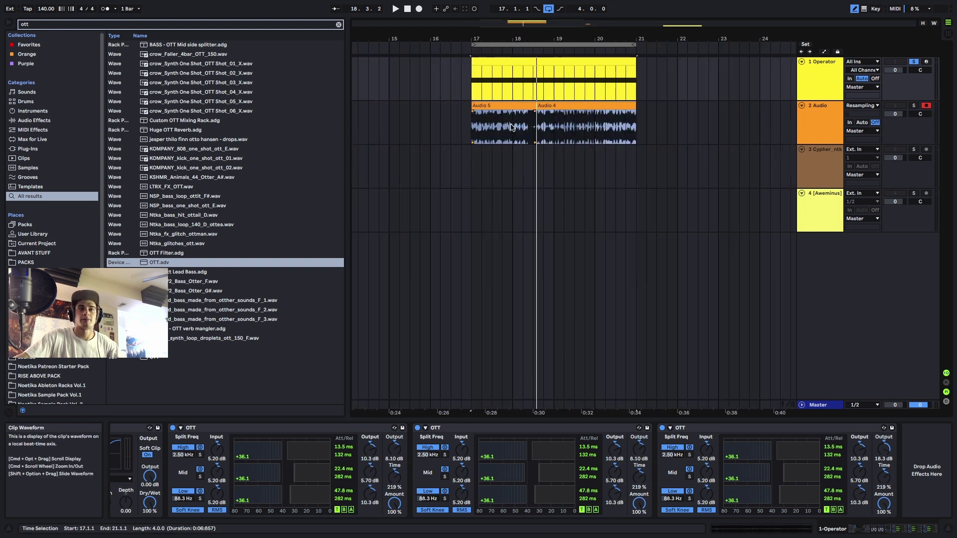
pyautogui.scroll(4, 518, 119)
pyautogui.click(535, 106)
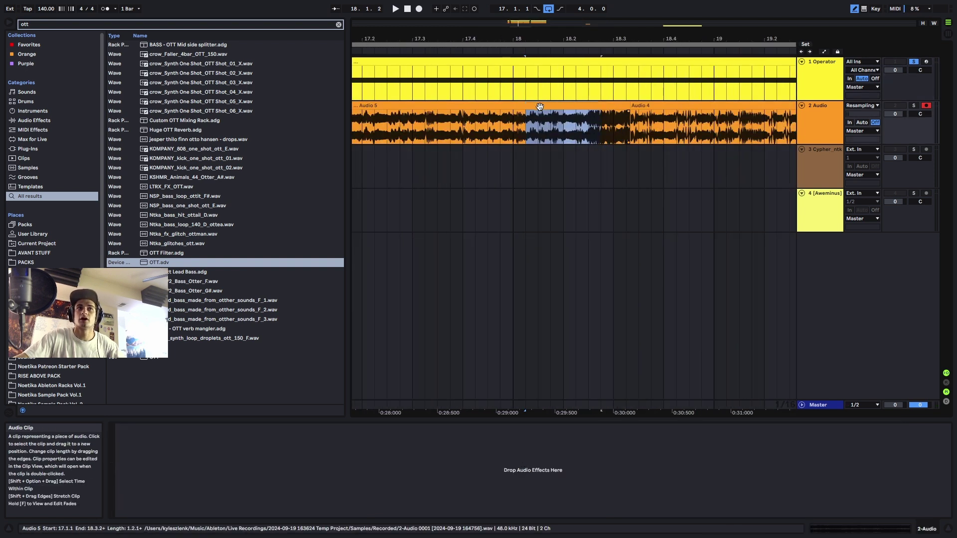
pyautogui.scroll(-6, 535, 107)
pyautogui.moveTo(535, 106); pyautogui.dragTo(483, 107)
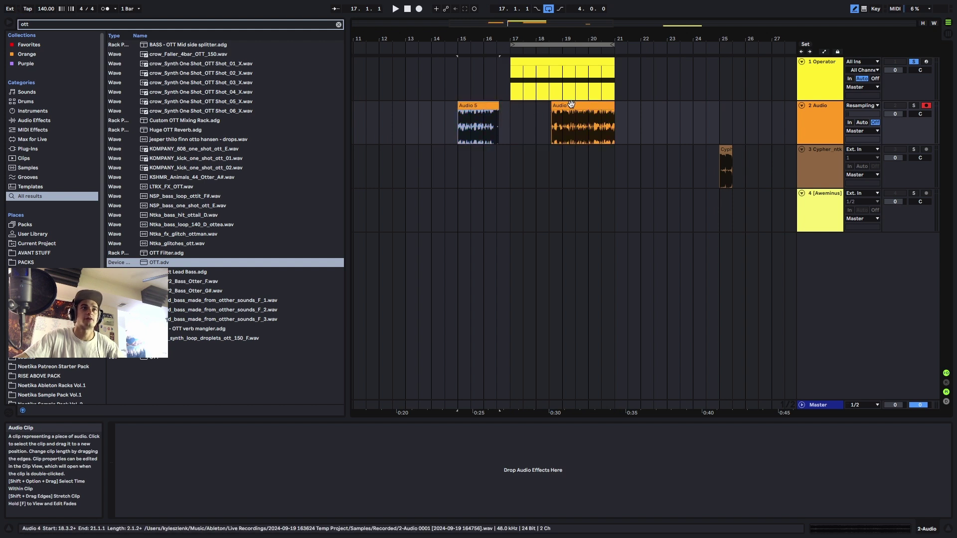
# - Move the Audio 4 clip ahead of Audio 5 and extend its start back to bar 1
pyautogui.moveTo(574, 116); pyautogui.dragTo(355, 110)
pyautogui.scroll(-6, 411, 113)
pyautogui.click(498, 118)
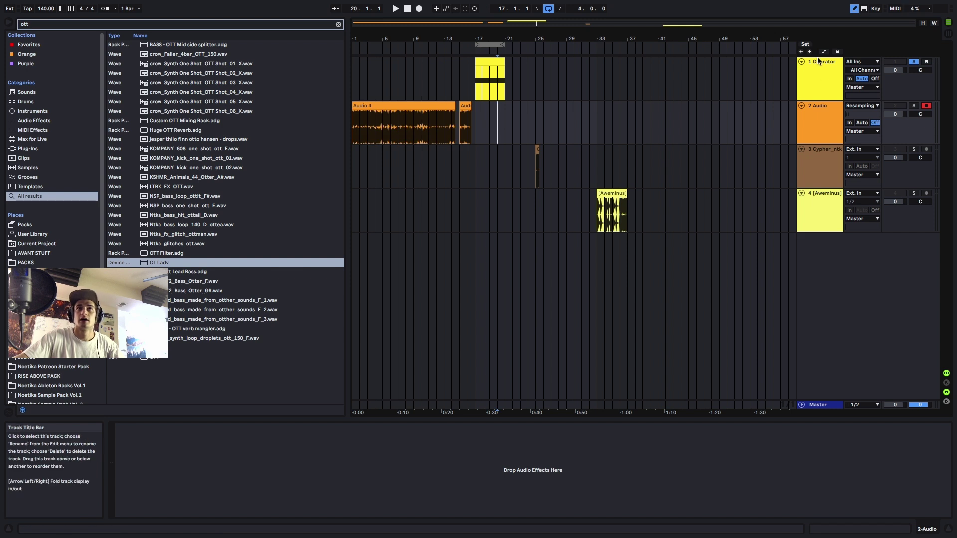
# - Unsolo the Operator track, select the Cypher bass clip at bar 25 and solo its track
pyautogui.scroll(8, 573, 154)
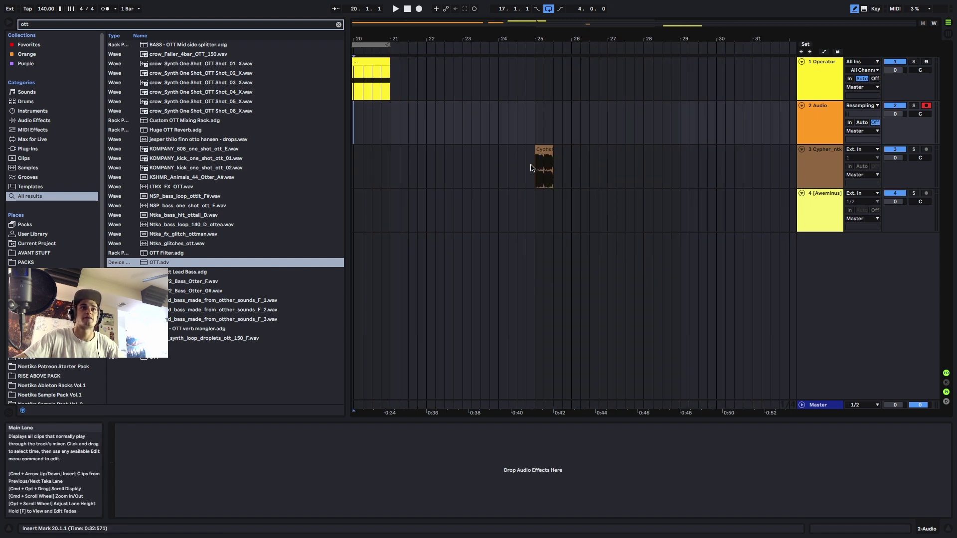
pyautogui.click(576, 153)
pyautogui.press('s')
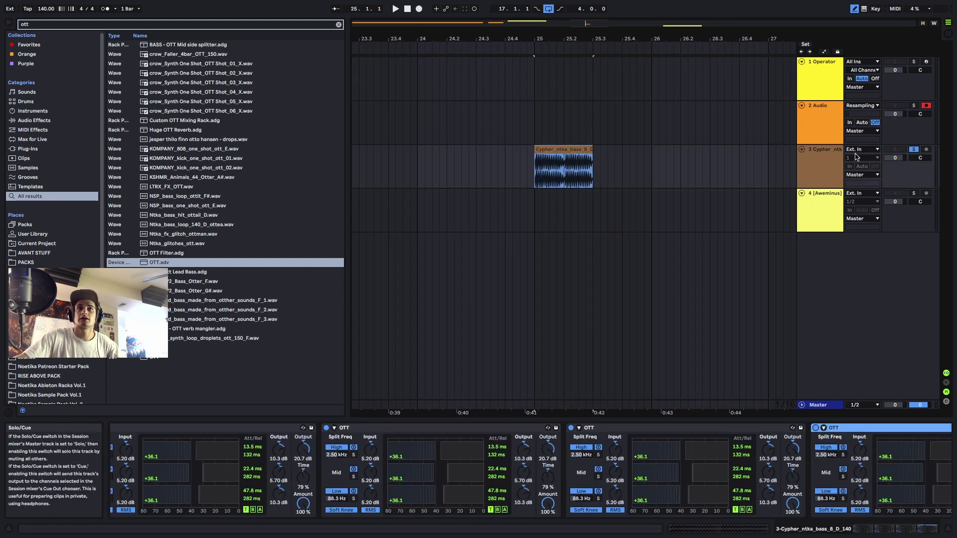
# - Remove all OTT devices from the Cypher bass track and delete its clip at bar 25
pyautogui.click(893, 532)
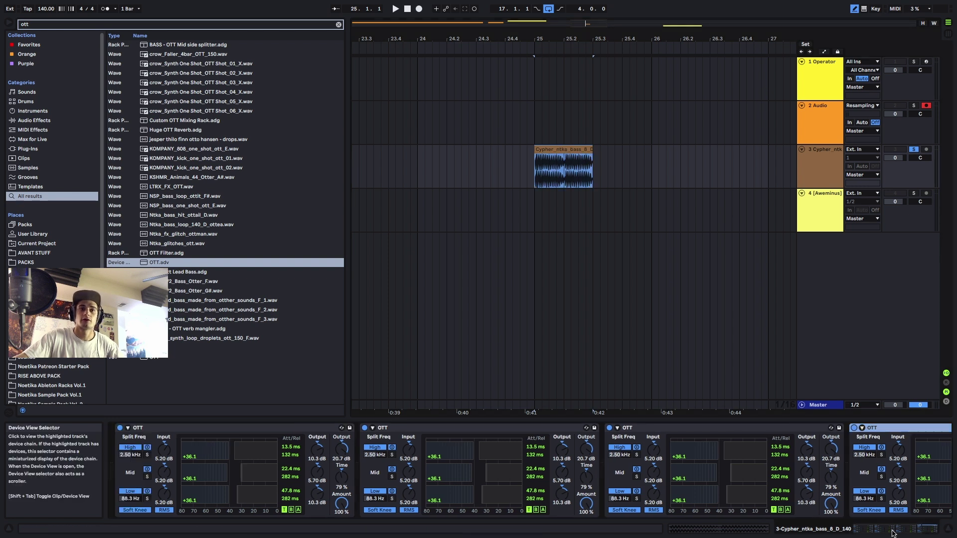
pyautogui.click(229, 431)
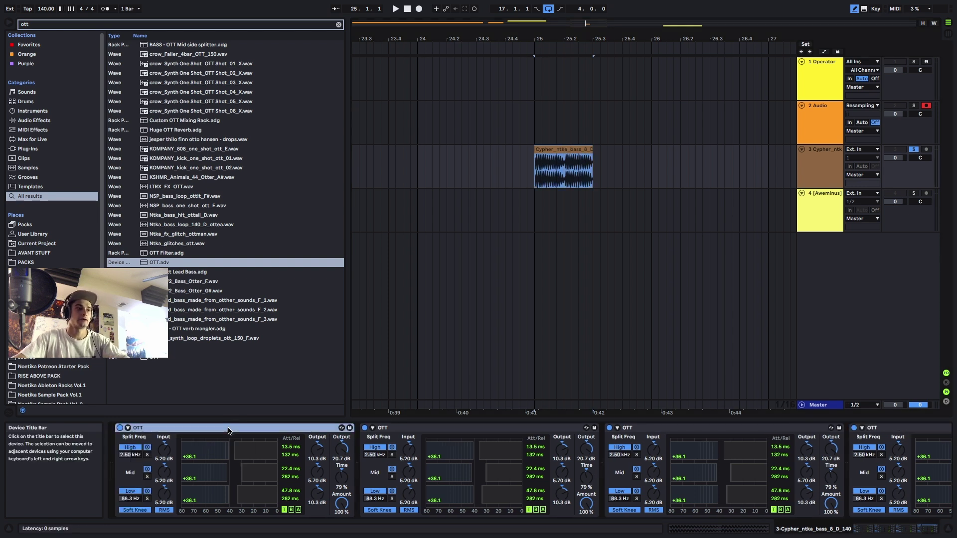
pyautogui.press('Delete')
pyautogui.press('Delete')
pyautogui.press('Delete')
pyautogui.press('Delete')
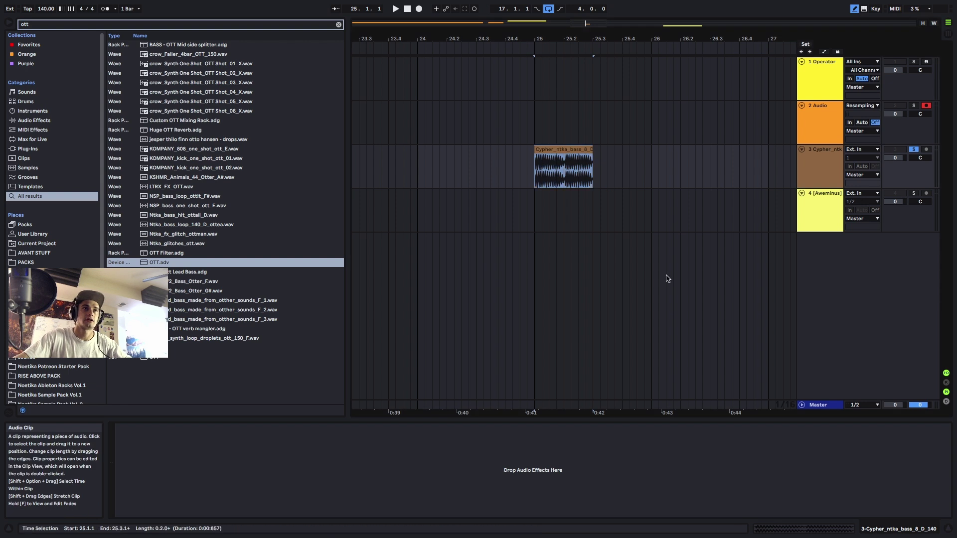
pyautogui.press('Delete')
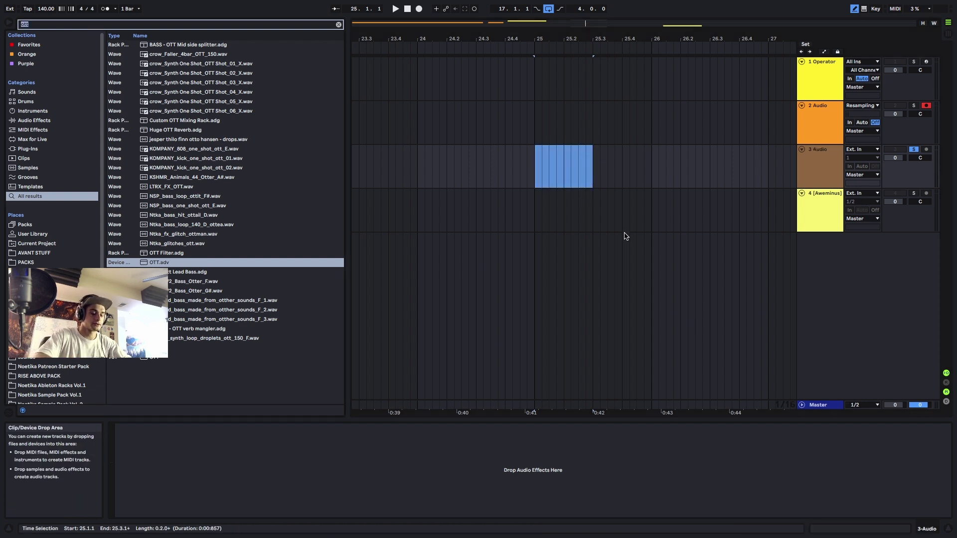
# - Search the browser for "ntka bass" and audition the Cypher_ntka_bass samples
pyautogui.write('ntka bass')
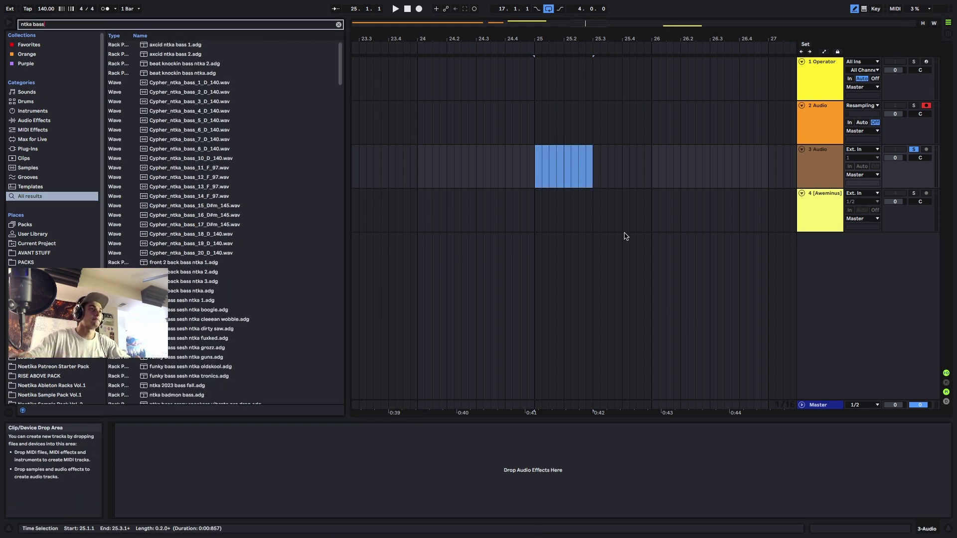
pyautogui.click(206, 178)
pyautogui.click(210, 199)
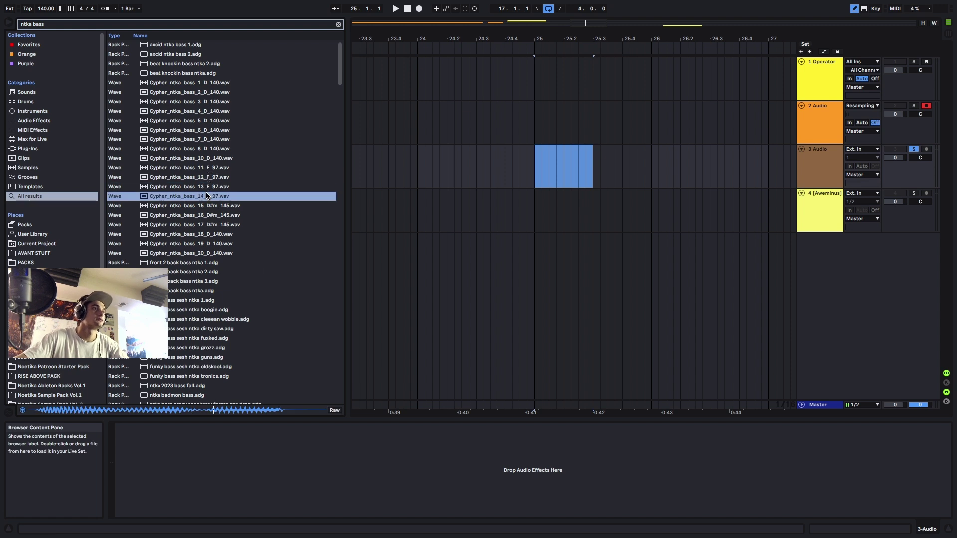
pyautogui.click(218, 235)
pyautogui.scroll(-3, 214, 244)
pyautogui.scroll(3, 209, 239)
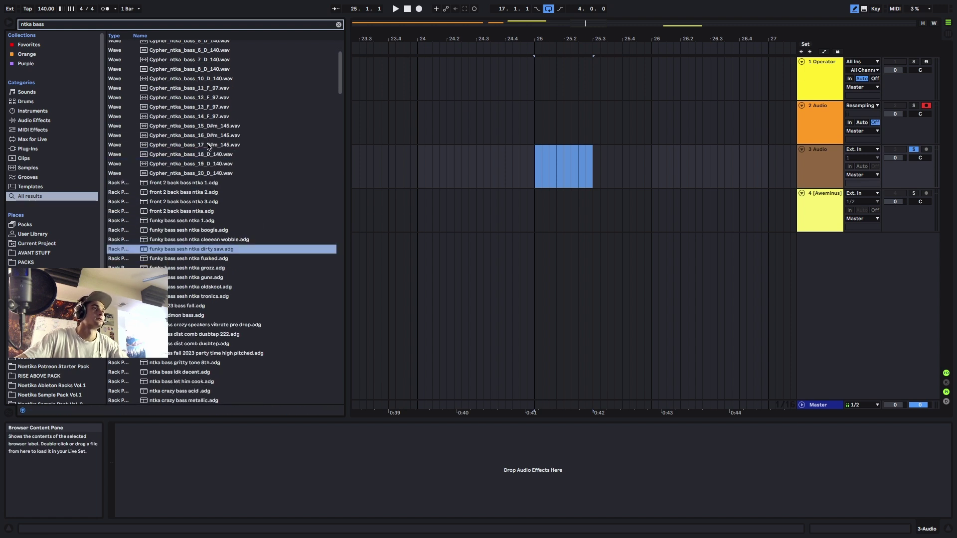
pyautogui.click(197, 132)
pyautogui.click(215, 102)
pyautogui.click(203, 126)
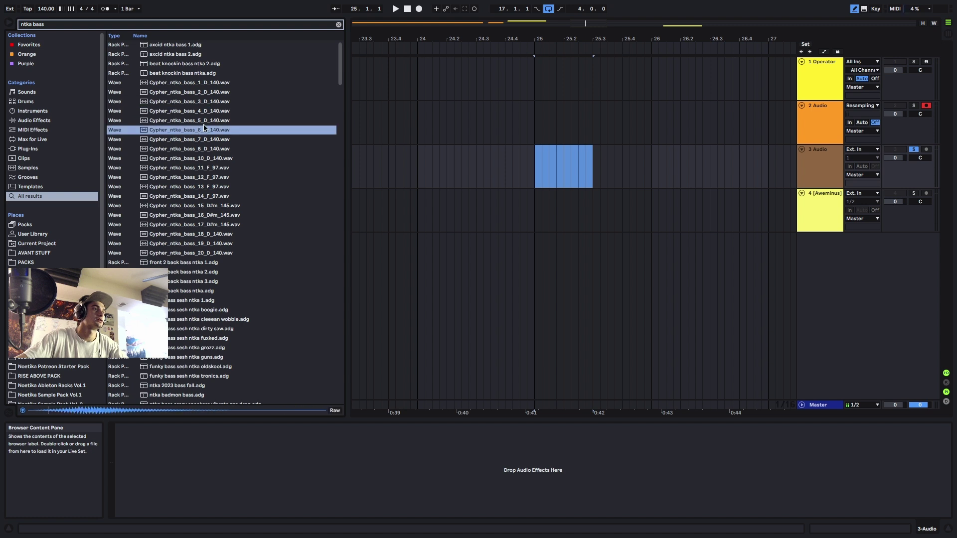
pyautogui.click(205, 139)
pyautogui.click(206, 158)
pyautogui.click(210, 149)
pyautogui.click(215, 169)
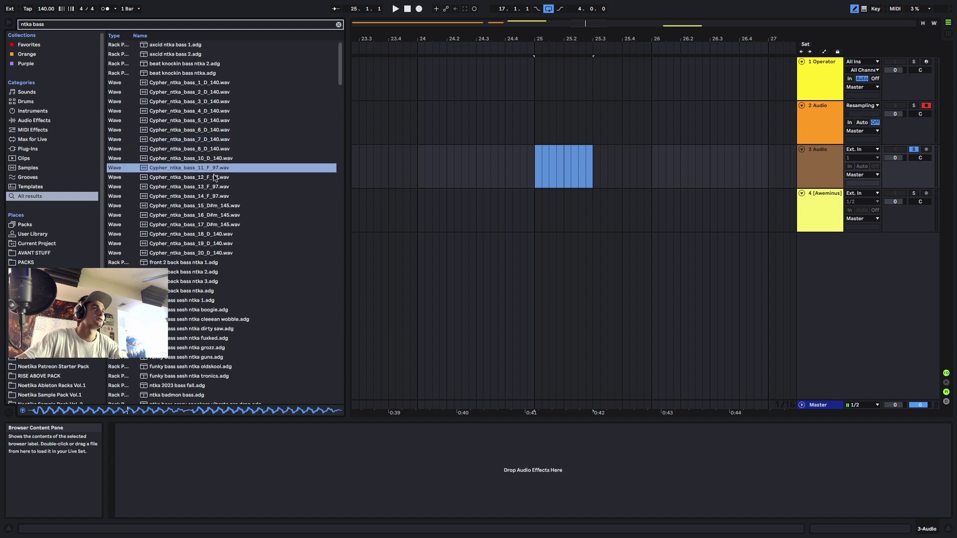
# - Place Cypher_ntka_bass_8_D_140.wav at bar 25 on the third track and open its waveform in a reduced-height clip view
pyautogui.click(217, 149)
pyautogui.moveTo(212, 147); pyautogui.dragTo(553, 160)
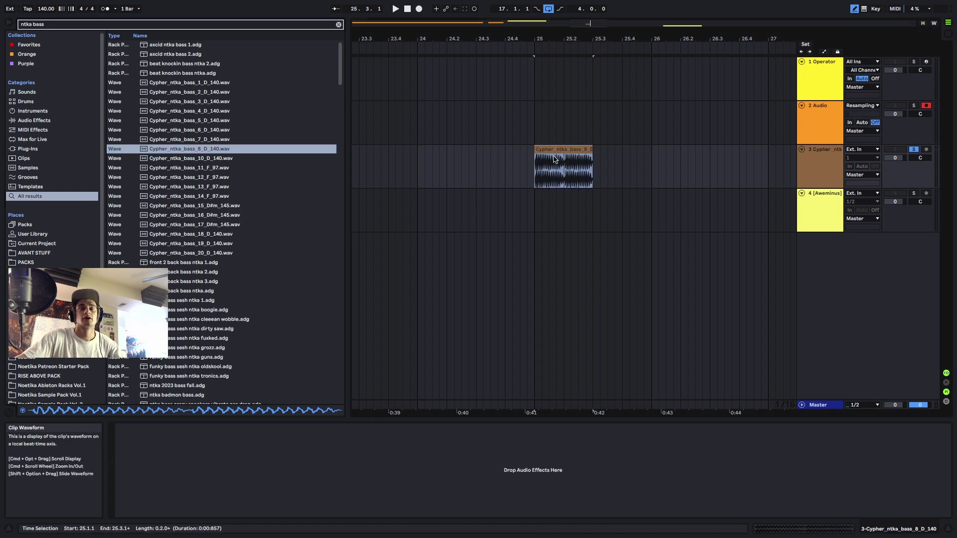
pyautogui.press('+')
pyautogui.click(830, 531)
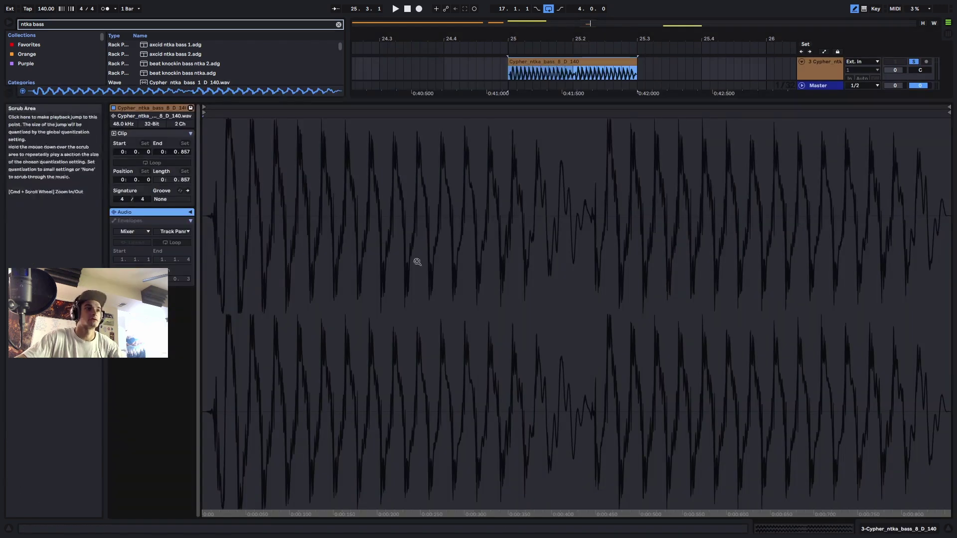
pyautogui.moveTo(454, 100); pyautogui.dragTo(449, 324)
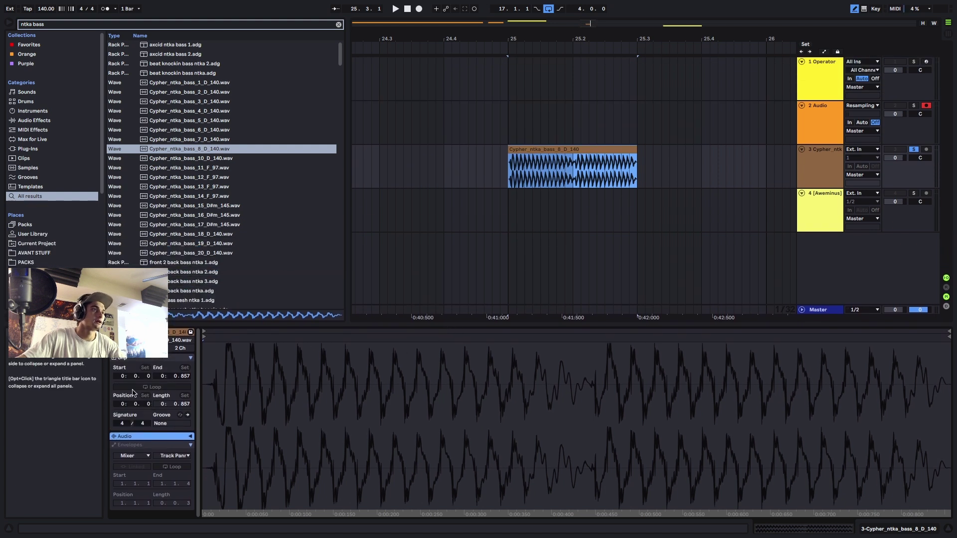
# - Enable warping on the Cypher bass clip and set its warp mode to Texture
pyautogui.click(189, 437)
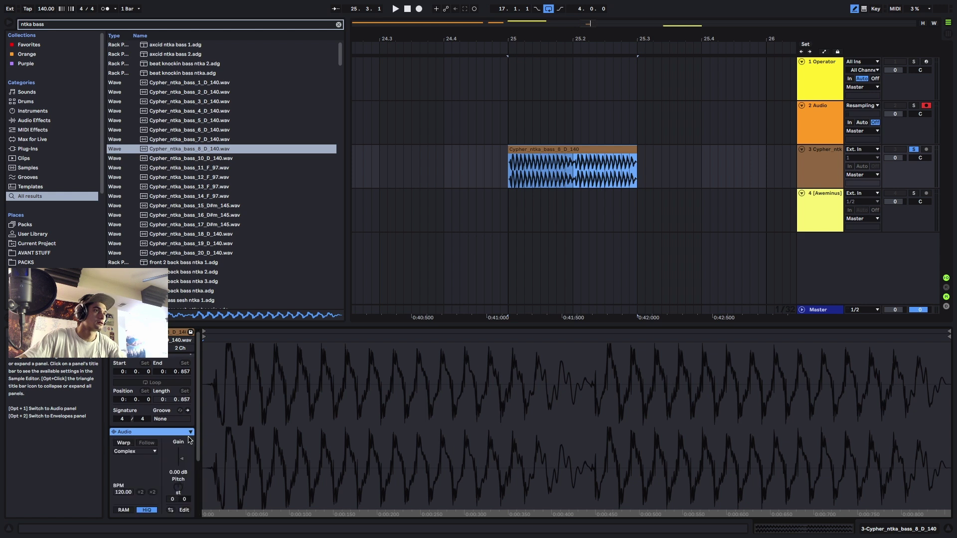
pyautogui.click(124, 443)
pyautogui.scroll(-3, 171, 419)
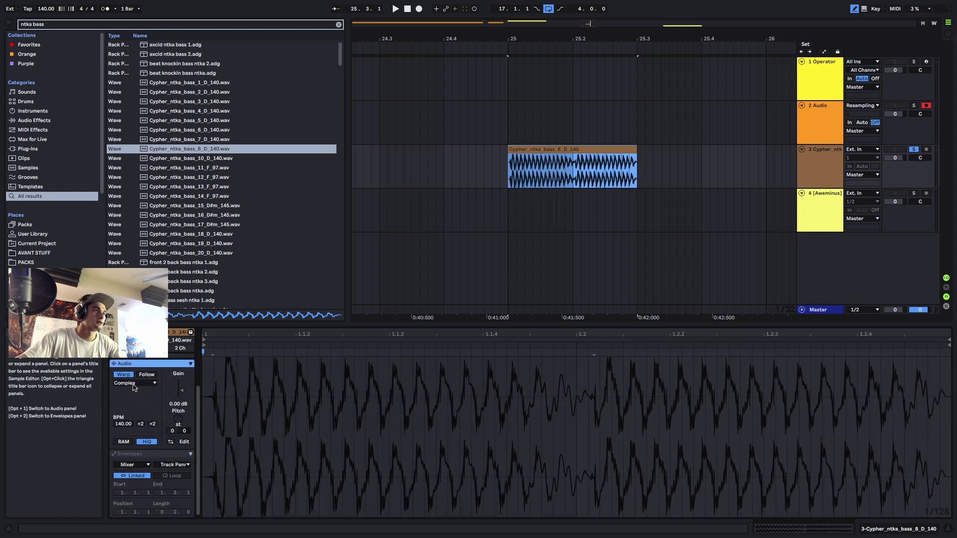
pyautogui.click(135, 383)
pyautogui.click(135, 405)
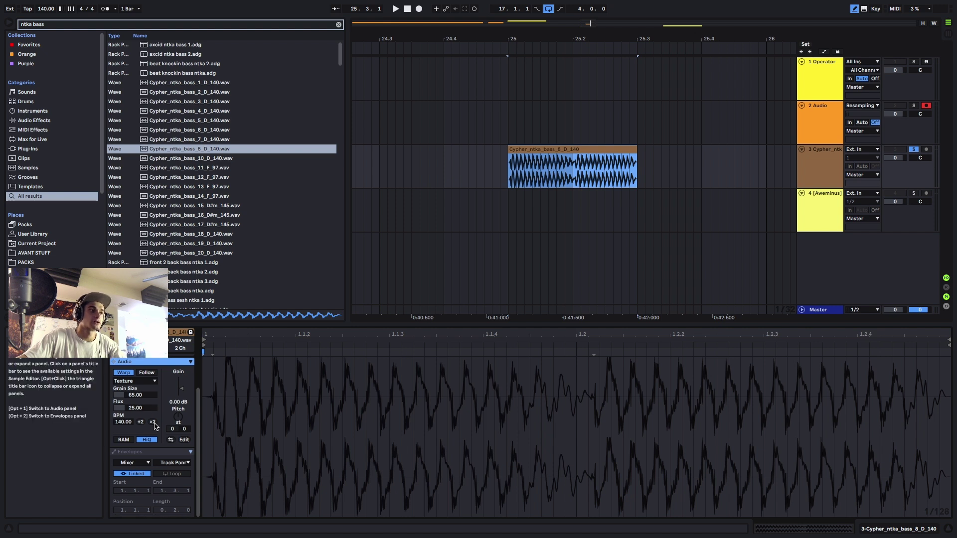
# - Show the clip's Transposition envelope in an enlarged clip view and enable Draw Mode
pyautogui.click(137, 463)
pyautogui.click(126, 470)
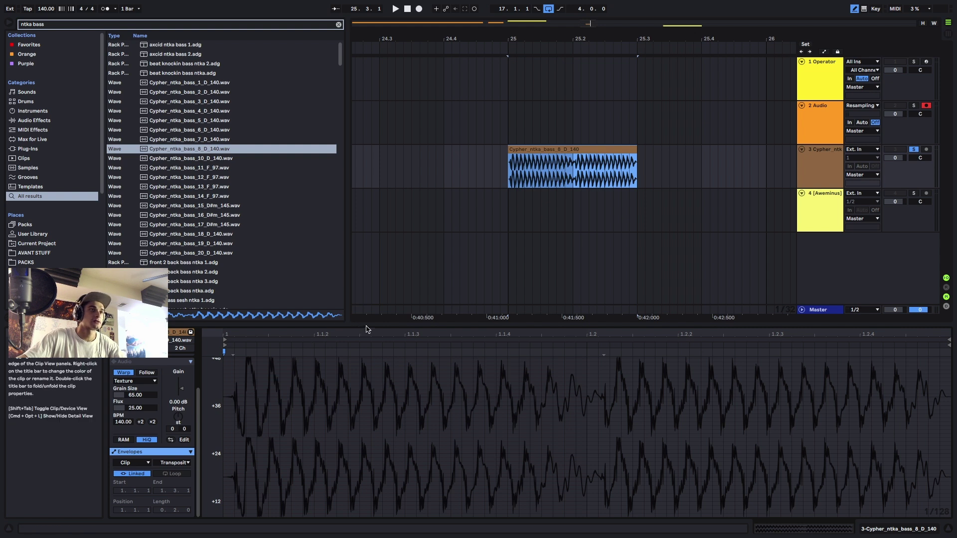
pyautogui.moveTo(401, 323); pyautogui.dragTo(401, 229)
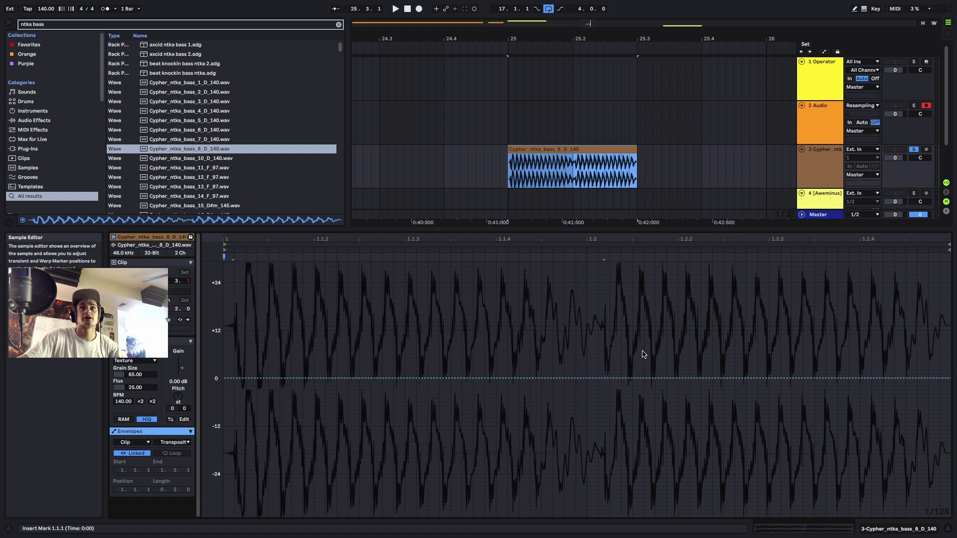
pyautogui.click(855, 9)
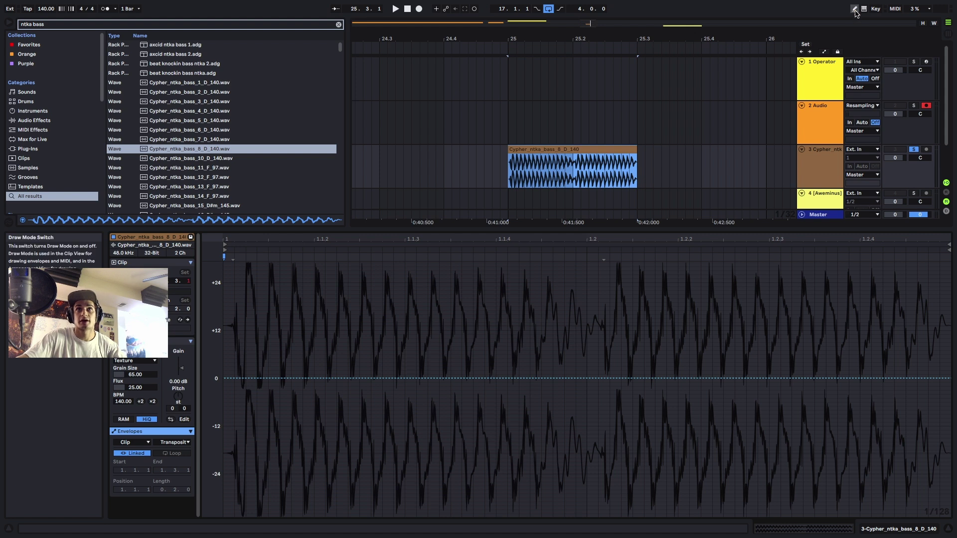
# - Draw random transposition steps across the whole clip and clear the envelope again
pyautogui.moveTo(247, 419)
pyautogui.mouseDown()
pyautogui.moveTo(272, 354)
pyautogui.moveTo(800, 513)
pyautogui.moveTo(948, 270)
pyautogui.mouseUp()
pyautogui.scroll(-3, 413, 362)
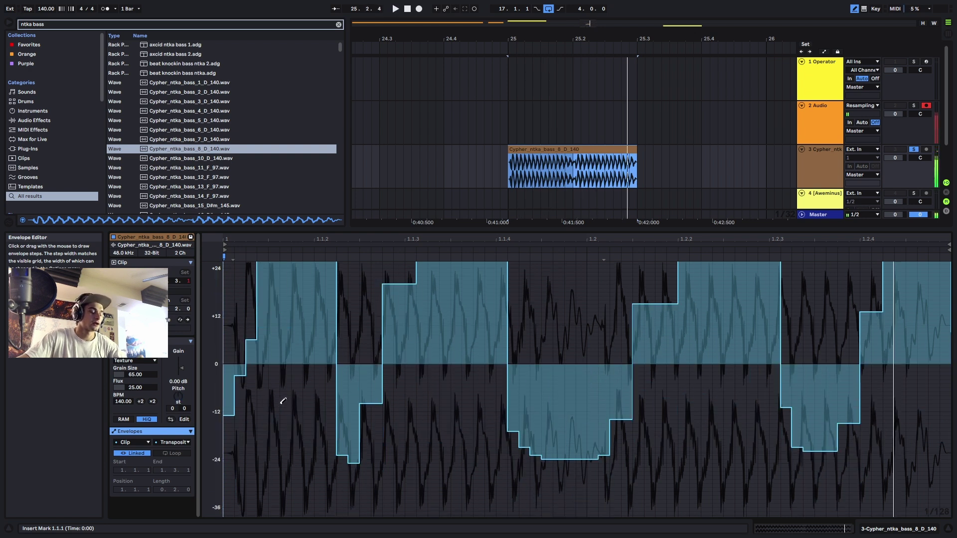
pyautogui.hotkey('ctrl', 'a')
pyautogui.press('Delete')
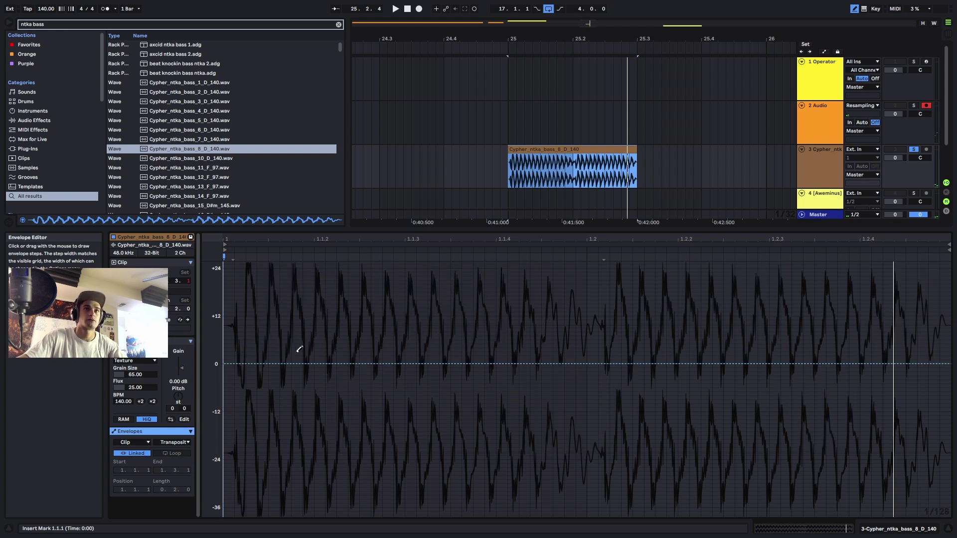
# - Draw and rework large random transposition steps across the clip while auditioning the bass
pyautogui.press('space')
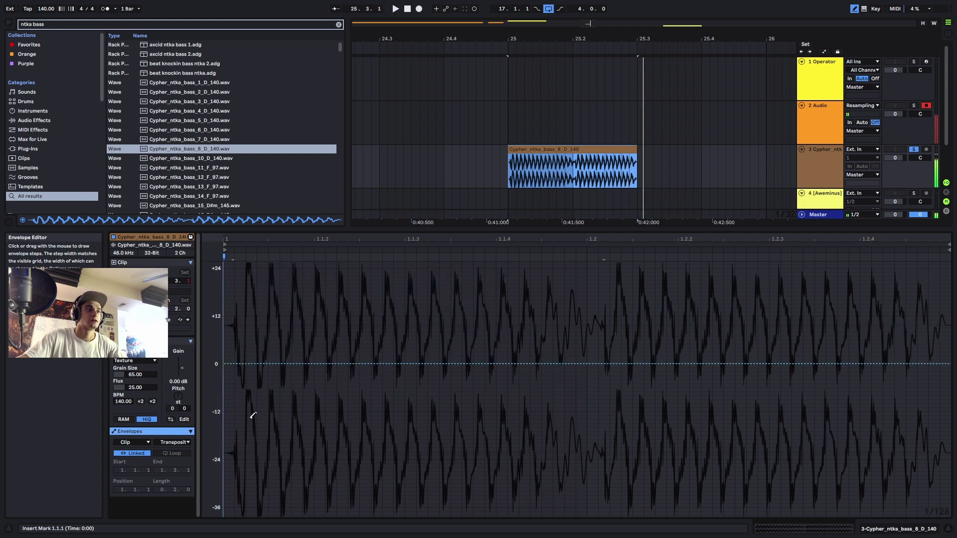
pyautogui.moveTo(253, 416)
pyautogui.mouseDown()
pyautogui.moveTo(421, 96)
pyautogui.moveTo(675, 211)
pyautogui.mouseUp()
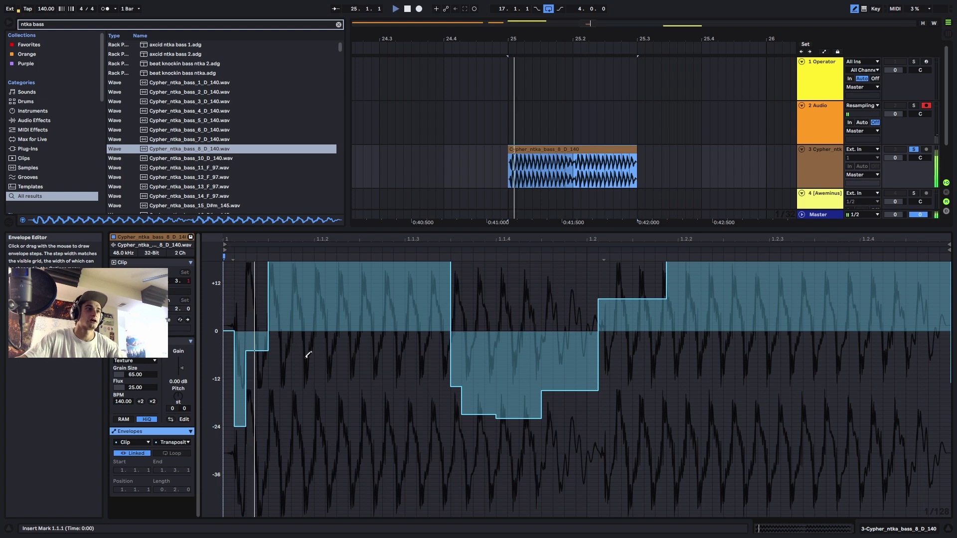
pyautogui.moveTo(242, 278); pyautogui.dragTo(942, 290)
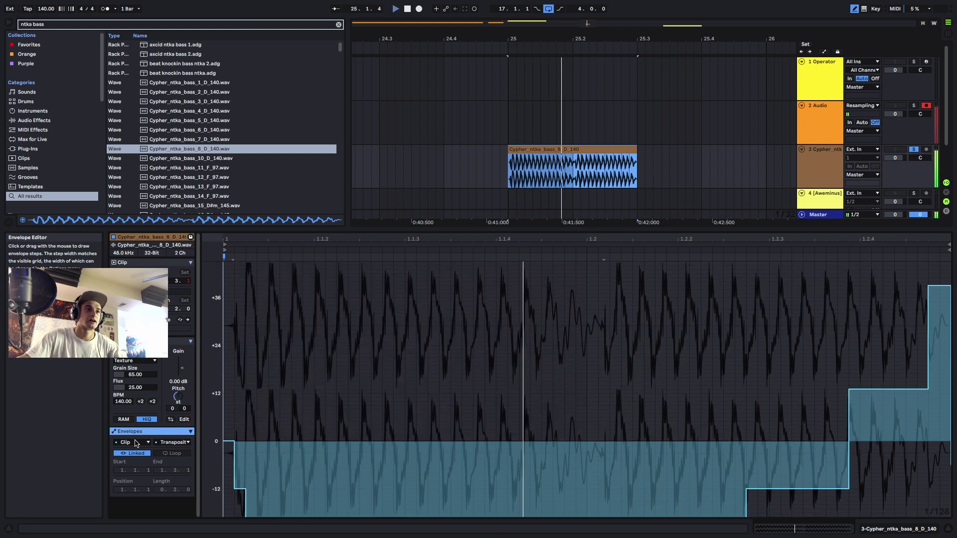
pyautogui.moveTo(262, 454)
pyautogui.mouseDown()
pyautogui.moveTo(321, 324)
pyautogui.moveTo(943, 467)
pyautogui.mouseUp()
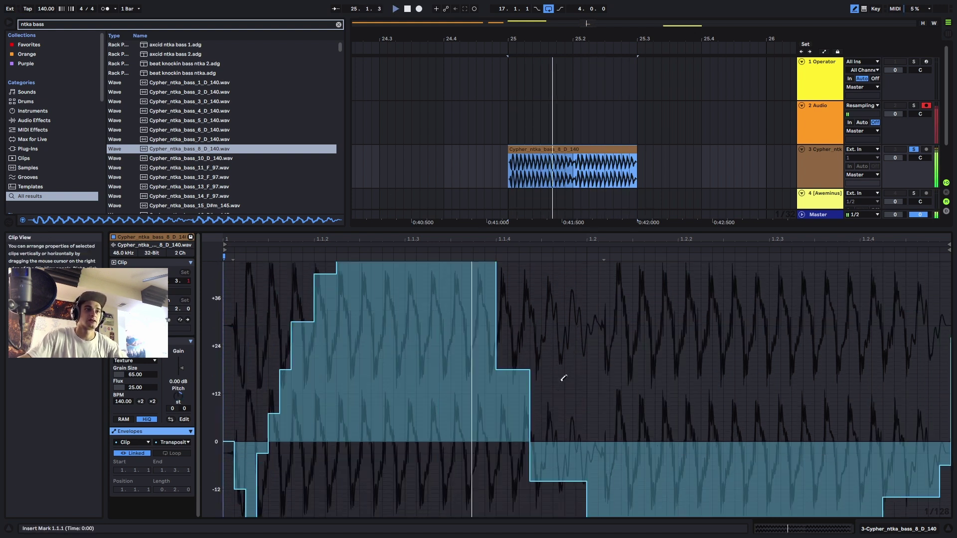
pyautogui.moveTo(339, 457)
pyautogui.mouseDown()
pyautogui.moveTo(494, 334)
pyautogui.moveTo(942, 516)
pyautogui.mouseUp()
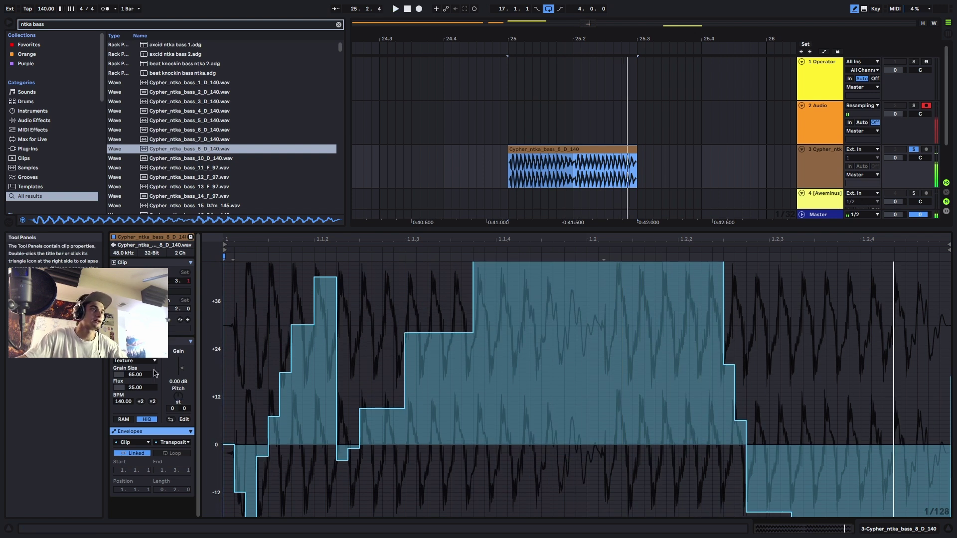
# - Set the Texture grain size to 65.21 and flux to 0.00, and double the clip's tempo to 280 BPM
pyautogui.moveTo(135, 374); pyautogui.dragTo(134, 414)
pyautogui.press('space')
pyautogui.moveTo(134, 375); pyautogui.dragTo(135, 402)
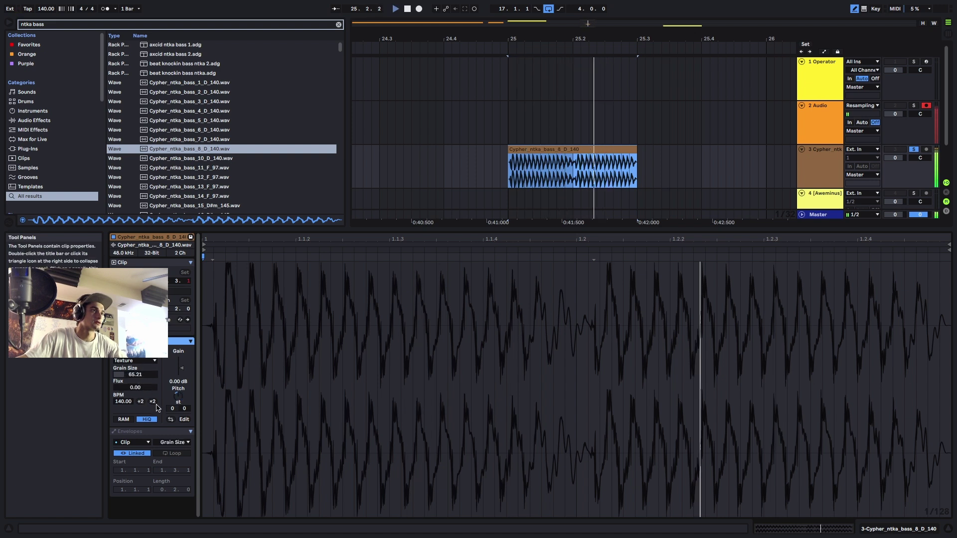
pyautogui.click(153, 401)
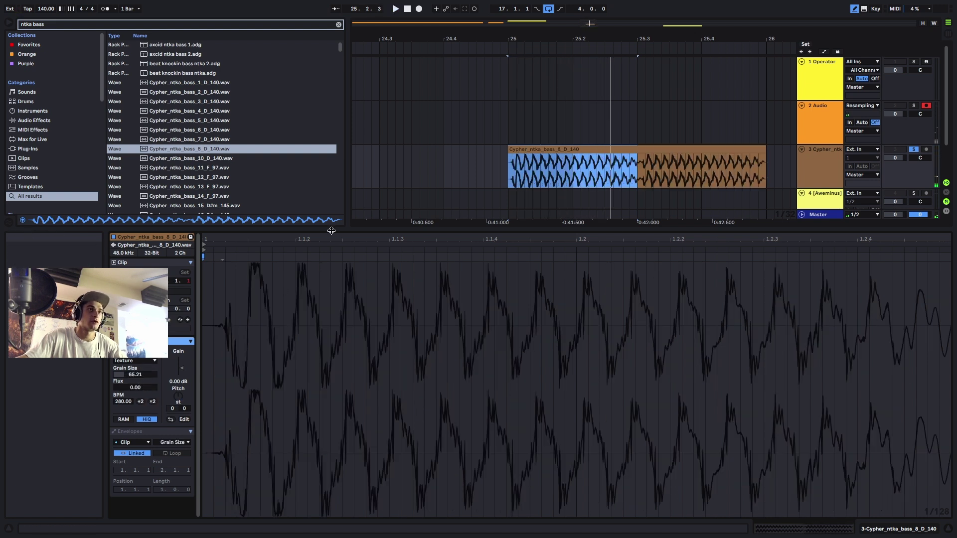
# - Add three OTT devices in series to the Cypher bass track using the OTT.adv preset
pyautogui.moveTo(332, 231); pyautogui.dragTo(331, 291)
pyautogui.click(827, 165)
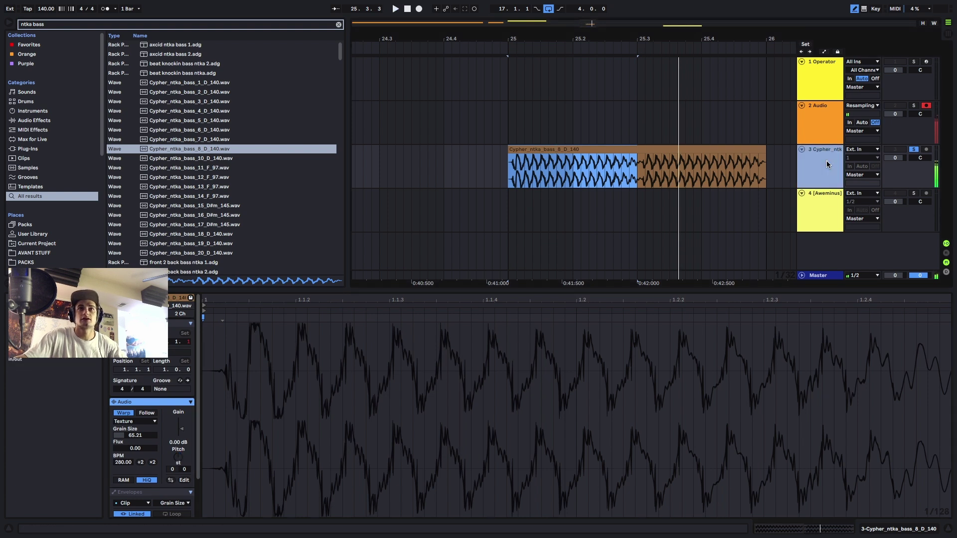
pyautogui.click(931, 531)
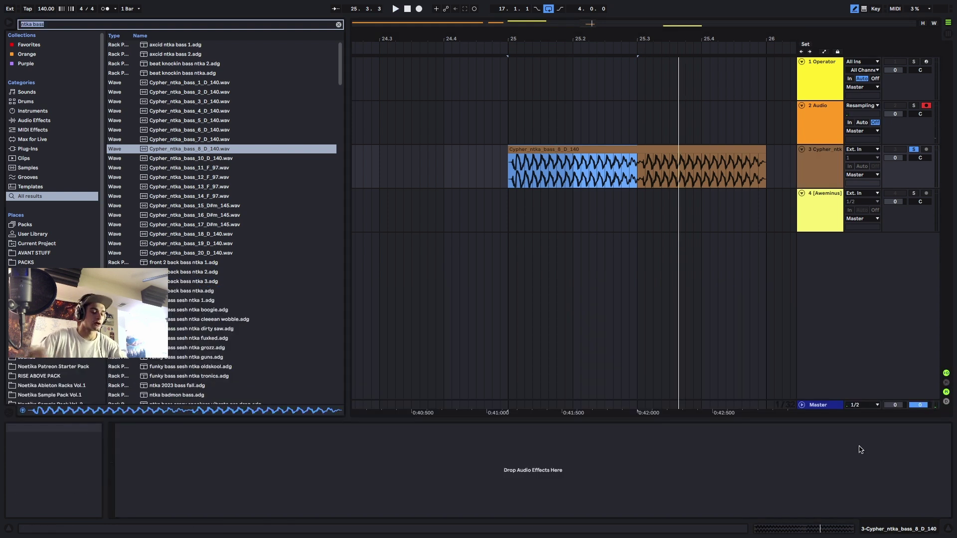
pyautogui.write('ott')
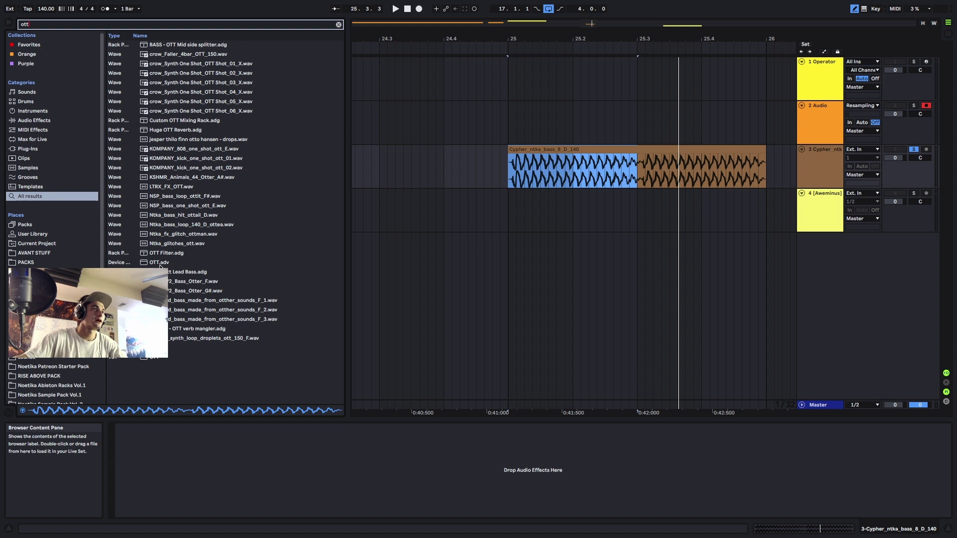
pyautogui.doubleClick(161, 263)
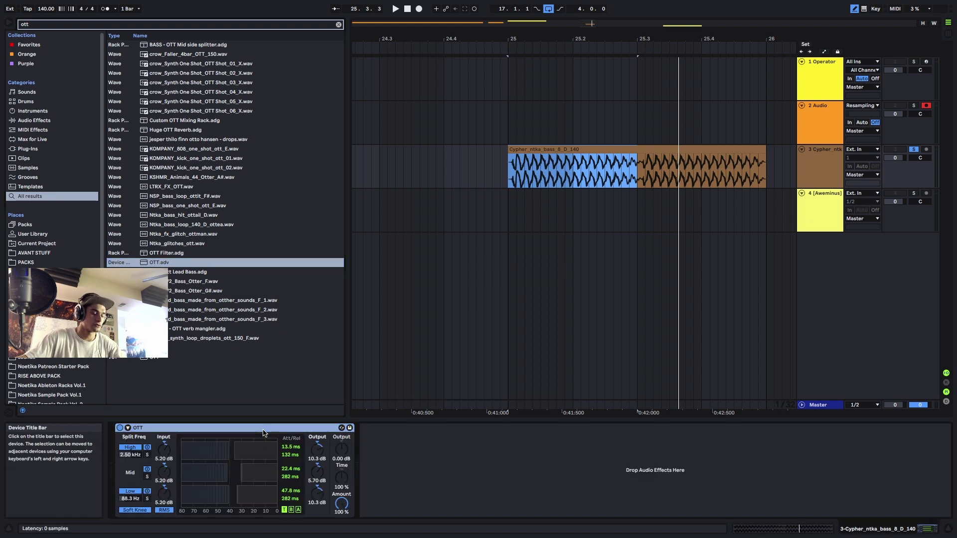
pyautogui.hotkey('ctrl', 'd')
pyautogui.hotkey('ctrl', 'd')
# - Raise the last OTT's output to 11.0 dB and its Time to 372 % while auditioning the bass
pyautogui.scroll(3, 831, 451)
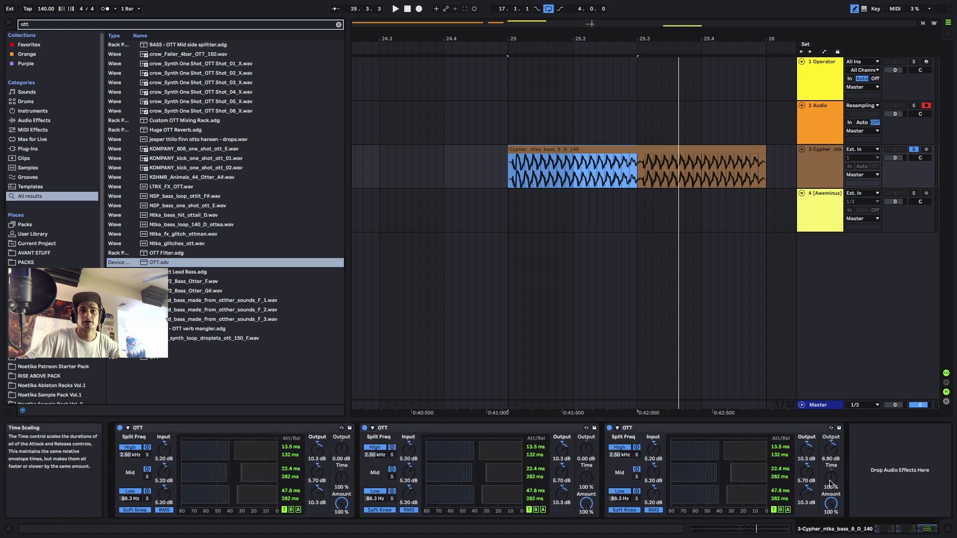
pyautogui.scroll(2, 831, 451)
pyautogui.press('space')
pyautogui.scroll(3, 831, 476)
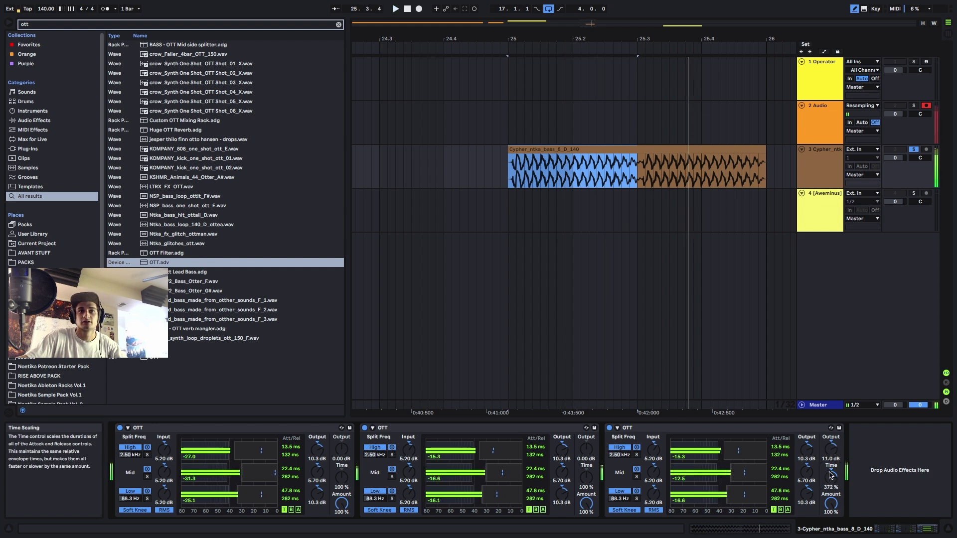
pyautogui.press('space')
# - Split the Cypher bass clip at 25.3, delete its second half and select the remaining half
pyautogui.click(637, 171)
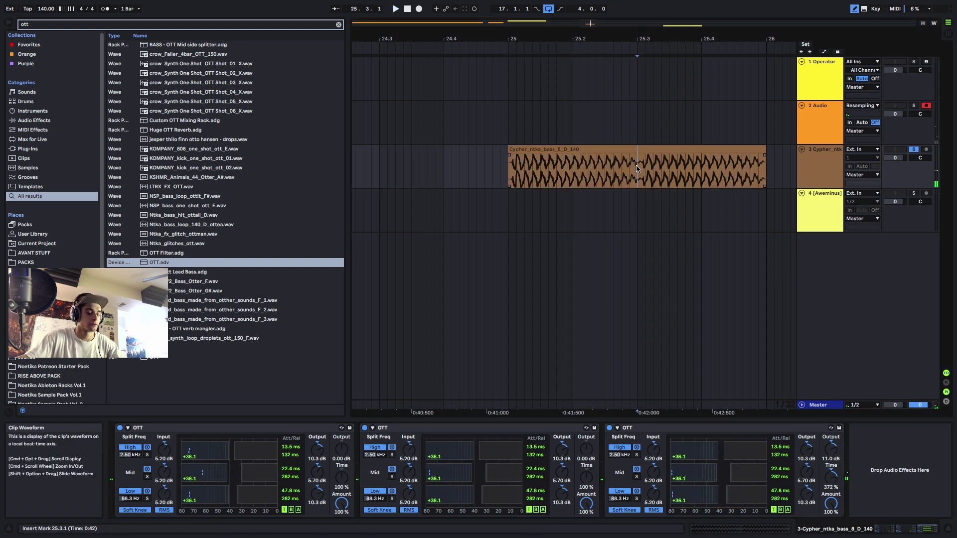
pyautogui.hotkey('ctrl', 'e')
pyautogui.press('Delete')
pyautogui.click(589, 149)
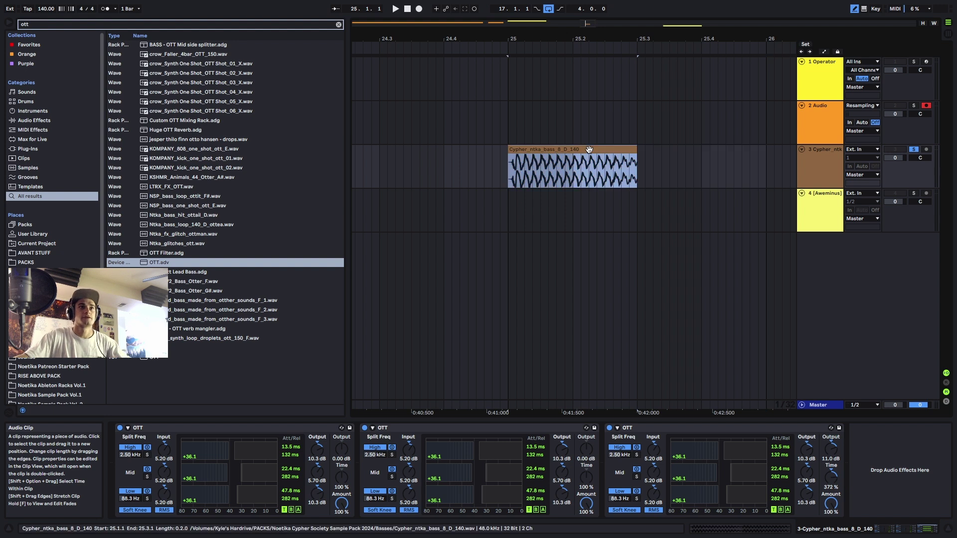
pyautogui.scroll(-10, 553, 181)
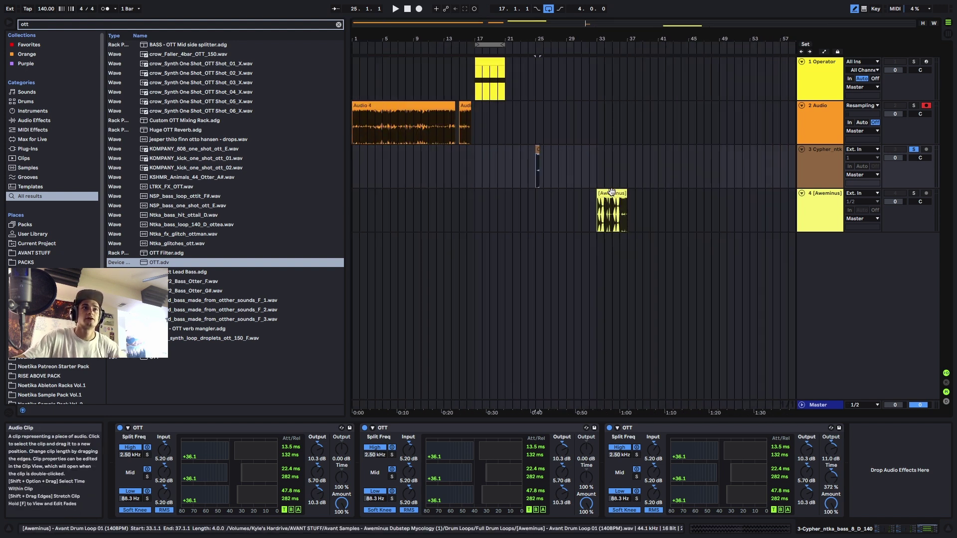
pyautogui.scroll(3, 617, 180)
pyautogui.scroll(-3, 616, 180)
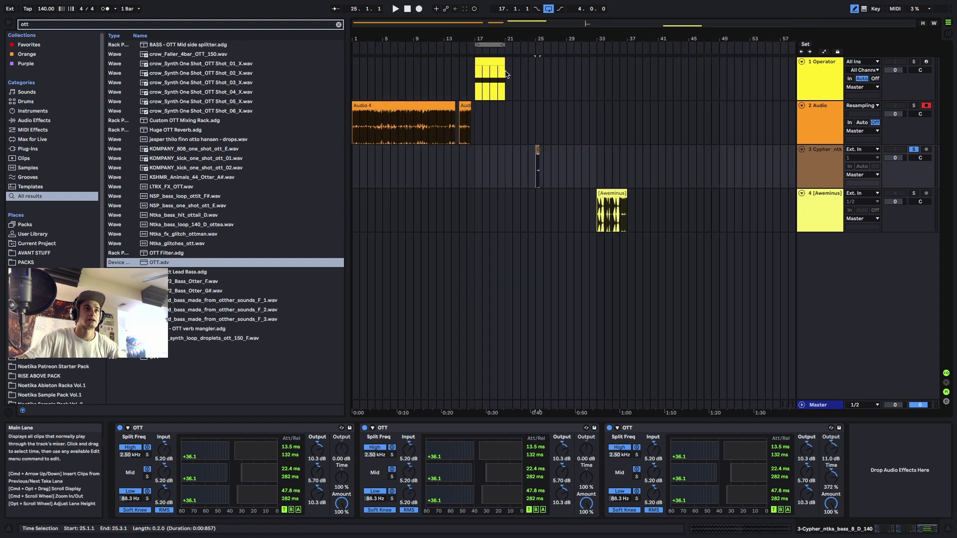
pyautogui.scroll(5, 537, 154)
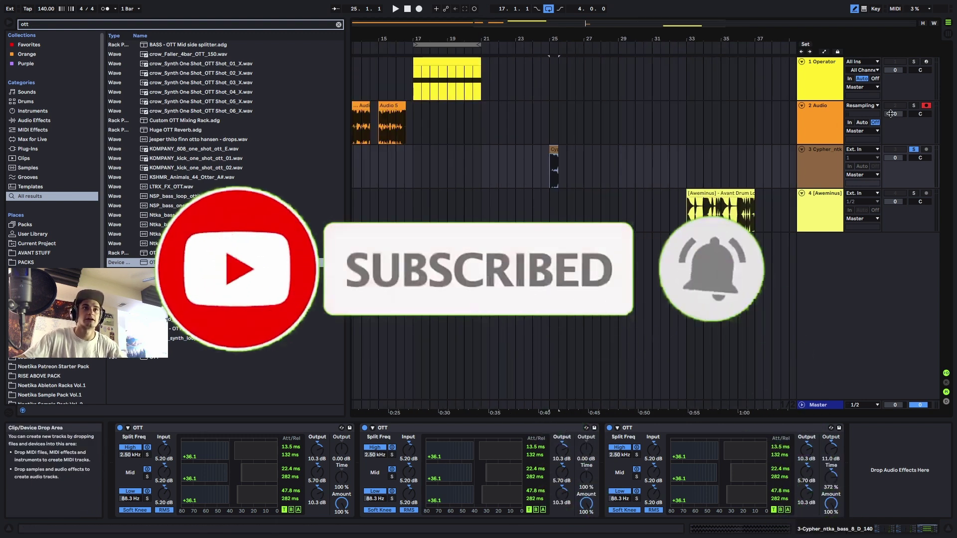
pyautogui.scroll(5, 596, 186)
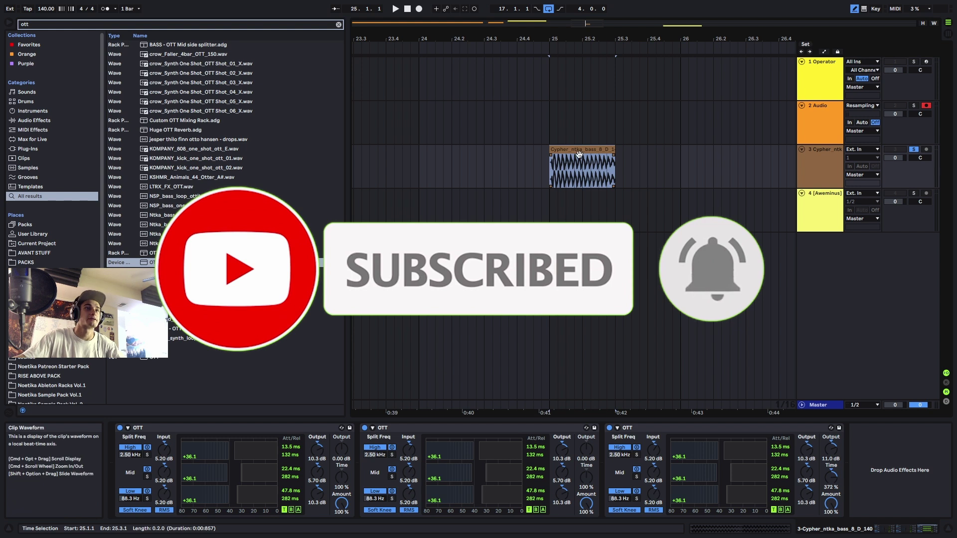
pyautogui.scroll(-4, 586, 195)
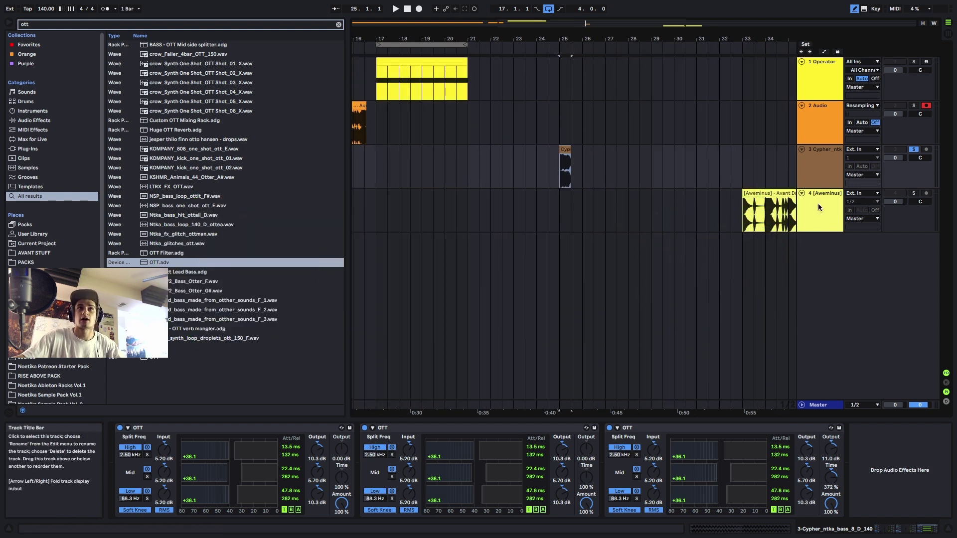
pyautogui.scroll(-3, 602, 158)
# - Open the shortened Cypher bass clip's waveform in a full-height clip view
pyautogui.click(597, 151)
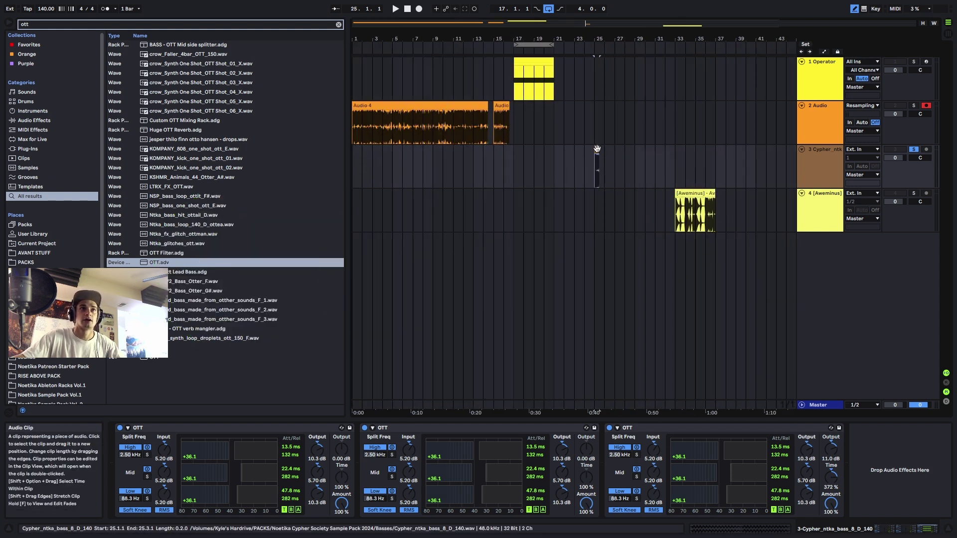
pyautogui.hotkey('shift', 'Tab')
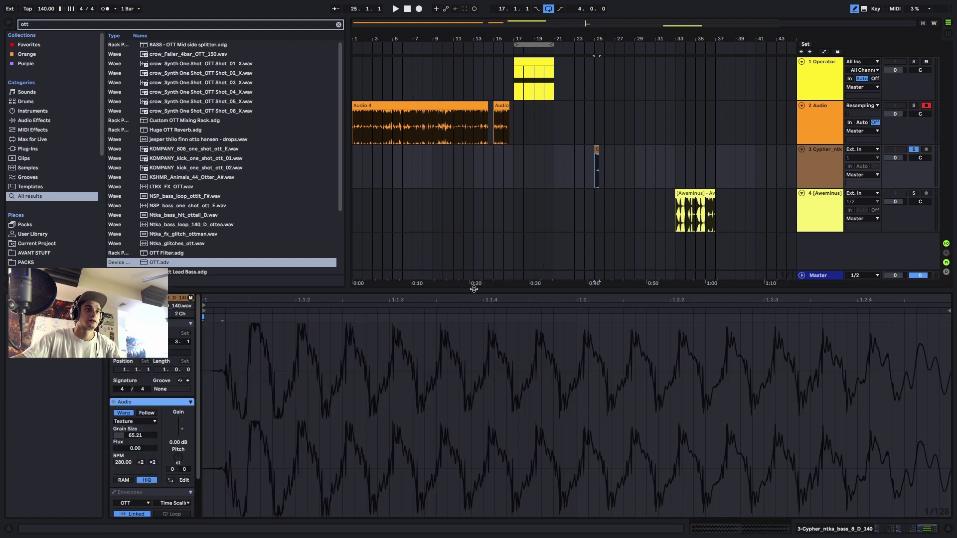
pyautogui.moveTo(474, 289); pyautogui.dragTo(516, 19)
pyautogui.scroll(-3, 279, 285)
pyautogui.scroll(1, 281, 288)
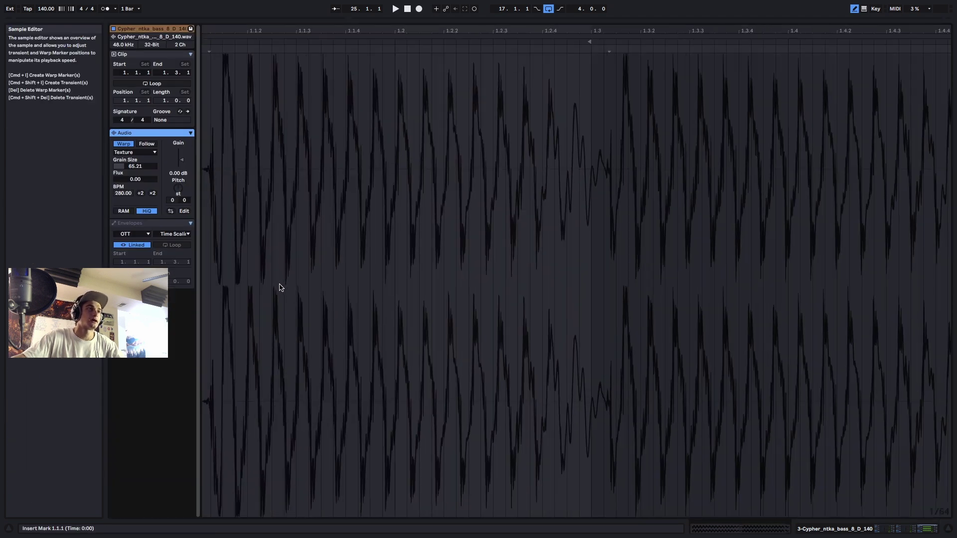
pyautogui.scroll(4, 279, 288)
# - Switch the clip's envelope display to the clip Transposition envelope
pyautogui.click(158, 227)
pyautogui.click(148, 235)
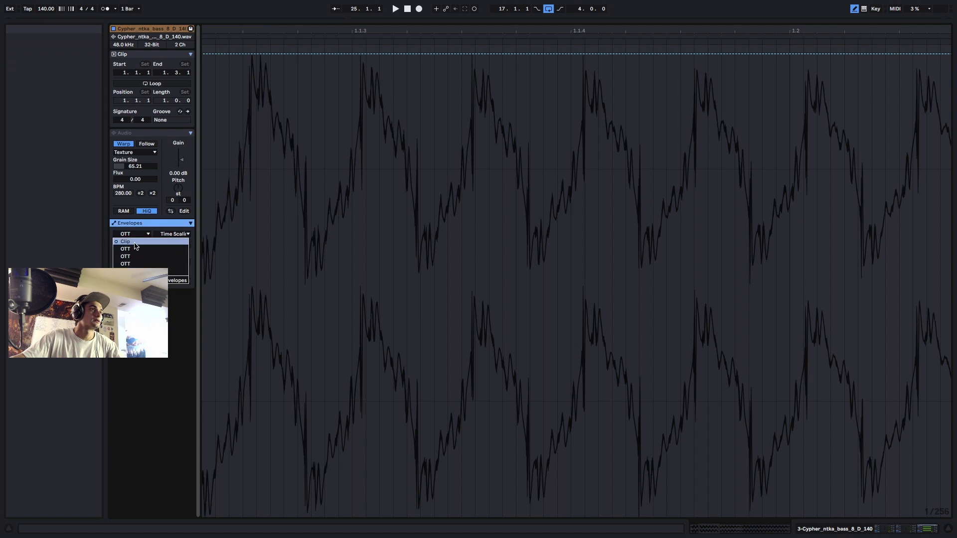
pyautogui.click(136, 244)
pyautogui.click(184, 237)
pyautogui.click(172, 245)
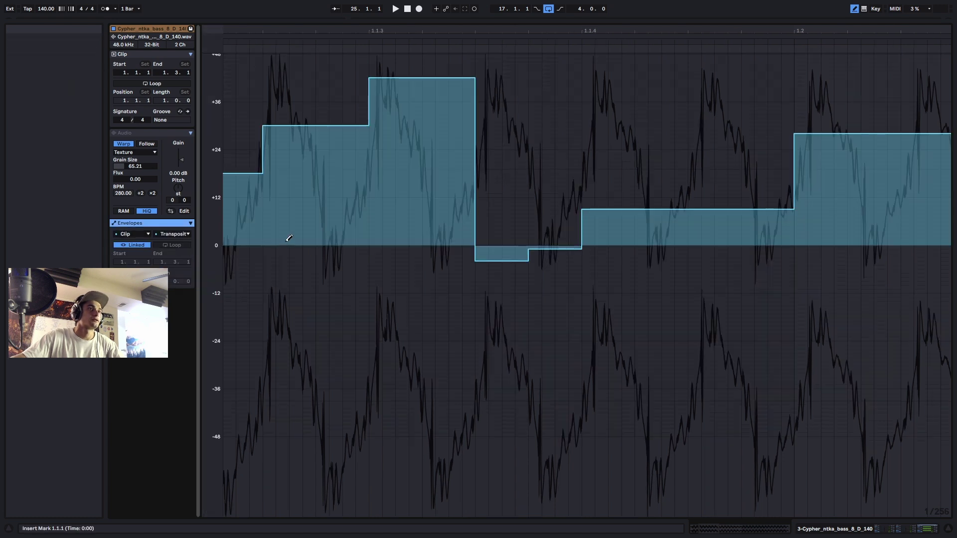
# - Redraw the transposition envelope as random steps between about -48 and +48 semitones across the clip and audition it
pyautogui.scroll(-4, 282, 242)
pyautogui.moveTo(254, 277)
pyautogui.mouseDown()
pyautogui.moveTo(578, 56)
pyautogui.moveTo(628, 148)
pyautogui.mouseUp()
pyautogui.press('space')
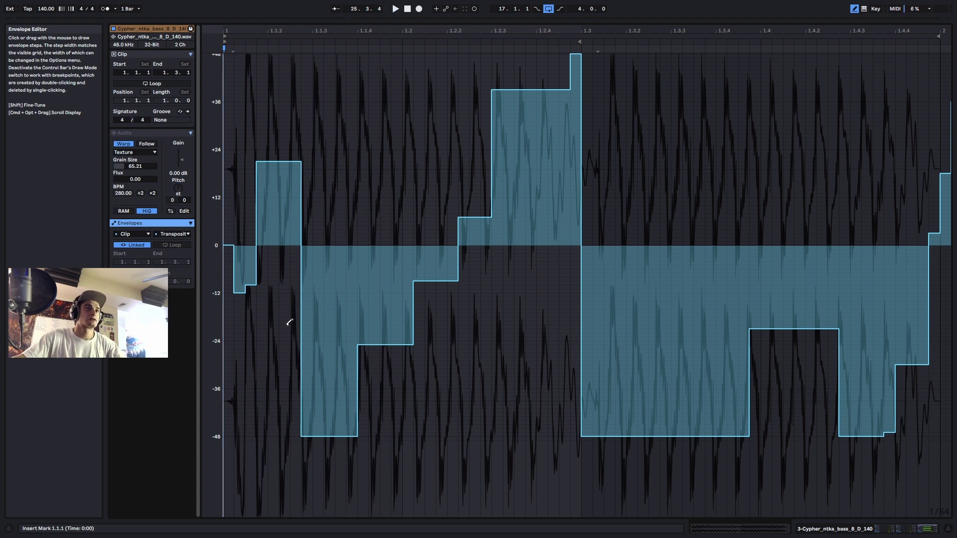
pyautogui.press('space')
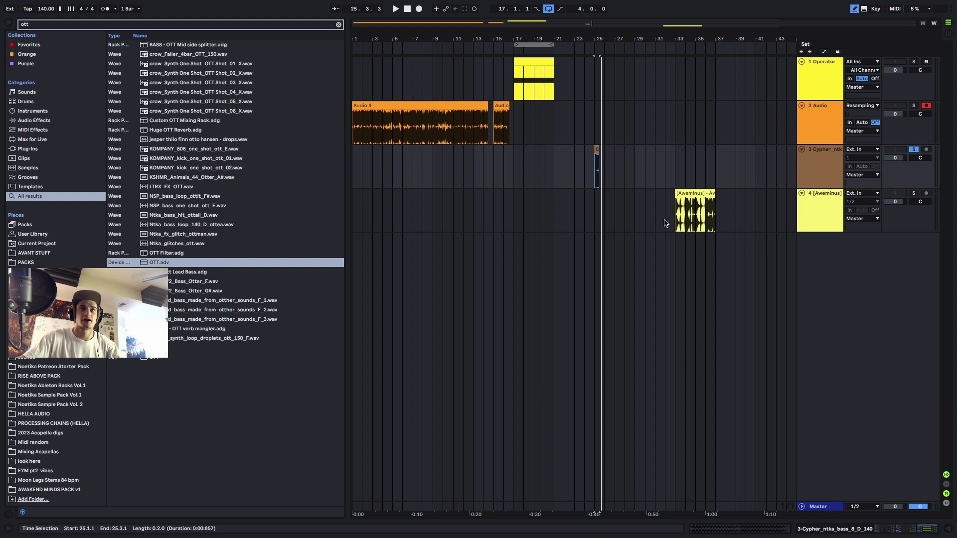
# - Select the Avant Drum Loop clip on track 4 and delete every device from its effect chain except the Limiter
pyautogui.scroll(6, 723, 210)
pyautogui.click(653, 194)
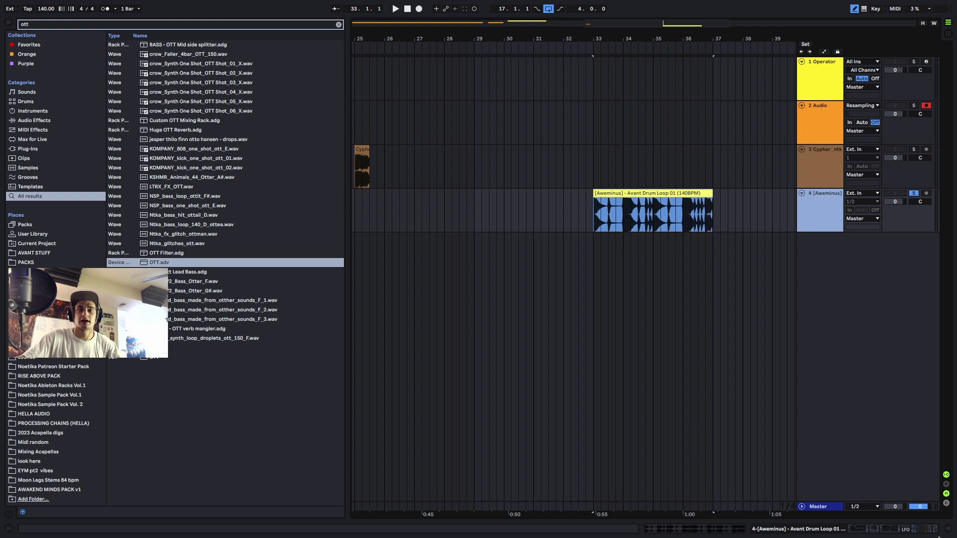
pyautogui.click(917, 533)
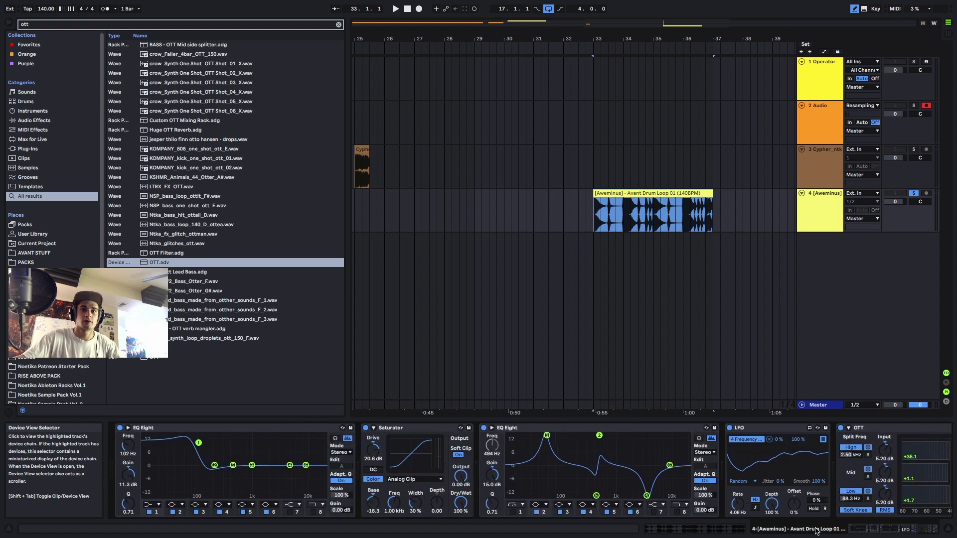
pyautogui.click(266, 429)
pyautogui.press('Delete')
pyautogui.press('Delete')
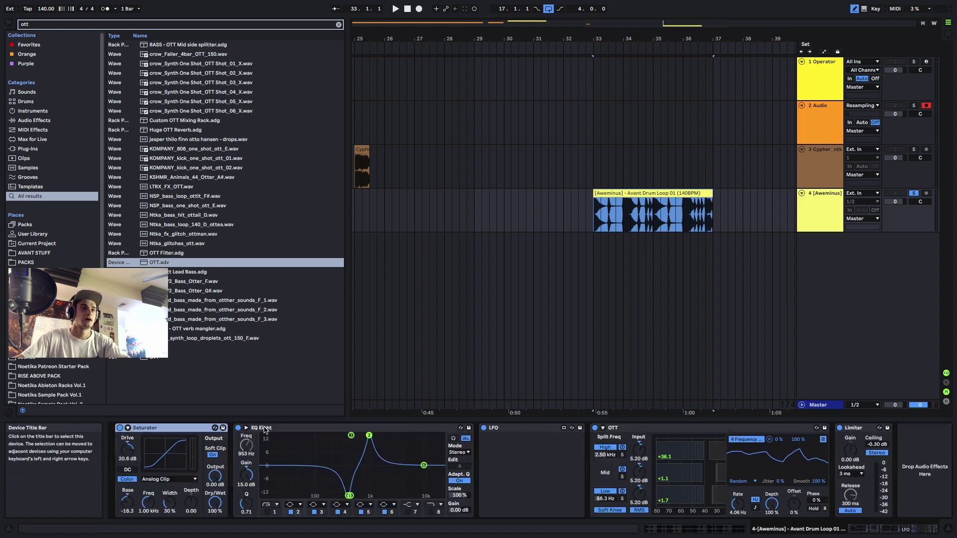
pyautogui.press('Delete')
pyautogui.press('Delete')
pyautogui.press('Delete')
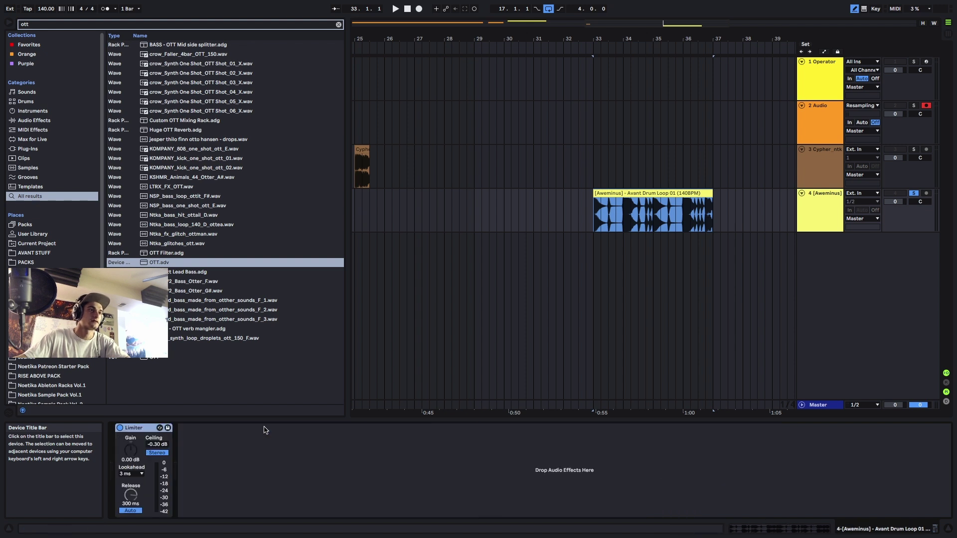
# - Play back the drum loop clip from bar 33 with only the Limiter on its track
pyautogui.click(626, 194)
pyautogui.press('z')
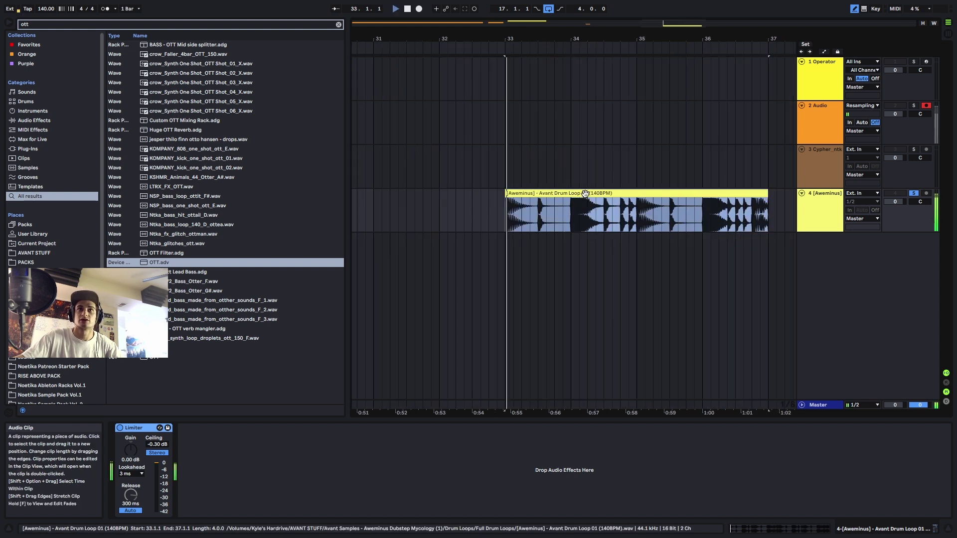
pyautogui.press('space')
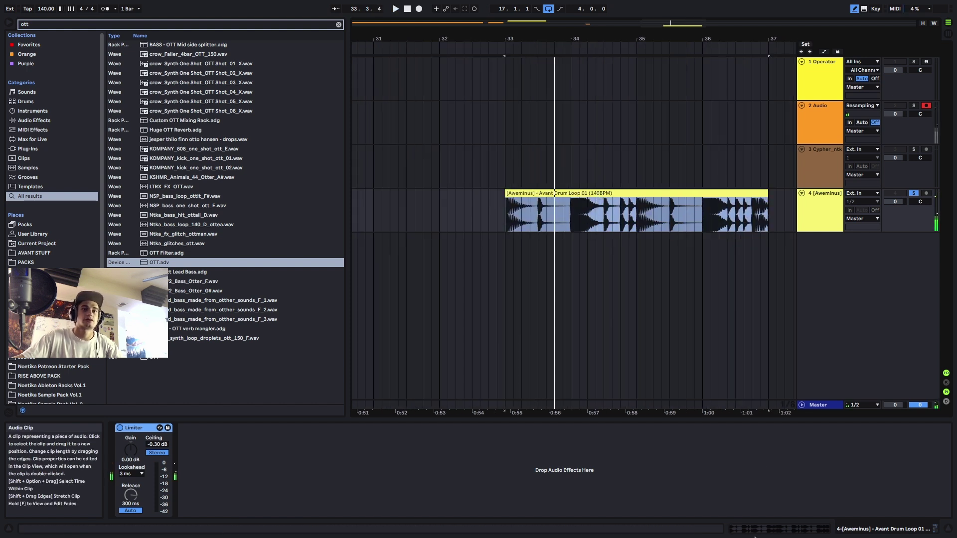
# - Set the drum loop's clip tempo to 140 BPM, audition it and return to the track's device chain
pyautogui.hotkey('shift', 'Tab')
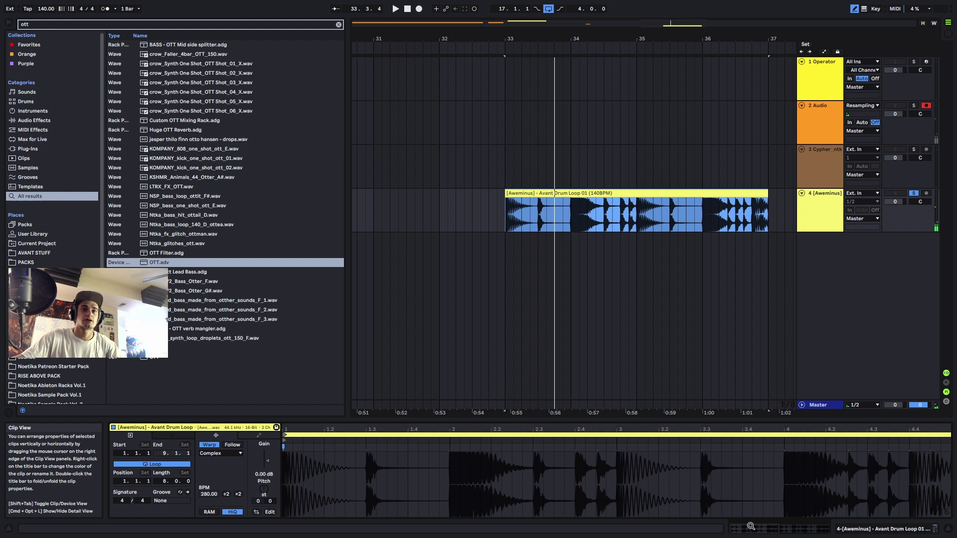
pyautogui.click(227, 495)
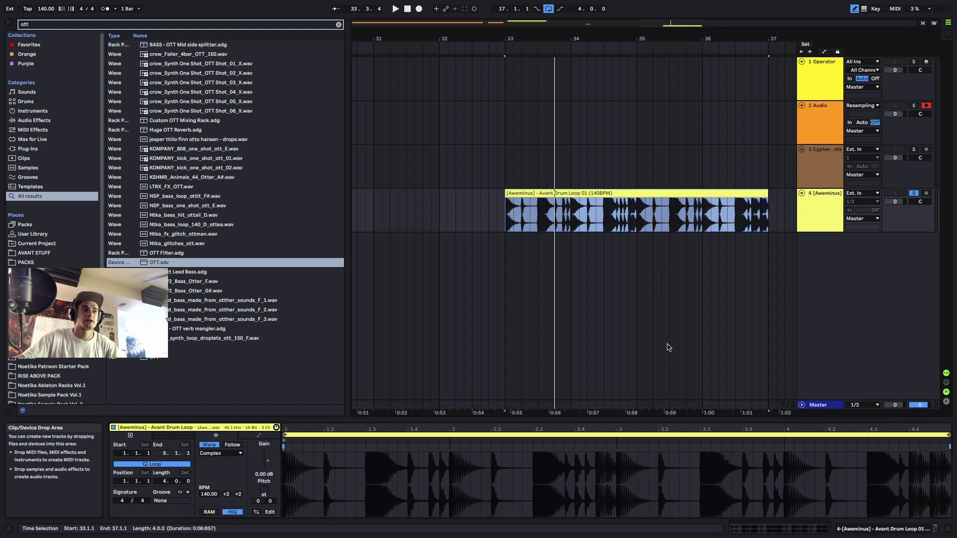
pyautogui.press('space')
pyautogui.hotkey('shift', 'Tab')
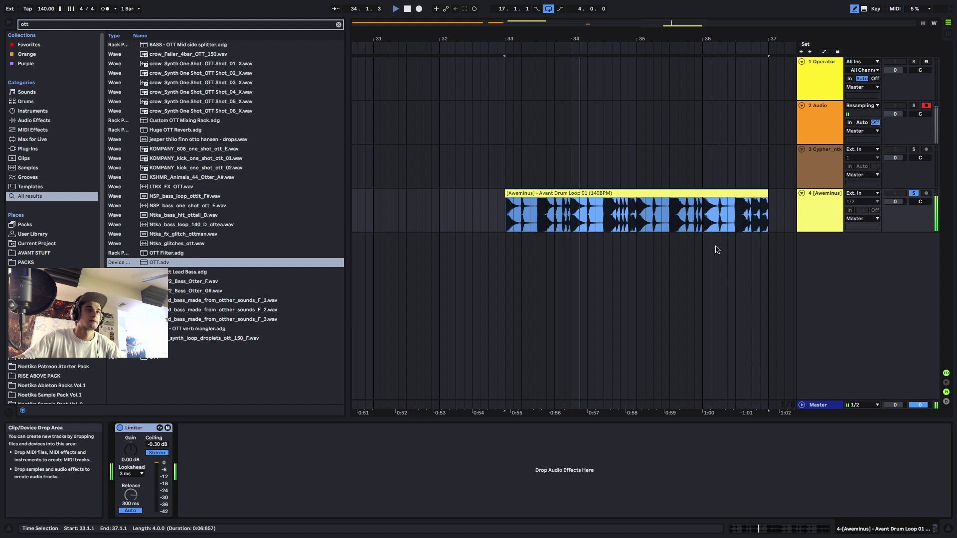
# - Insert an EQ Eight before the Limiter and boost its first band by about 11.5 dB at 150 Hz while auditioning
pyautogui.press('super+f')
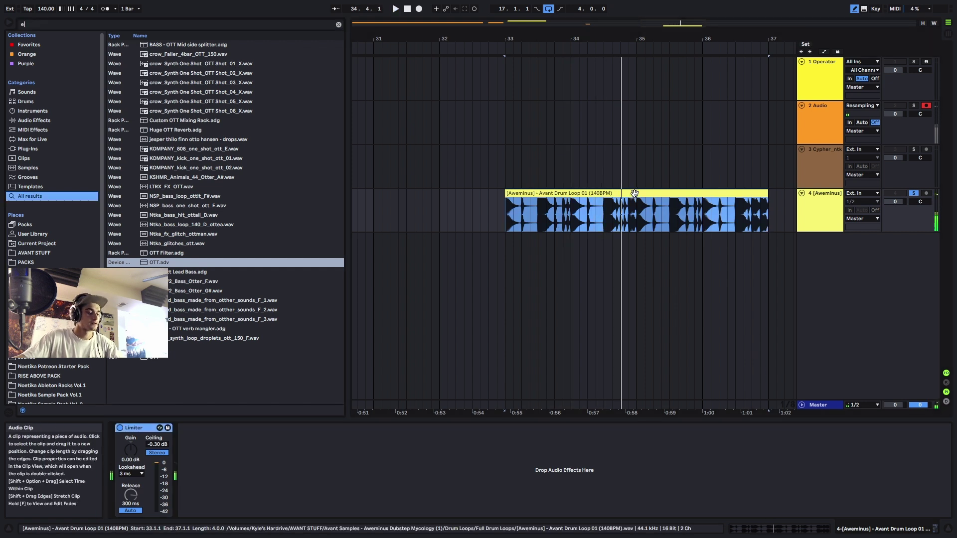
pyautogui.write('eq')
pyautogui.press('Down')
pyautogui.press('Down')
pyautogui.moveTo(192, 193); pyautogui.dragTo(122, 434)
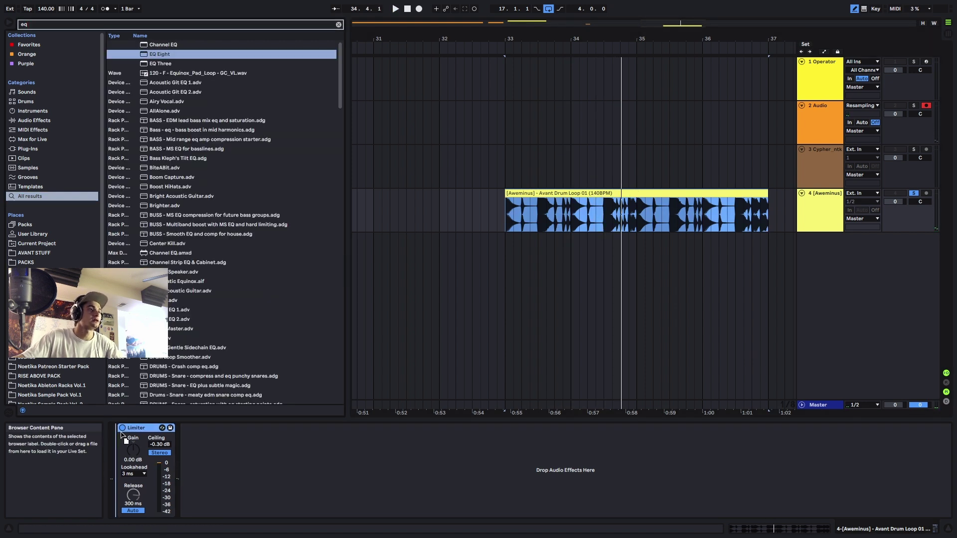
pyautogui.moveTo(152, 464); pyautogui.dragTo(149, 464)
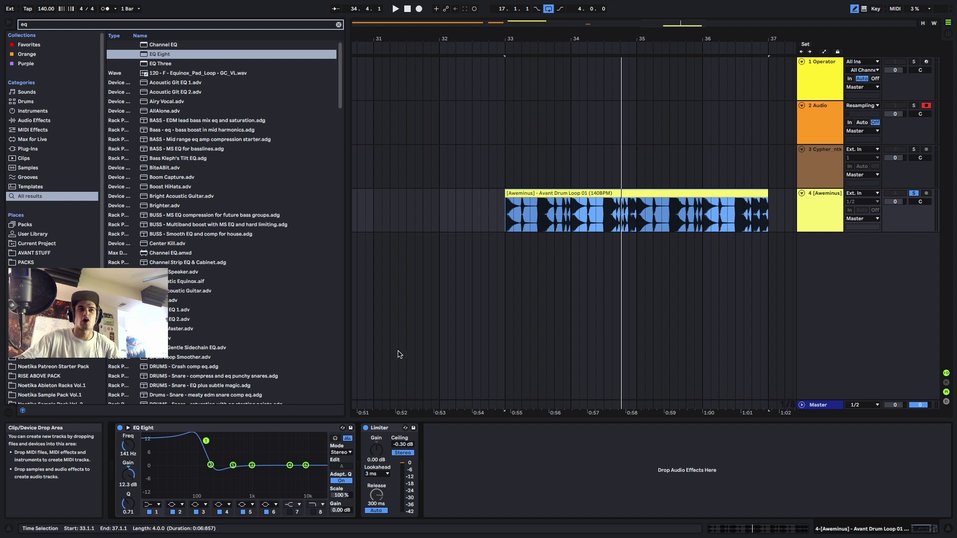
pyautogui.press('space')
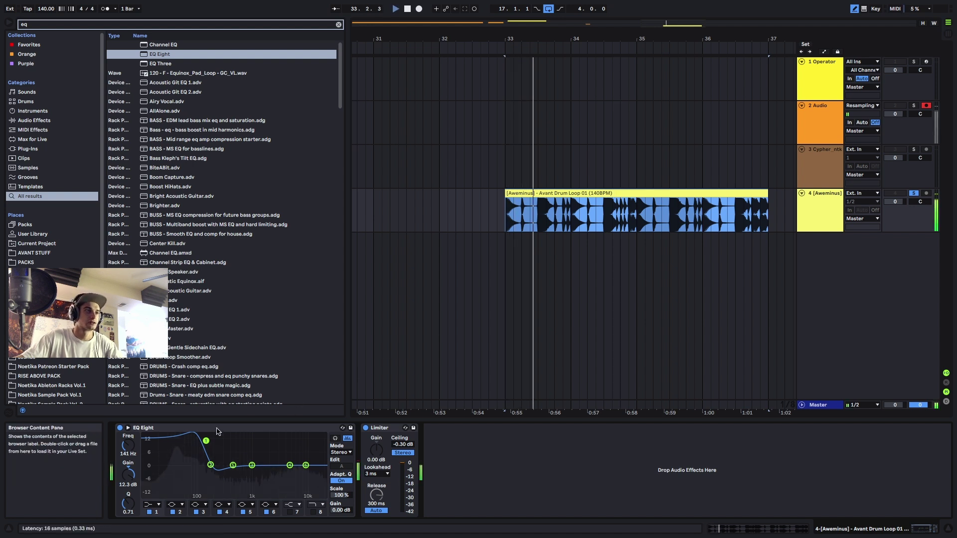
pyautogui.moveTo(206, 441); pyautogui.dragTo(207, 443)
pyautogui.press('space')
# - Add a Saturator between the EQ Eight and the Limiter with about 15.4 dB of drive and audition it
pyautogui.press('super+f')
pyautogui.write('sat')
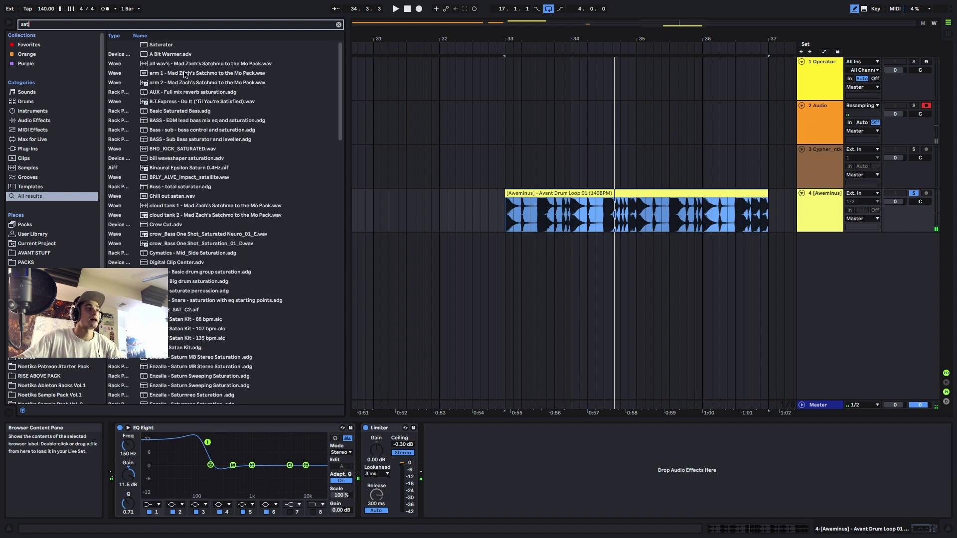
pyautogui.doubleClick(161, 47)
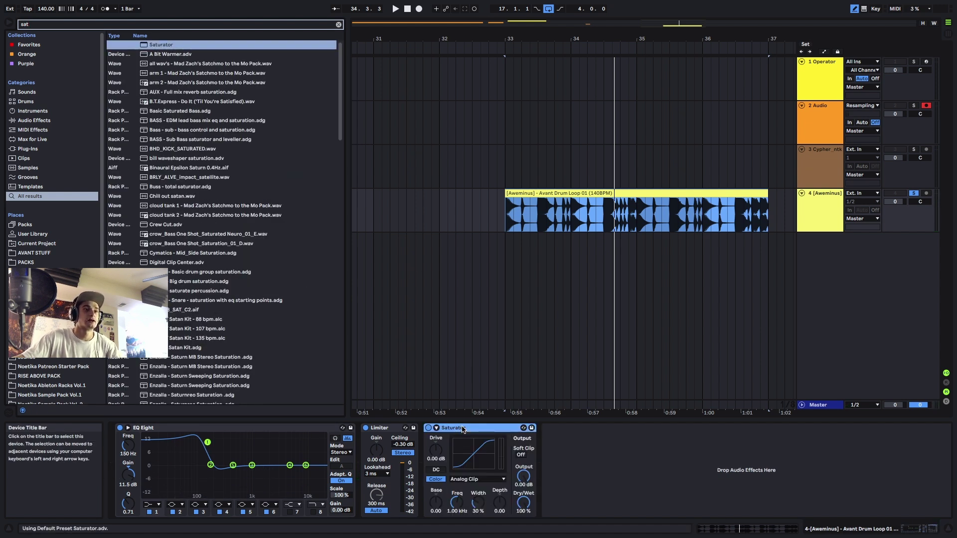
pyautogui.moveTo(378, 442); pyautogui.dragTo(427, 399)
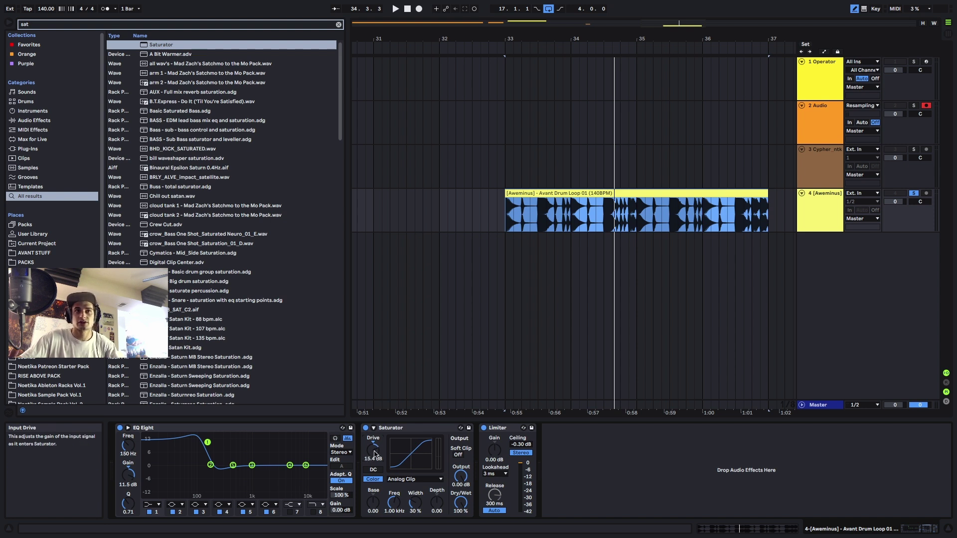
pyautogui.press('space')
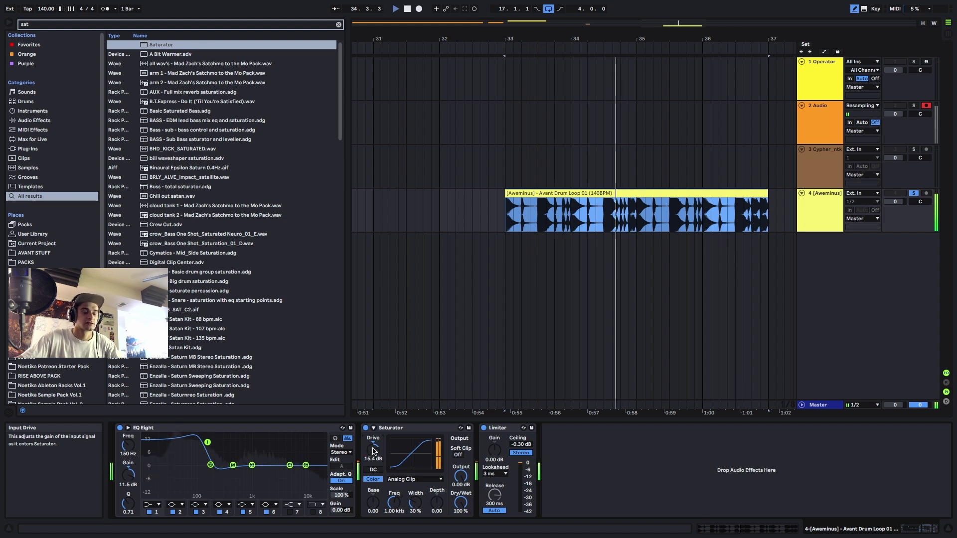
pyautogui.press('space')
# - Insert a second EQ Eight before the Saturator and raise its band 2 to a 15 dB peak at about 167 Hz
pyautogui.press('super+f')
pyautogui.write('eq')
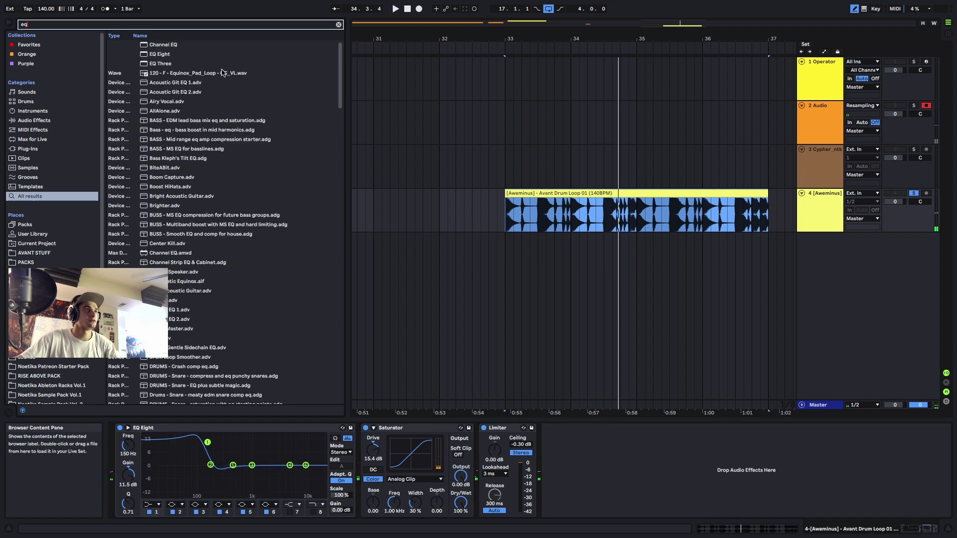
pyautogui.moveTo(152, 54)
pyautogui.mouseDown()
pyautogui.moveTo(263, 142)
pyautogui.moveTo(367, 432)
pyautogui.moveTo(365, 458)
pyautogui.mouseUp()
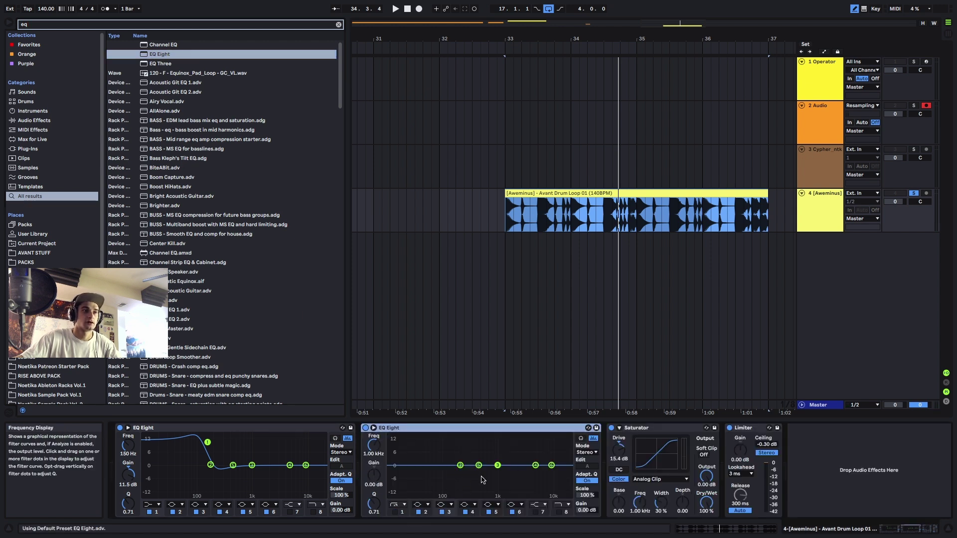
pyautogui.moveTo(460, 466); pyautogui.dragTo(457, 436)
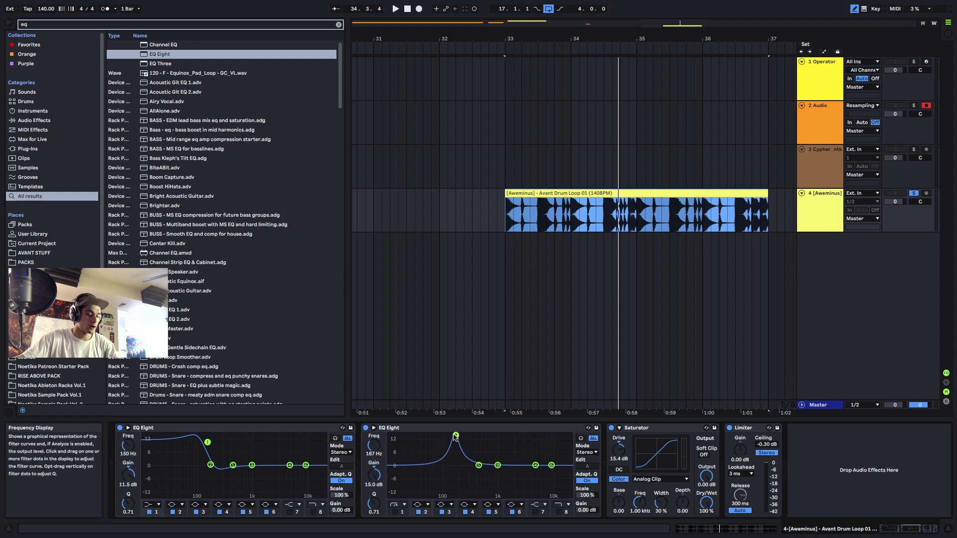
# - Insert an LFO before the Saturator and map it to the frequency of band 2 in the second EQ Eight
pyautogui.write('lfo')
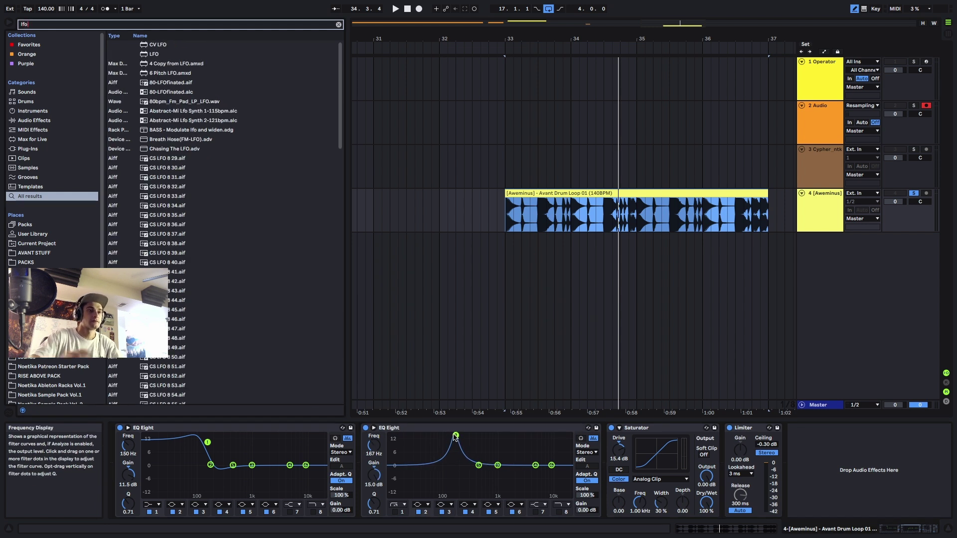
pyautogui.moveTo(145, 54)
pyautogui.mouseDown()
pyautogui.moveTo(415, 192)
pyautogui.moveTo(602, 460)
pyautogui.moveTo(612, 456)
pyautogui.mouseUp()
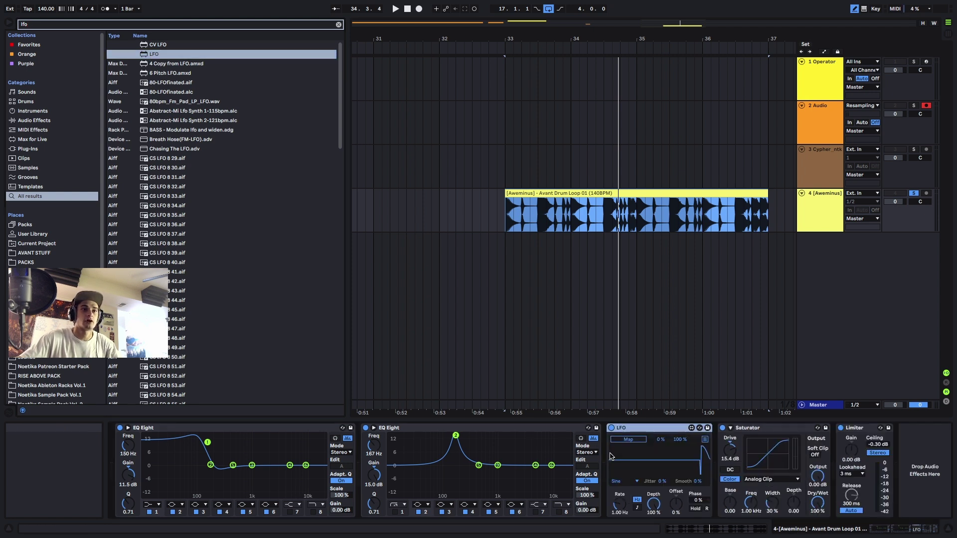
pyautogui.click(638, 441)
pyautogui.click(455, 438)
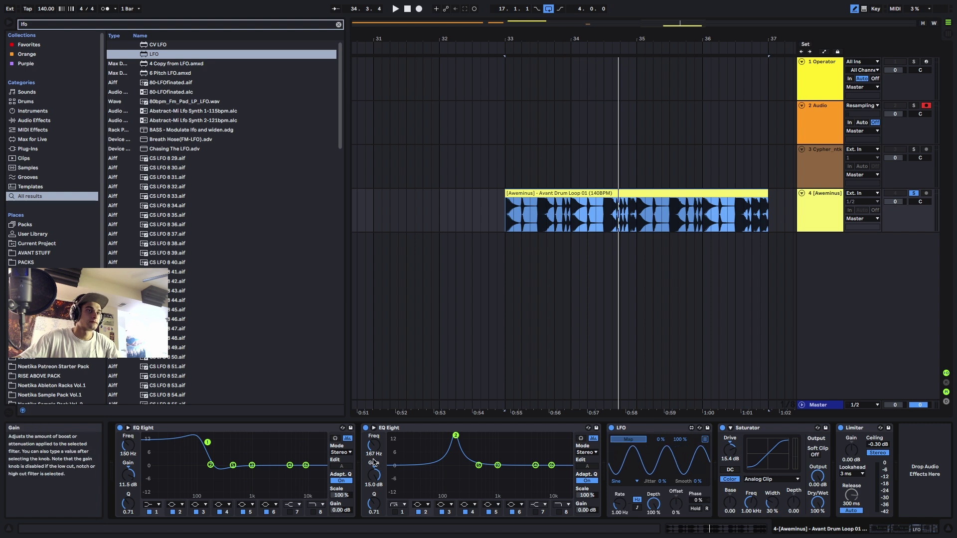
# - Audition the modulation and set the LFO to a Random waveform with 55% smoothing and a 5.14 Hz rate
pyautogui.press('space')
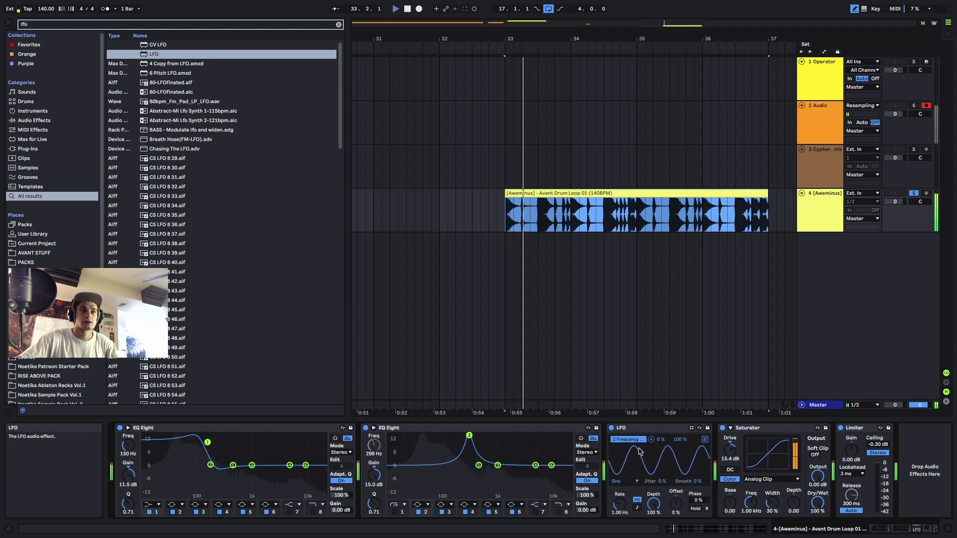
pyautogui.press('space')
pyautogui.click(622, 482)
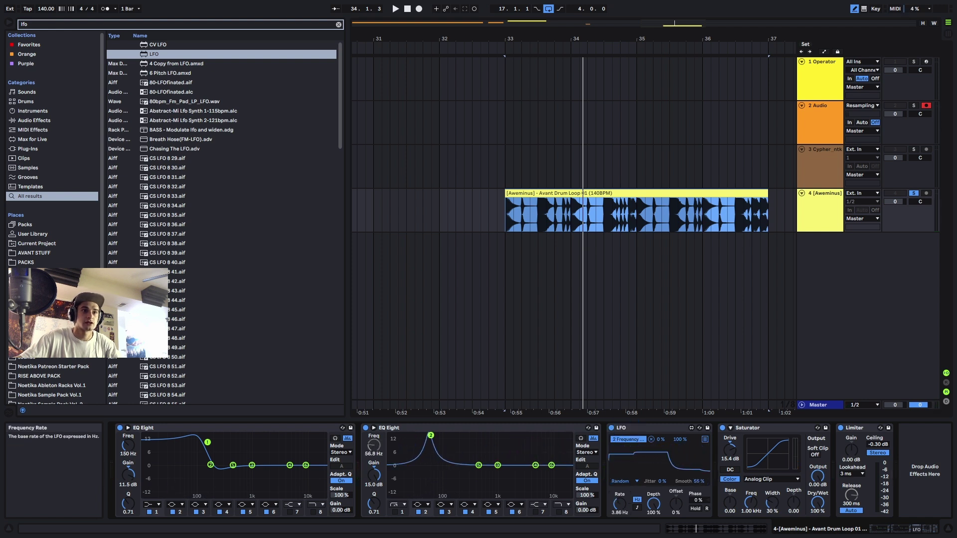
pyautogui.press('space')
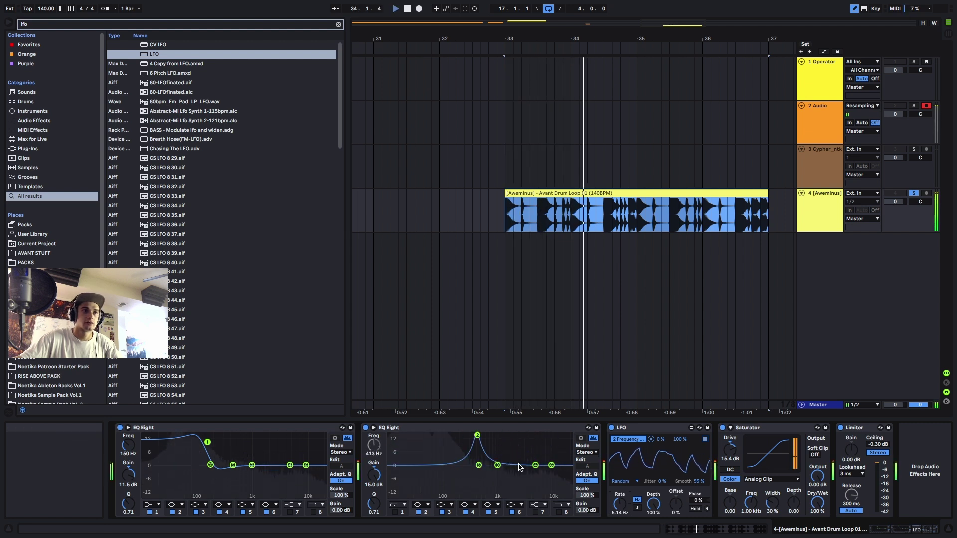
# - Cut the second EQ Eight's band 3 to -15 dB and map a second LFO to its frequency, using Random at 5.14 Hz
pyautogui.moveTo(497, 465); pyautogui.dragTo(500, 495)
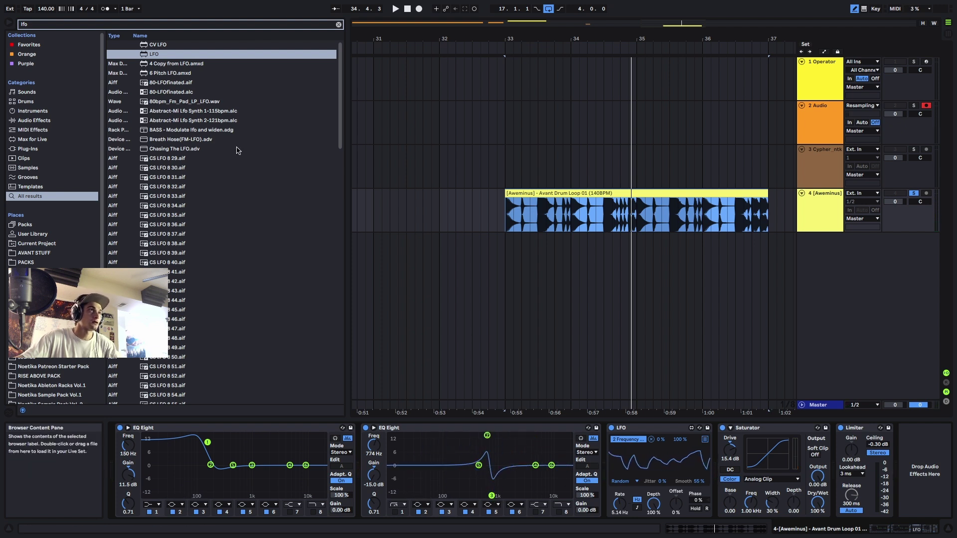
pyautogui.moveTo(153, 57); pyautogui.dragTo(714, 464)
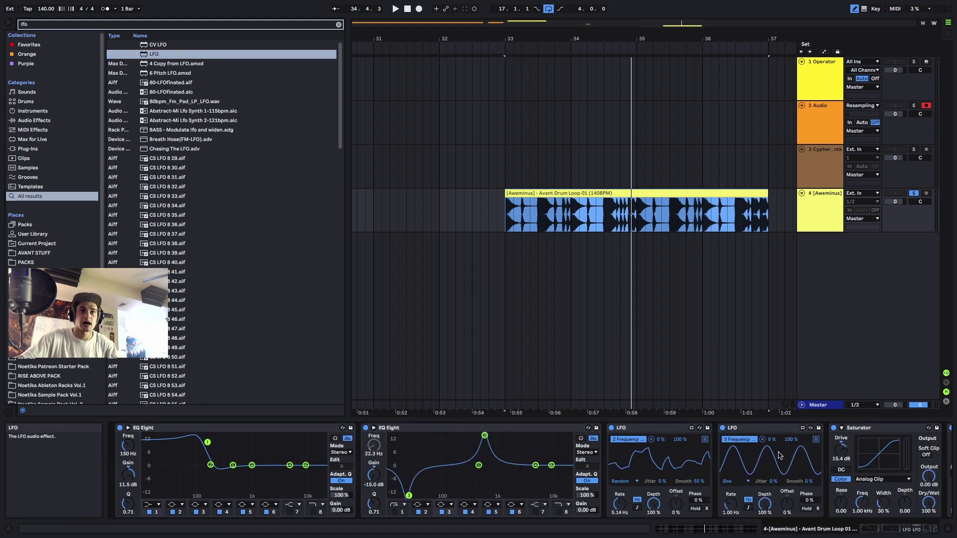
pyautogui.click(737, 481)
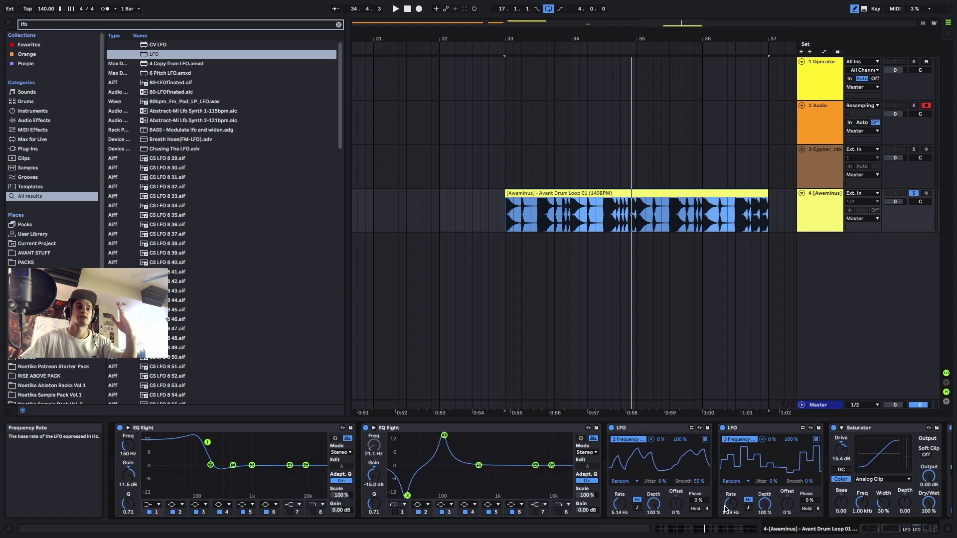
# - Play the processed drum loop, then set its clip tempo to 280 BPM and its warp mode to Texture
pyautogui.moveTo(884, 530)
pyautogui.mouseDown()
pyautogui.moveTo(896, 531)
pyautogui.moveTo(877, 535)
pyautogui.mouseUp()
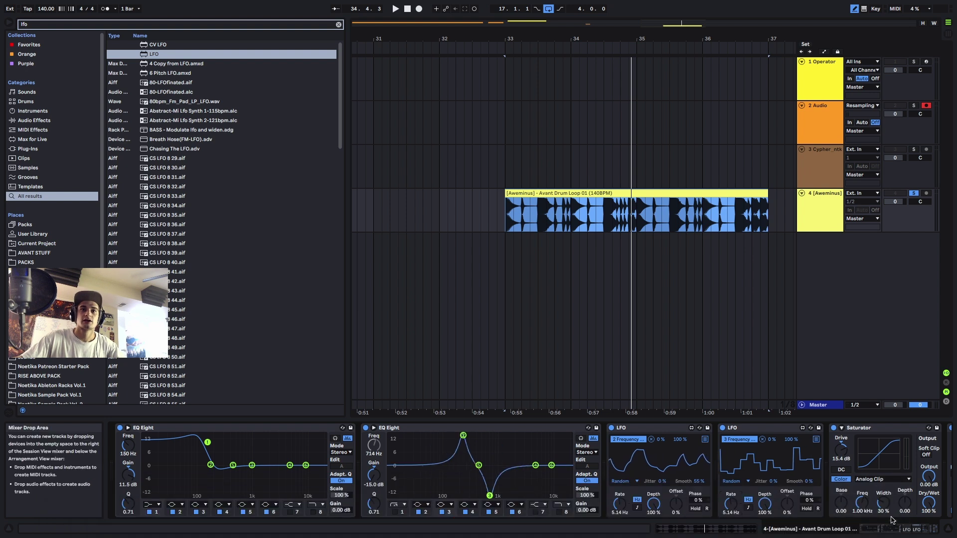
pyautogui.moveTo(895, 532); pyautogui.dragTo(902, 530)
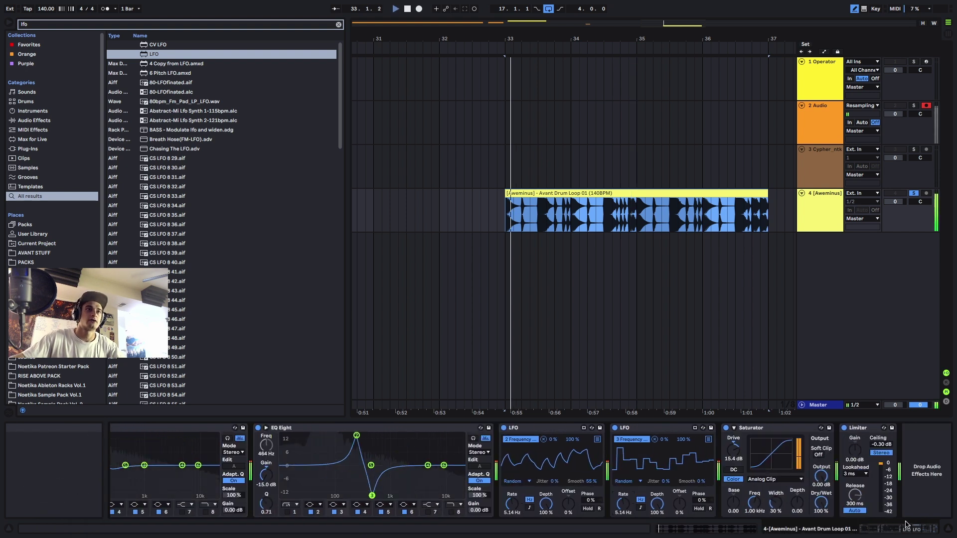
pyautogui.click(725, 532)
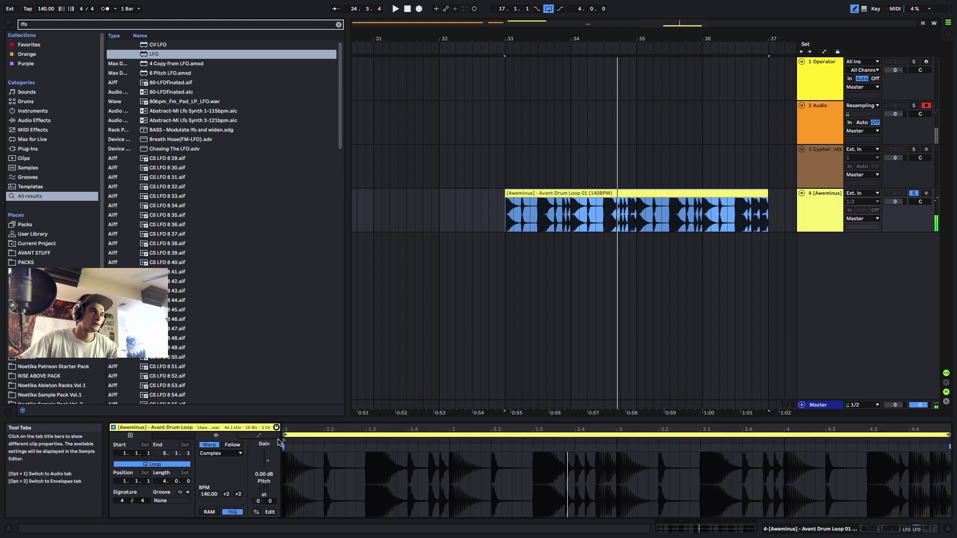
pyautogui.click(238, 494)
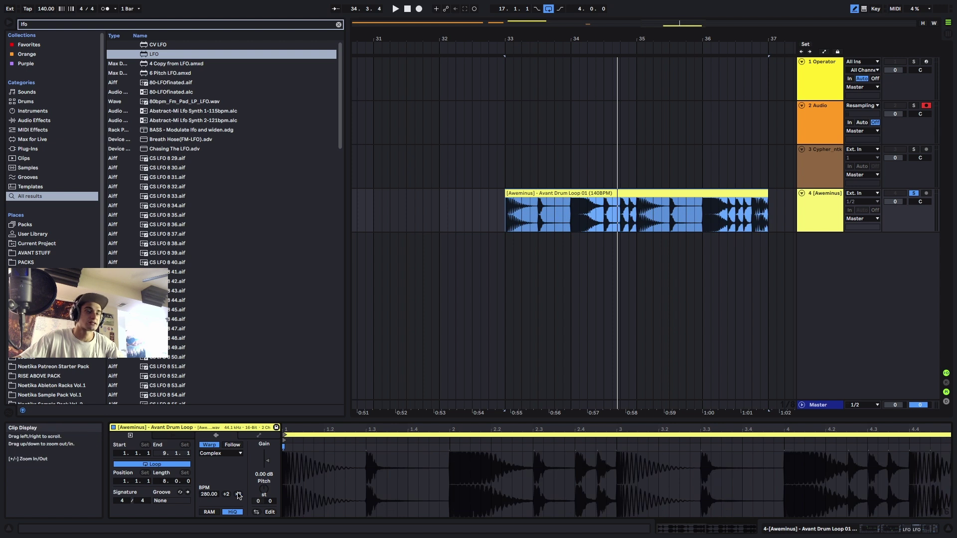
pyautogui.click(232, 454)
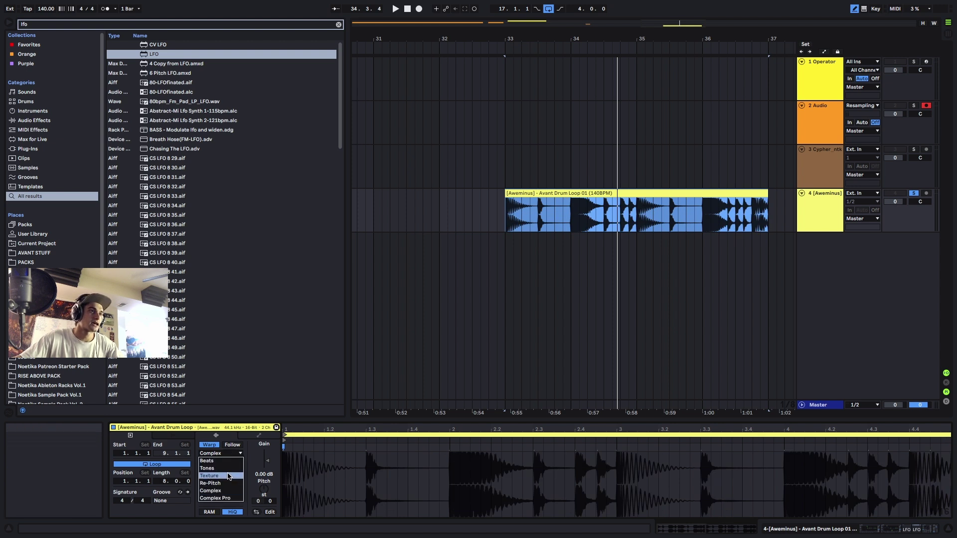
pyautogui.click(229, 476)
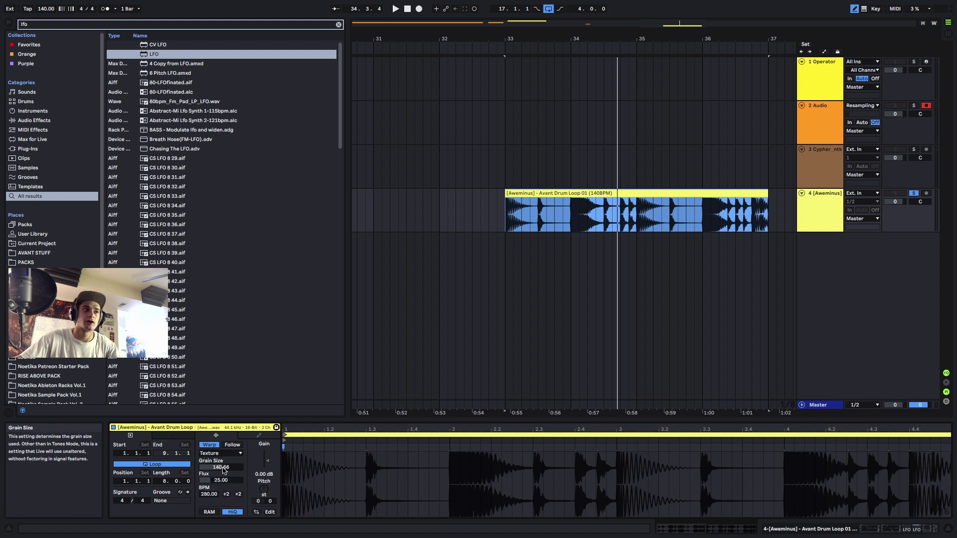
# - Play the drum loop and set its Texture warp to a grain size of 177.36 and a flux of 39.84
pyautogui.press('space')
pyautogui.moveTo(221, 467); pyautogui.dragTo(221, 478)
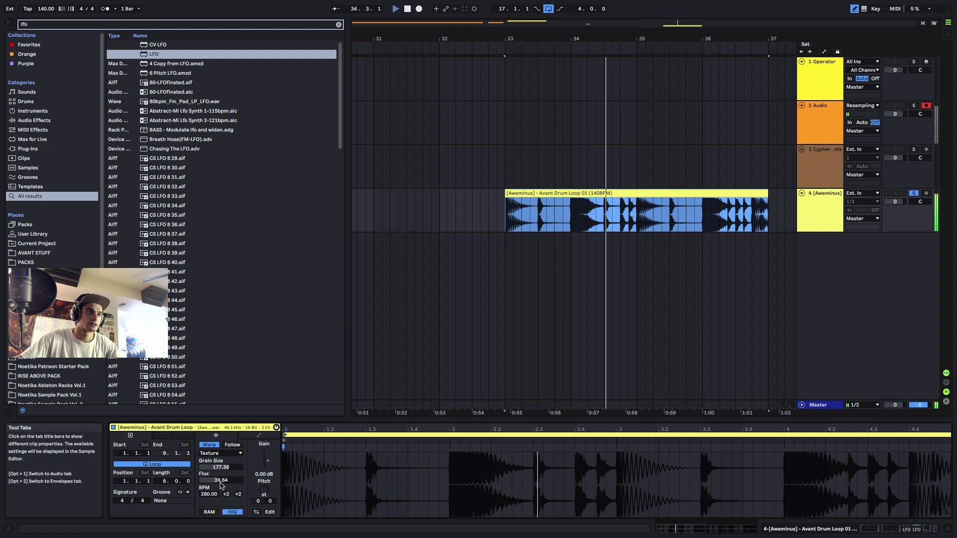
# - Add OTT between the Saturator and the Limiter, duplicate it twice for three in series, and audition the loop
pyautogui.click(934, 528)
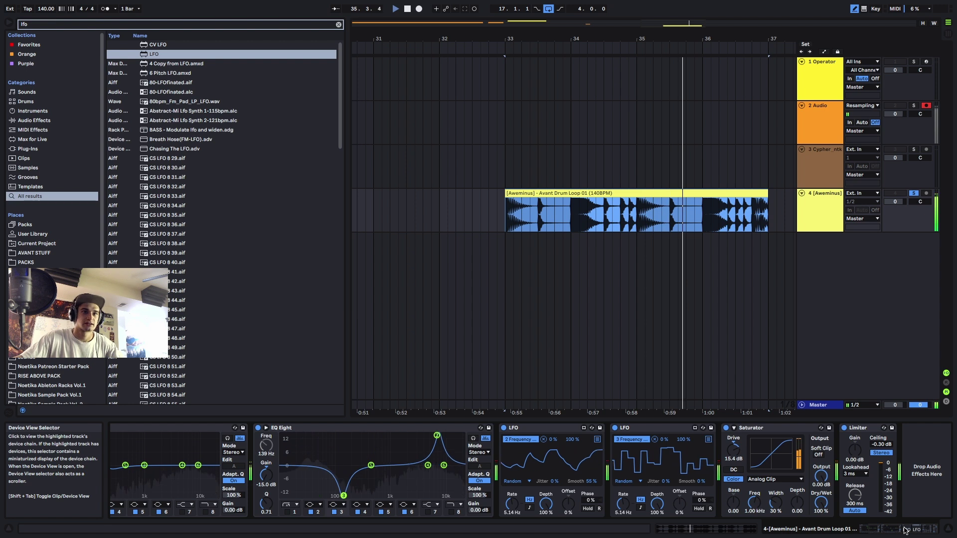
pyautogui.press('super+f')
pyautogui.write('ott')
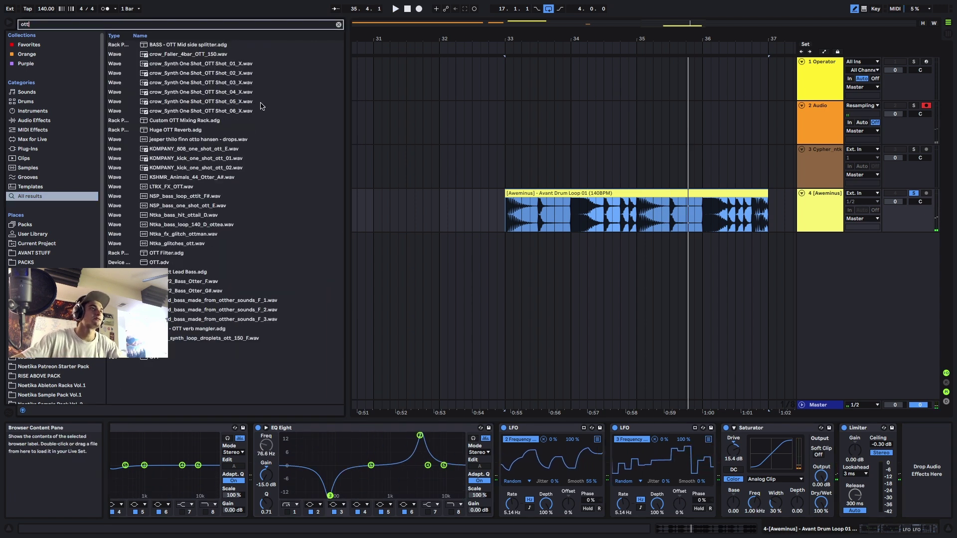
pyautogui.moveTo(159, 262); pyautogui.dragTo(841, 467)
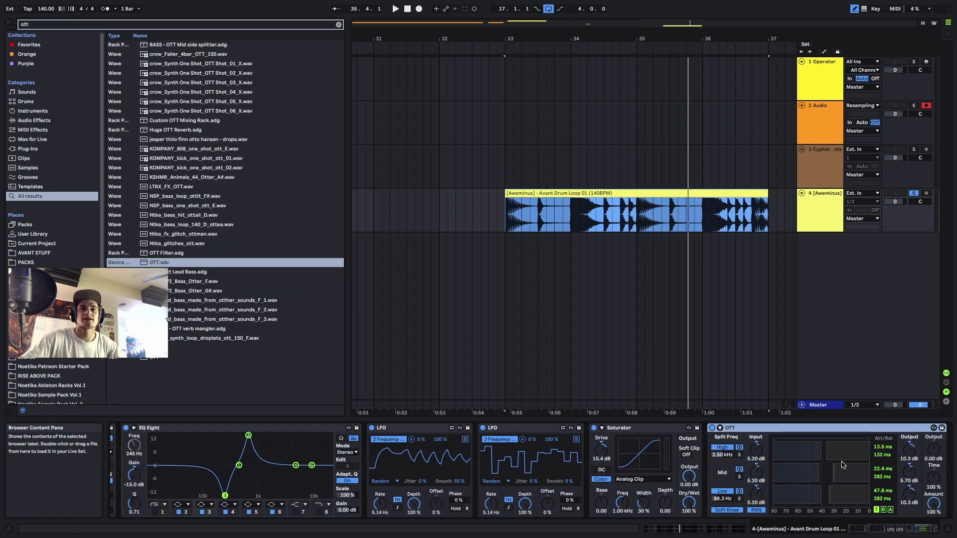
pyautogui.press('super+d')
pyautogui.press('super+d')
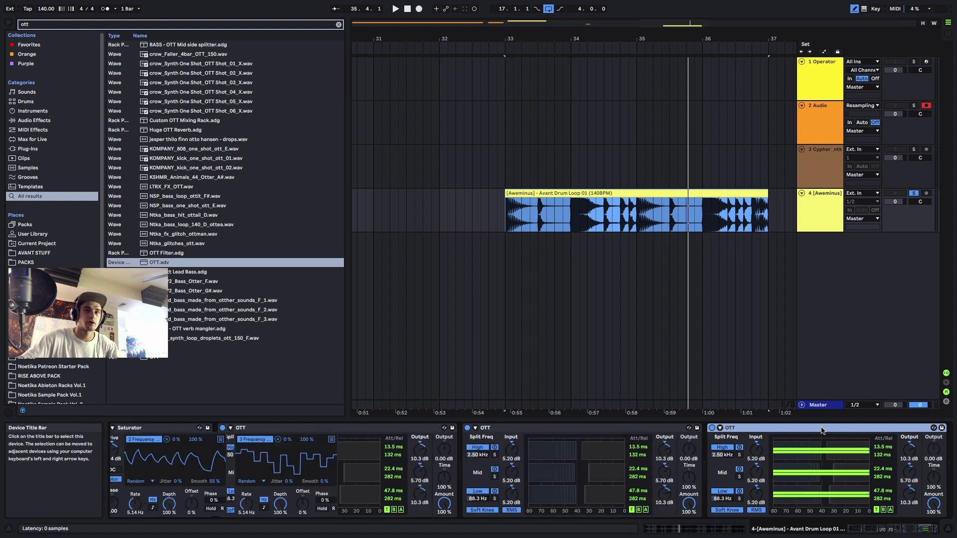
pyautogui.press('space')
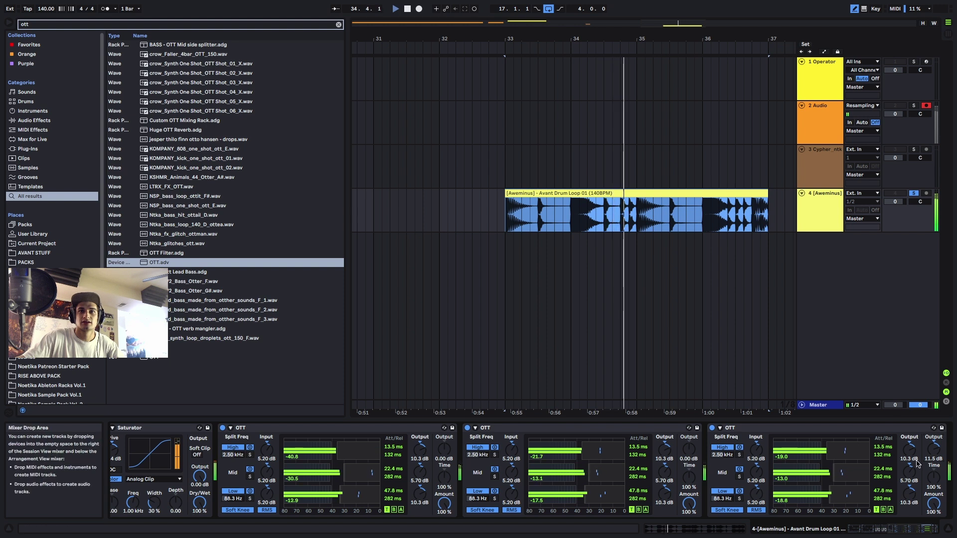
pyautogui.hscroll(-10, 848, 509)
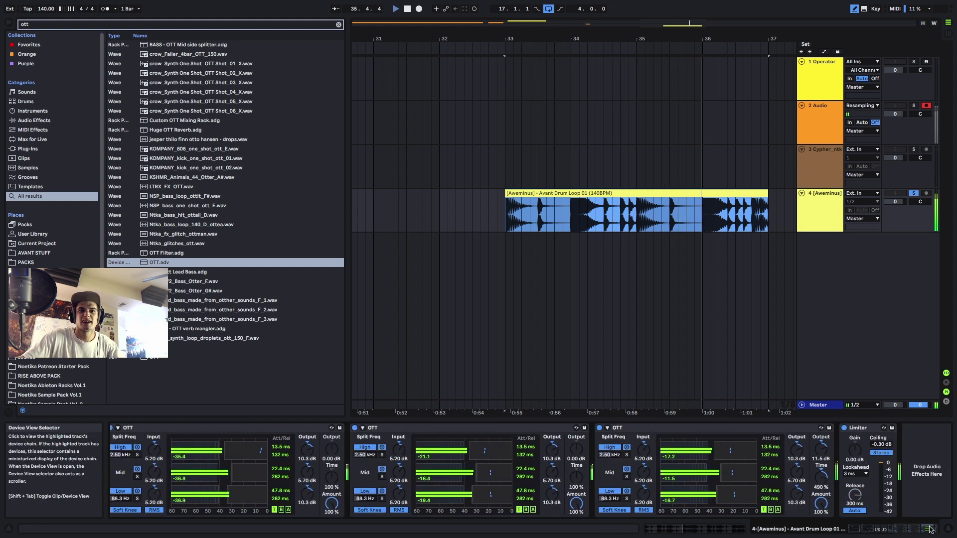
# - Move band 1 of the first EQ Eight to 599 Hz at 13.3 dB and loop playback over the drum clip
pyautogui.moveTo(207, 443)
pyautogui.mouseDown()
pyautogui.moveTo(193, 439)
pyautogui.moveTo(220, 436)
pyautogui.mouseUp()
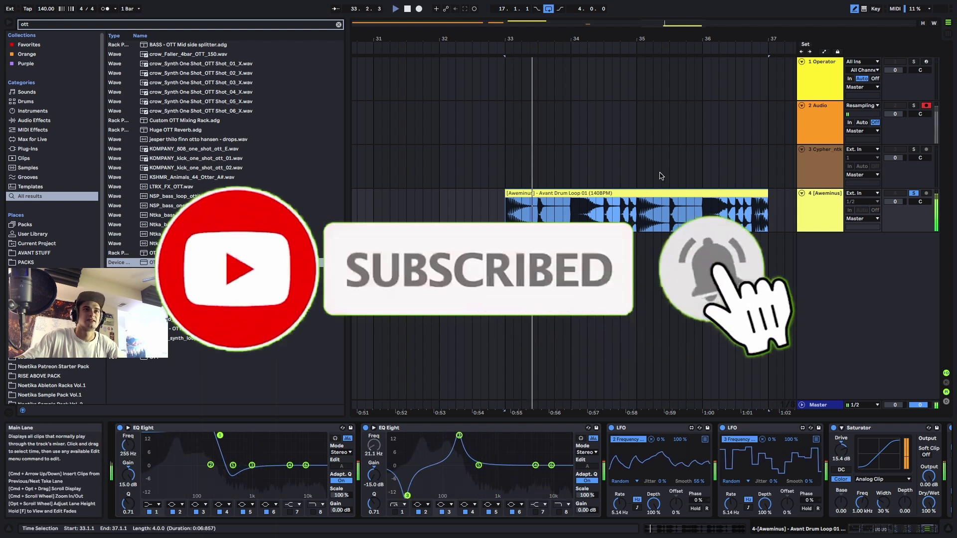
pyautogui.click(646, 195)
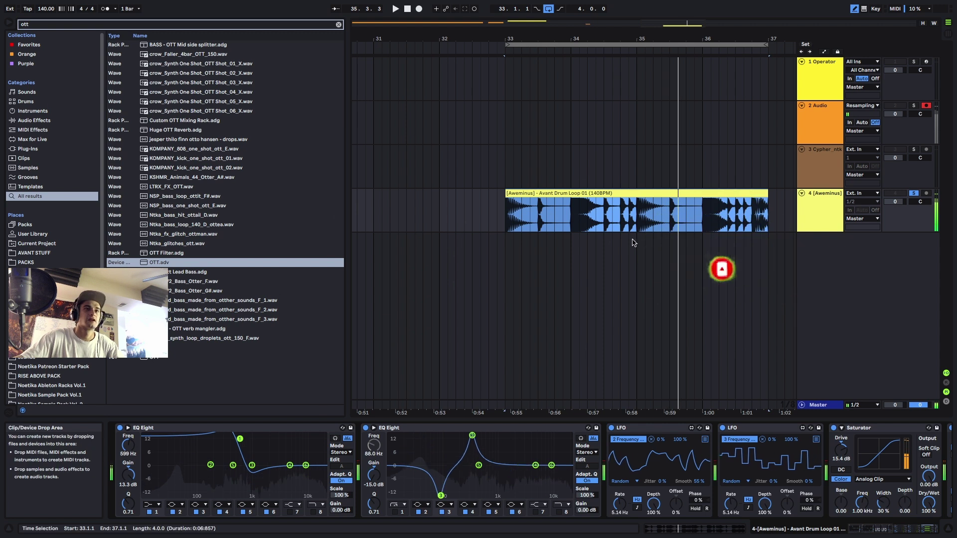
# - Search the browser for "bass loop v"
pyautogui.press('super+f')
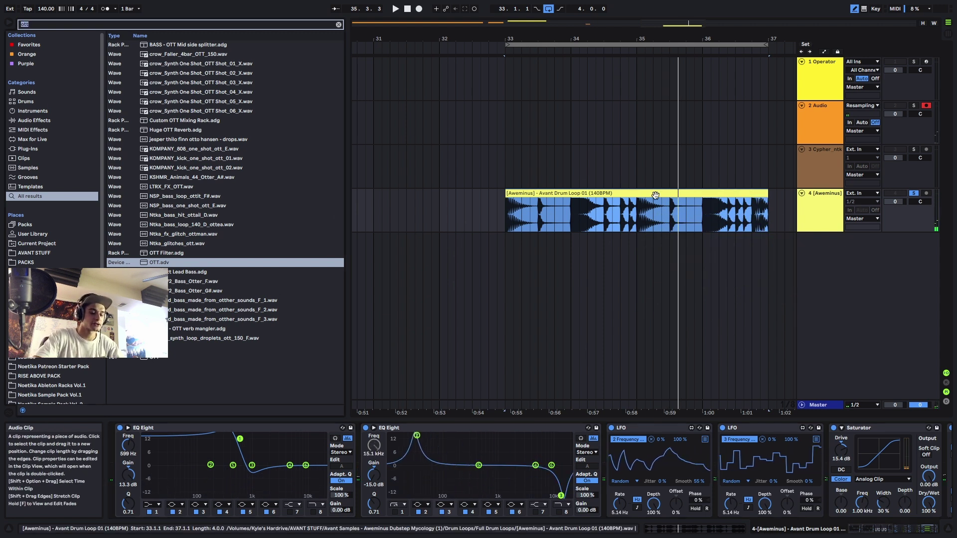
pyautogui.write('bass loo')
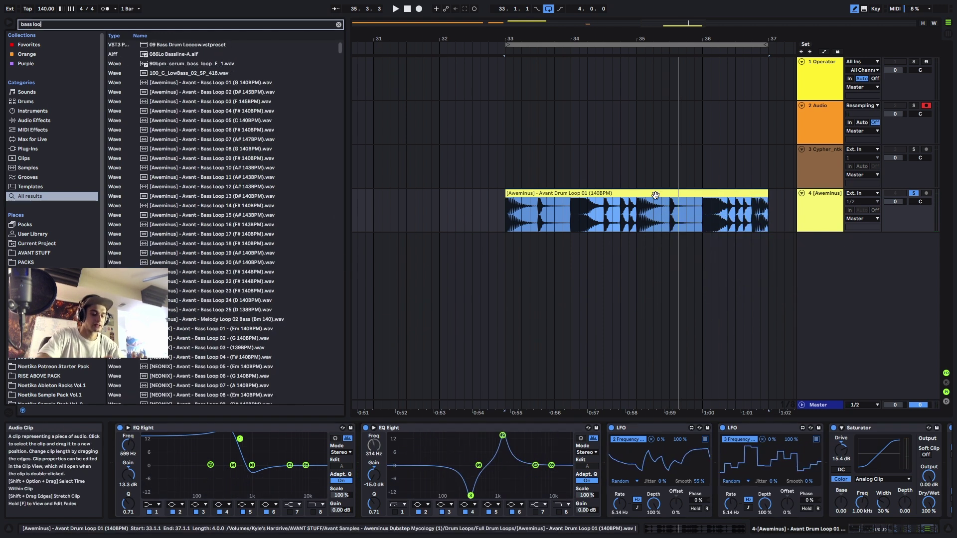
pyautogui.write('p nv')
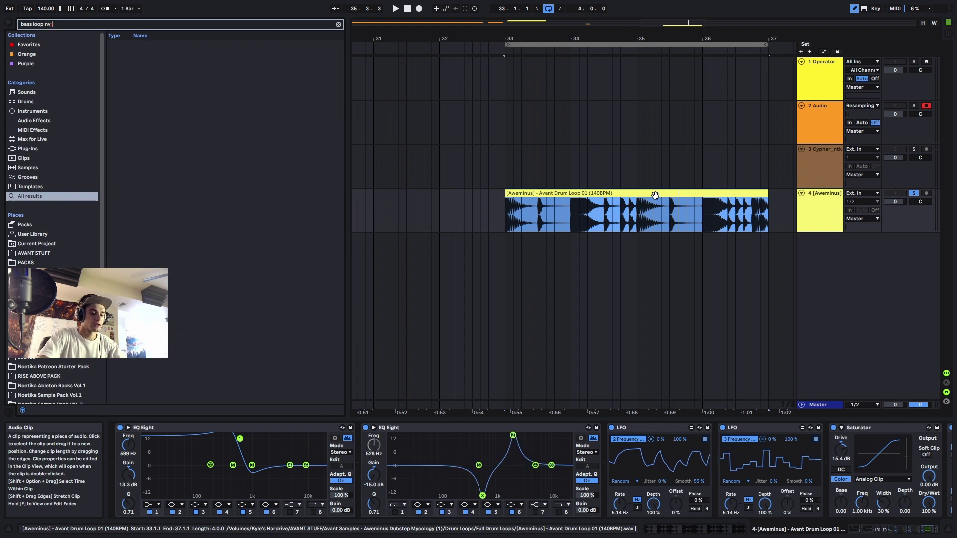
pyautogui.press('BackSpace')
pyautogui.press('BackSpace')
pyautogui.write('v')
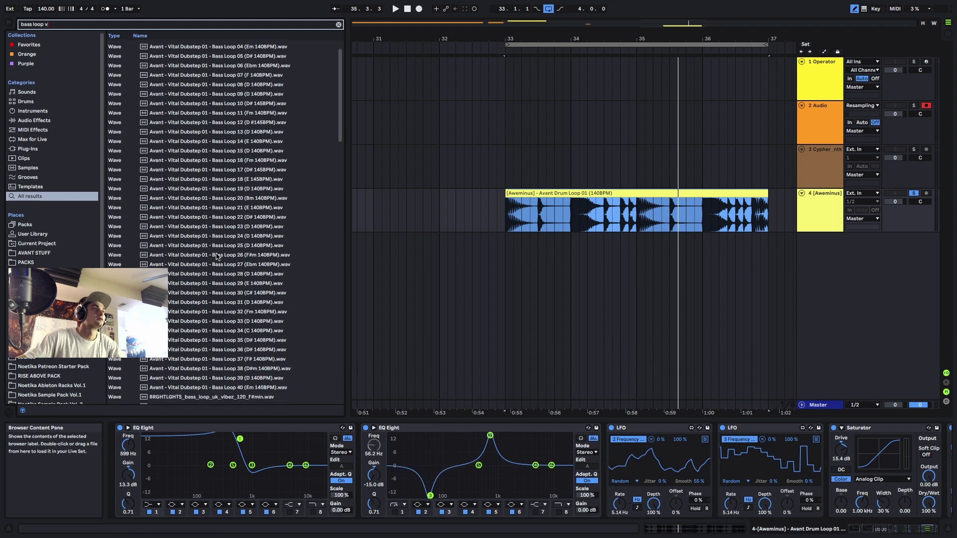
# - Preview several V_RIOT bass loops and replace the drum clip with V_RIOT_bass_loop_heavy_munch_triplets_01_150_F.wav
pyautogui.scroll(-10, 229, 249)
pyautogui.click(233, 256)
pyautogui.click(228, 265)
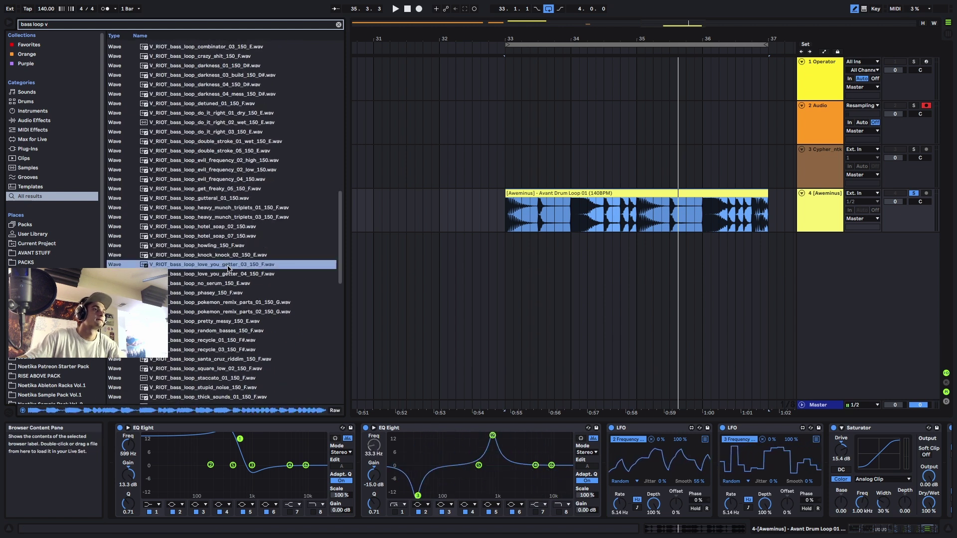
pyautogui.click(232, 208)
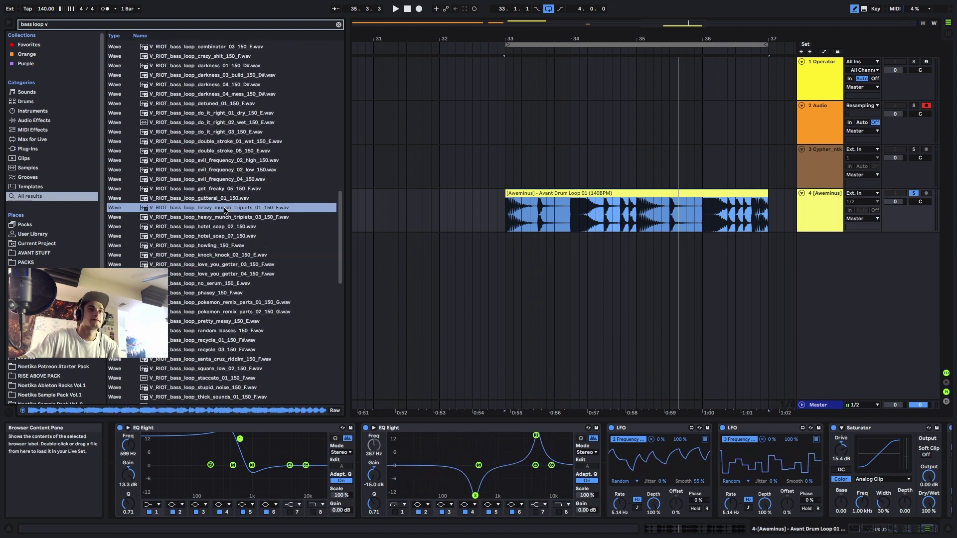
pyautogui.moveTo(225, 209); pyautogui.dragTo(532, 199)
# - Set the Saturator drive to -0.57 dB during playback and split the bass clip at 36.3.1
pyautogui.press('space')
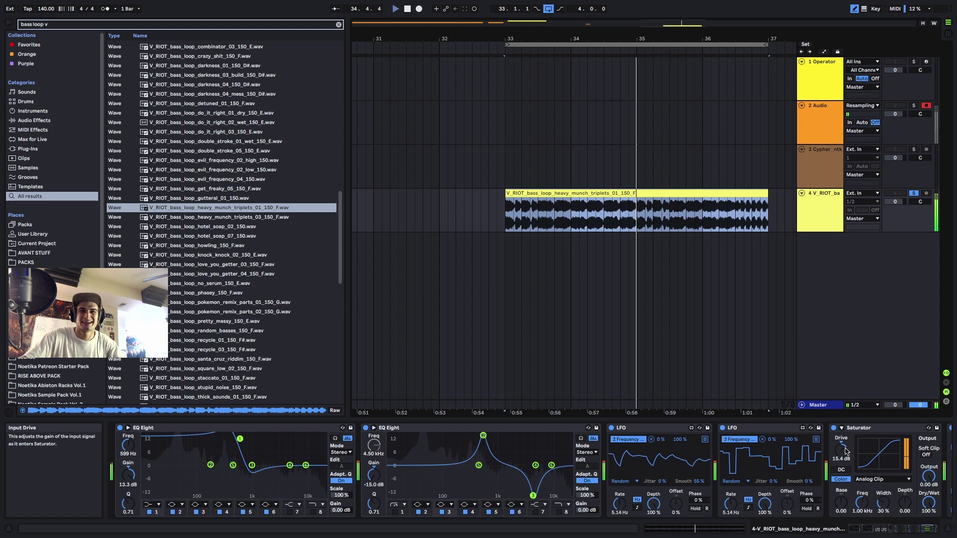
pyautogui.moveTo(845, 451); pyautogui.dragTo(844, 451)
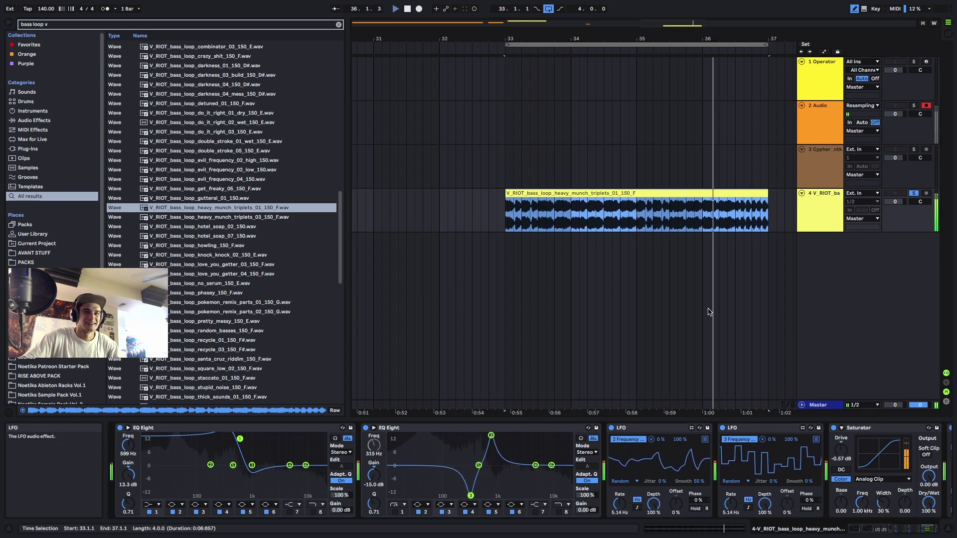
pyautogui.click(738, 214)
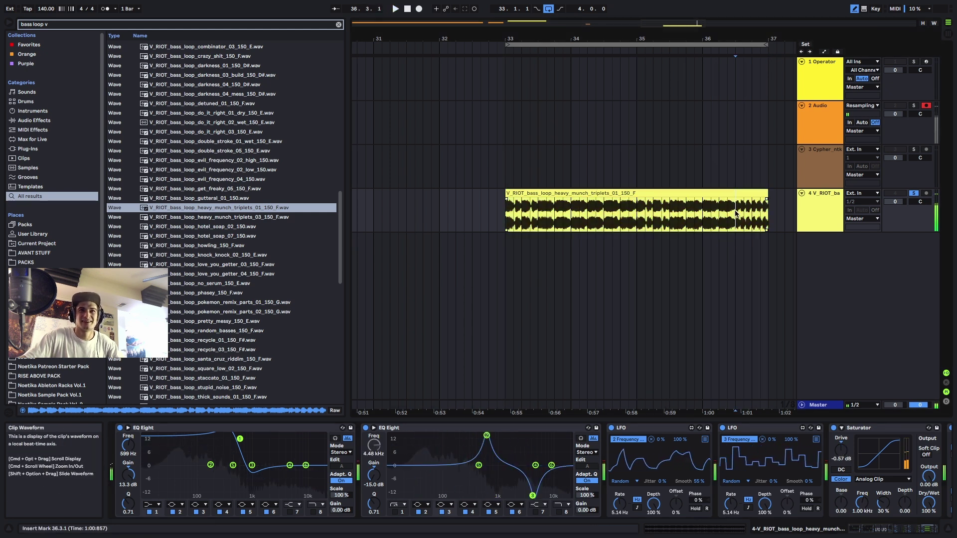
pyautogui.press('super+e')
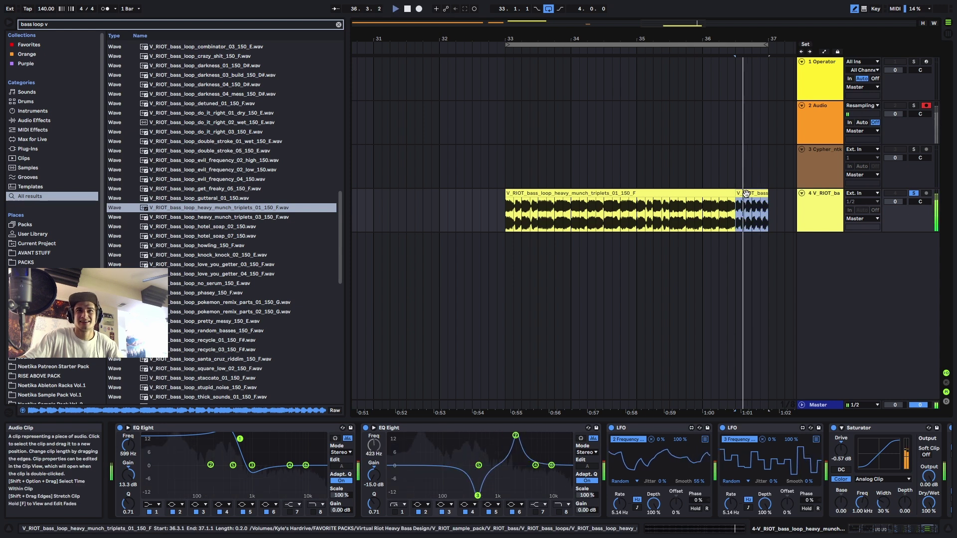
pyautogui.press('space')
# - Start recording the resampled output onto the Audio track from bar 33
pyautogui.moveTo(658, 23); pyautogui.dragTo(644, 3)
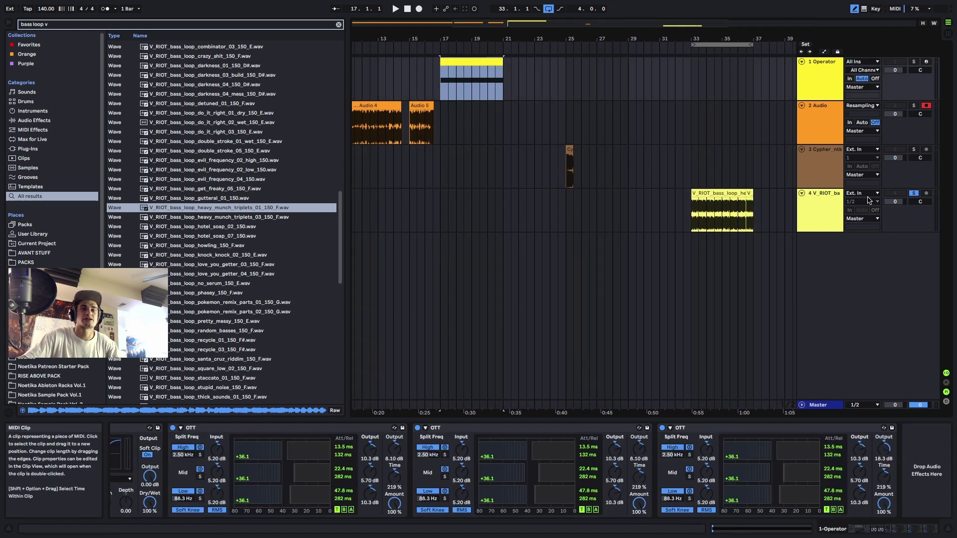
pyautogui.click(822, 219)
pyautogui.click(818, 119)
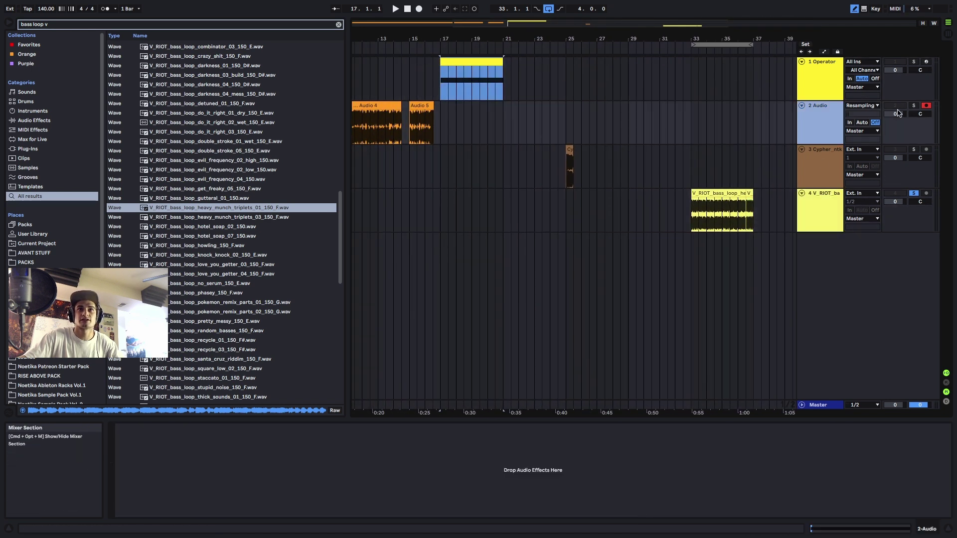
pyautogui.click(690, 132)
pyautogui.click(419, 8)
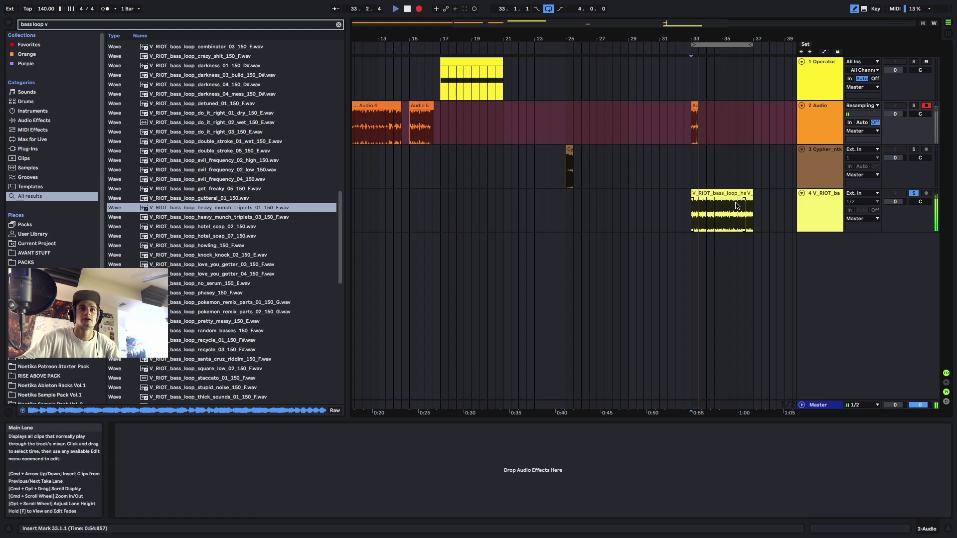
# - Open the longer bass clip's properties and sweep its transposition while recording, ending at +15 semitones
pyautogui.click(721, 214)
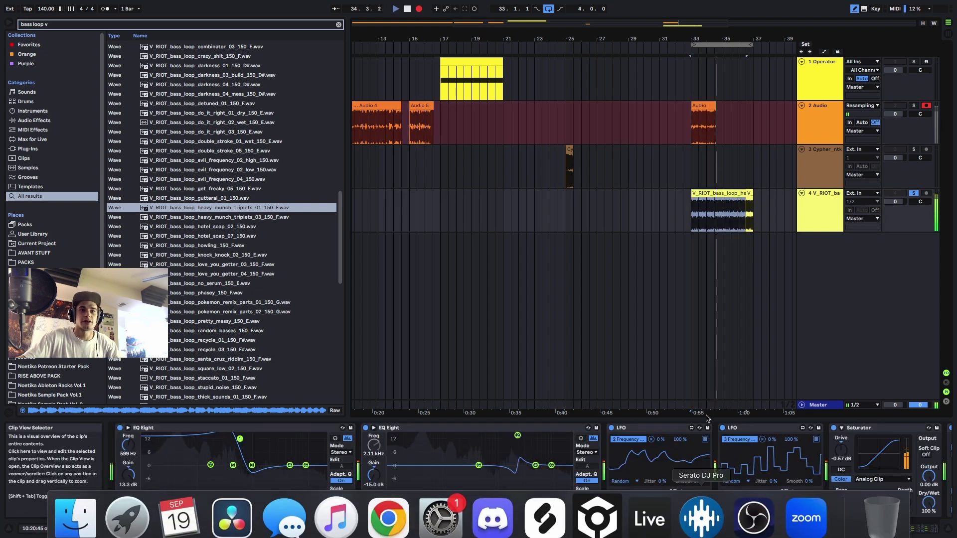
pyautogui.click(701, 529)
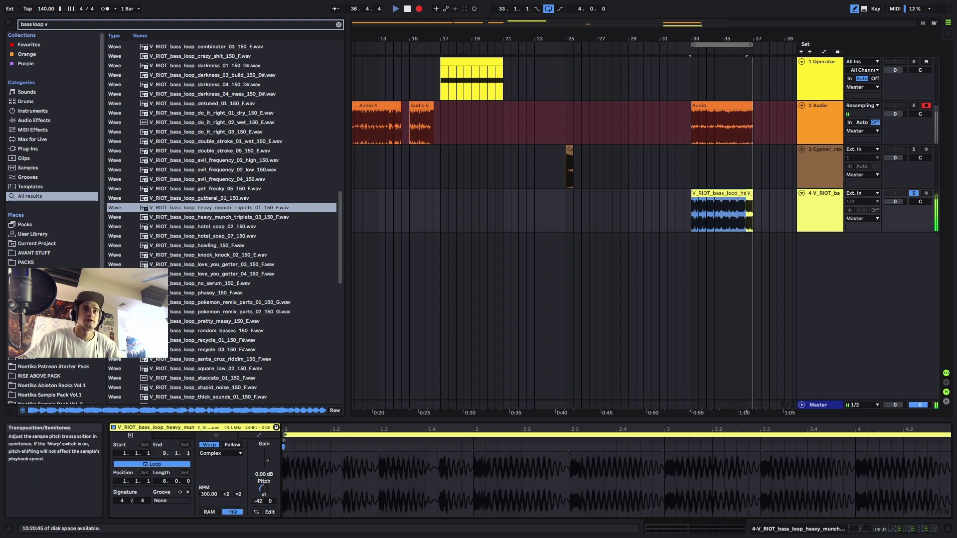
pyautogui.moveTo(262, 490)
pyautogui.mouseDown()
pyautogui.moveTo(262, 443)
pyautogui.moveTo(263, 475)
pyautogui.mouseUp()
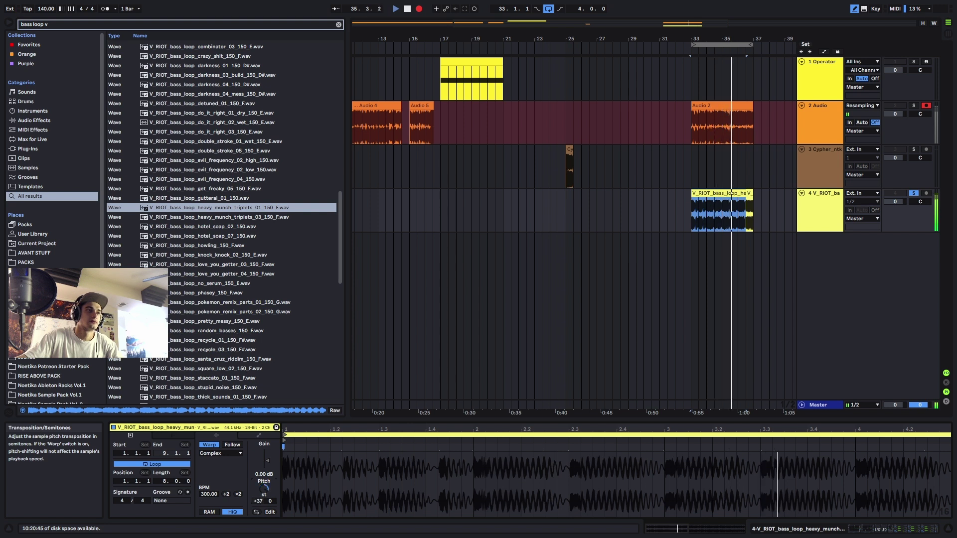
# - Change the clip's warp mode to Texture with grain size 16.27 and flux 85.16, and stop recording
pyautogui.click(221, 454)
pyautogui.click(220, 473)
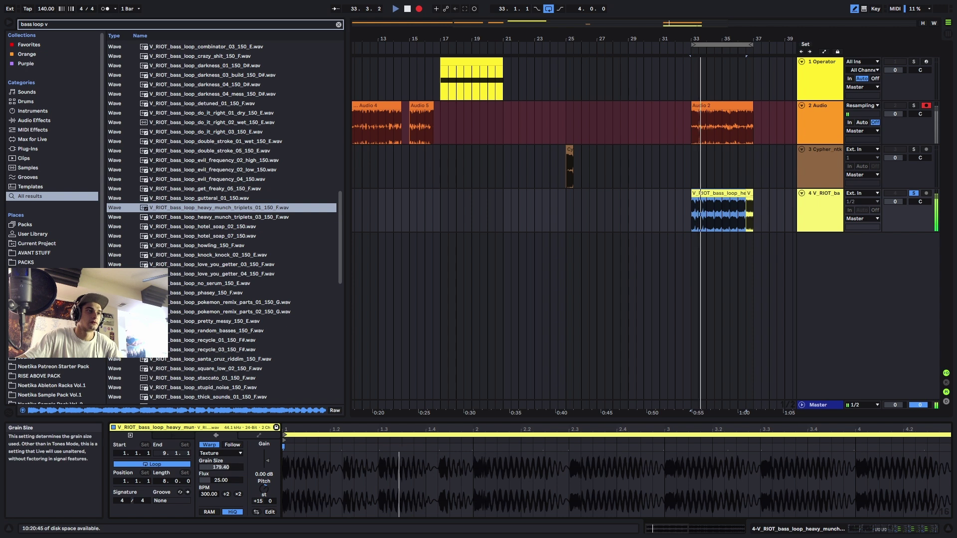
pyautogui.moveTo(220, 481)
pyautogui.mouseDown()
pyautogui.moveTo(221, 464)
pyautogui.moveTo(220, 478)
pyautogui.mouseUp()
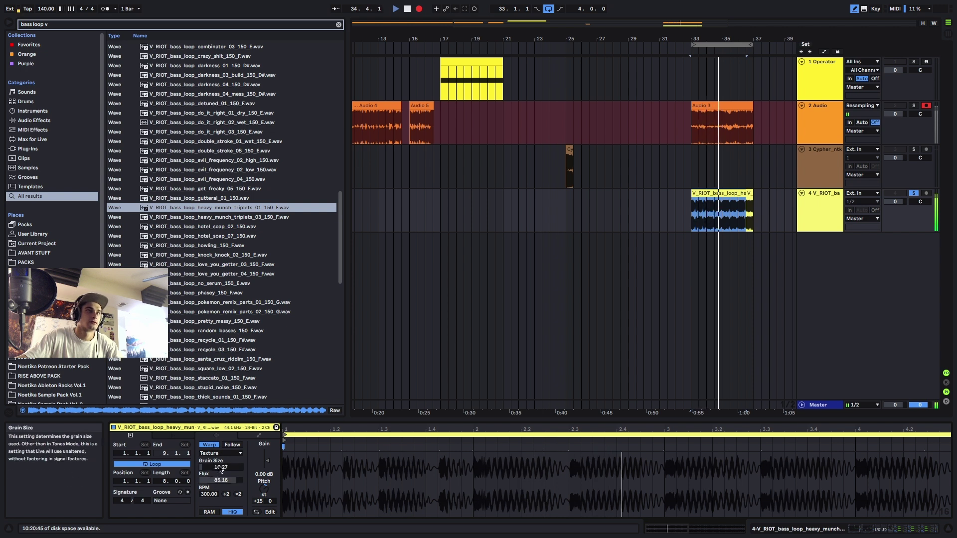
pyautogui.press('space')
# - Move the longer bass clip to bar 41 on a new audio track and solo that track
pyautogui.press('-')
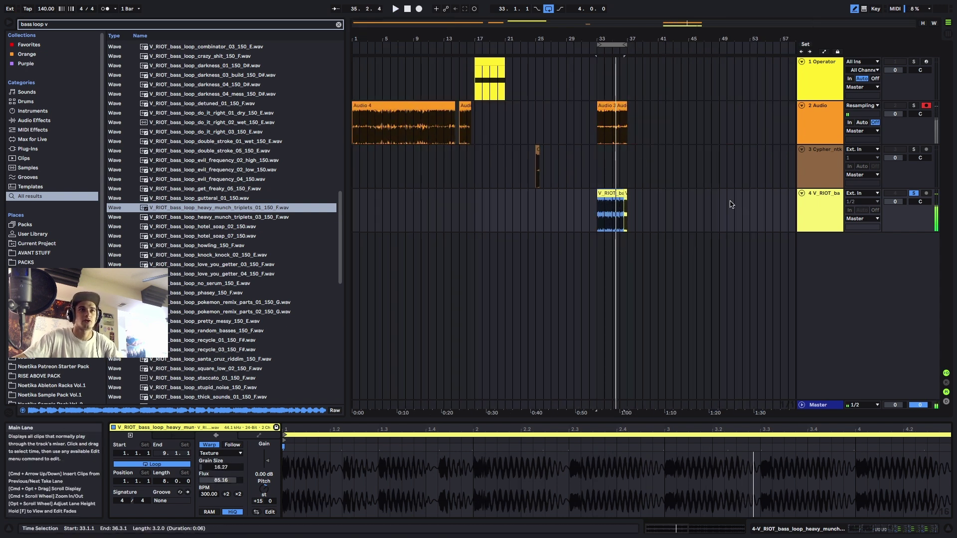
pyautogui.click(734, 205)
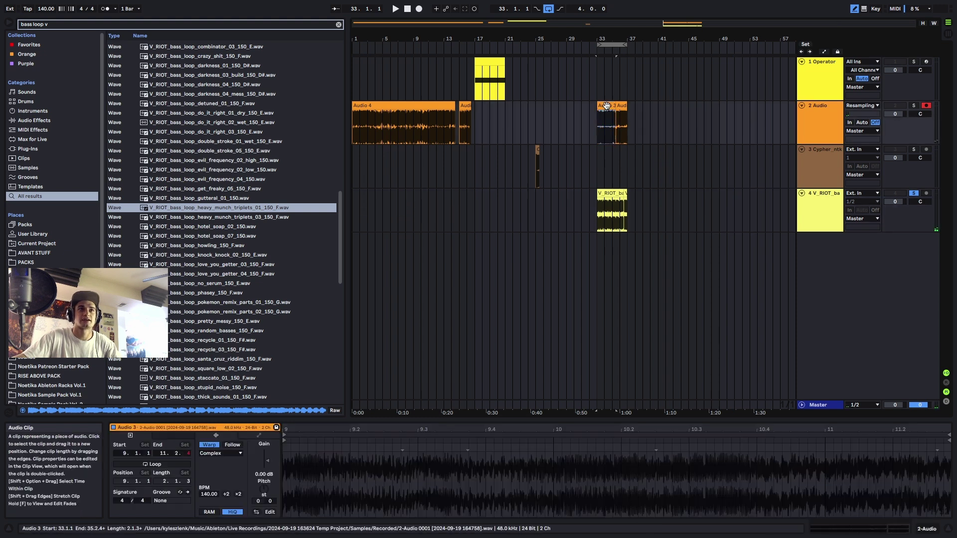
pyautogui.click(669, 219)
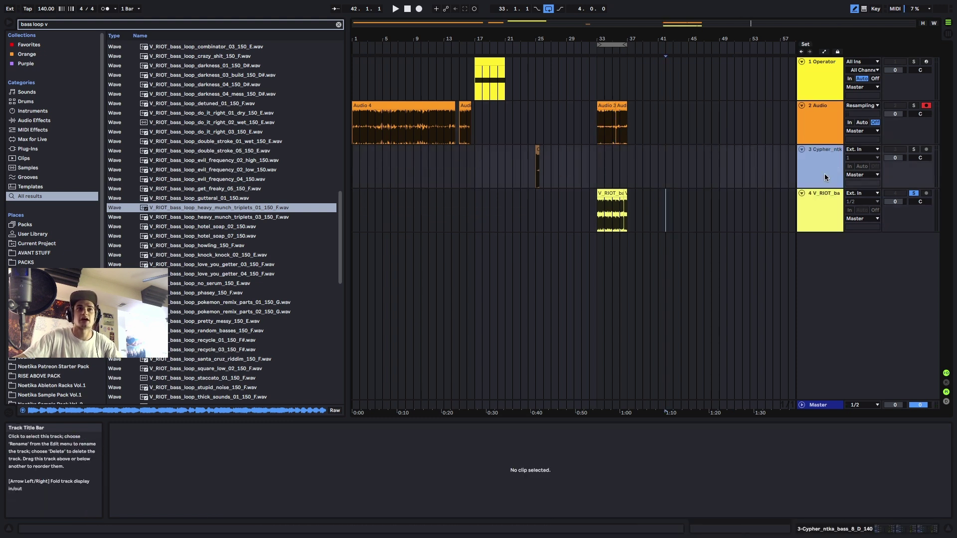
pyautogui.click(611, 193)
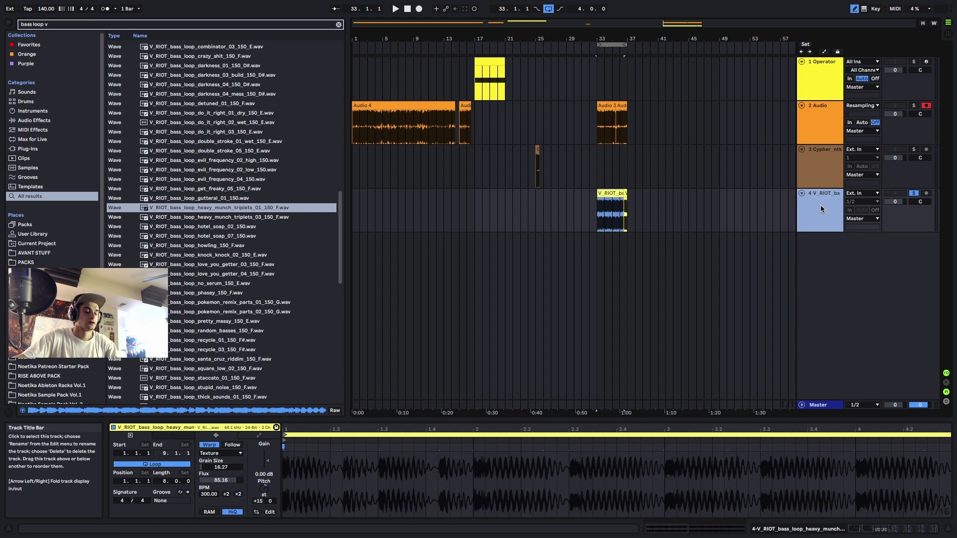
pyautogui.press('super+t')
pyautogui.moveTo(607, 193); pyautogui.dragTo(647, 246)
pyautogui.scroll(5, 676, 251)
pyautogui.click(915, 237)
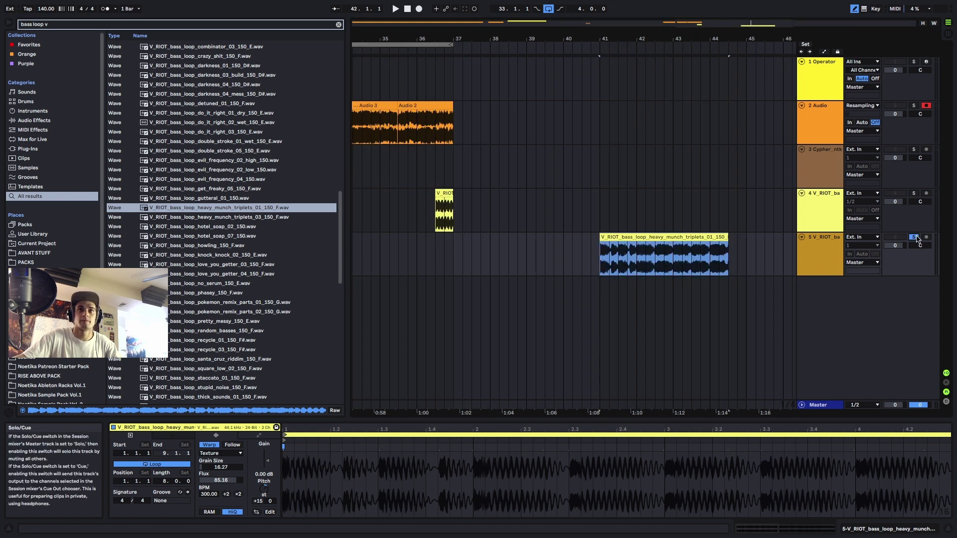
# - Play the moved bass clip, turn off its warping, and extend its end to 41.4.4
pyautogui.press('space')
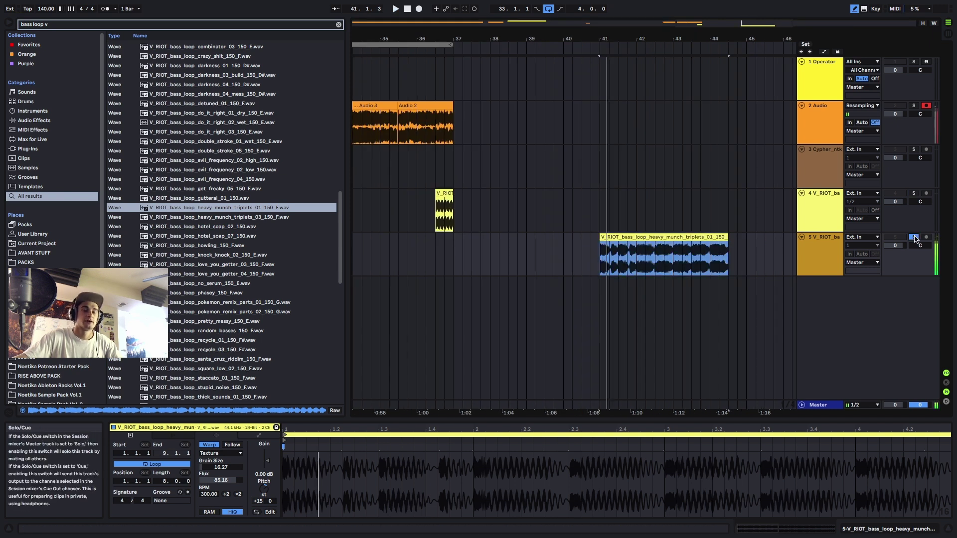
pyautogui.click(212, 447)
pyautogui.press('space')
pyautogui.click(619, 238)
pyautogui.scroll(5, 619, 240)
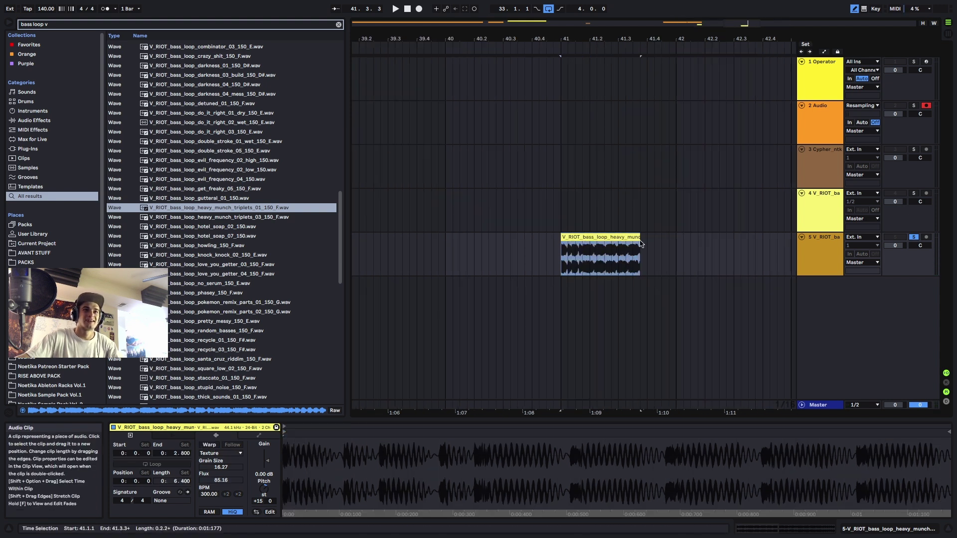
pyautogui.moveTo(641, 243); pyautogui.dragTo(676, 243)
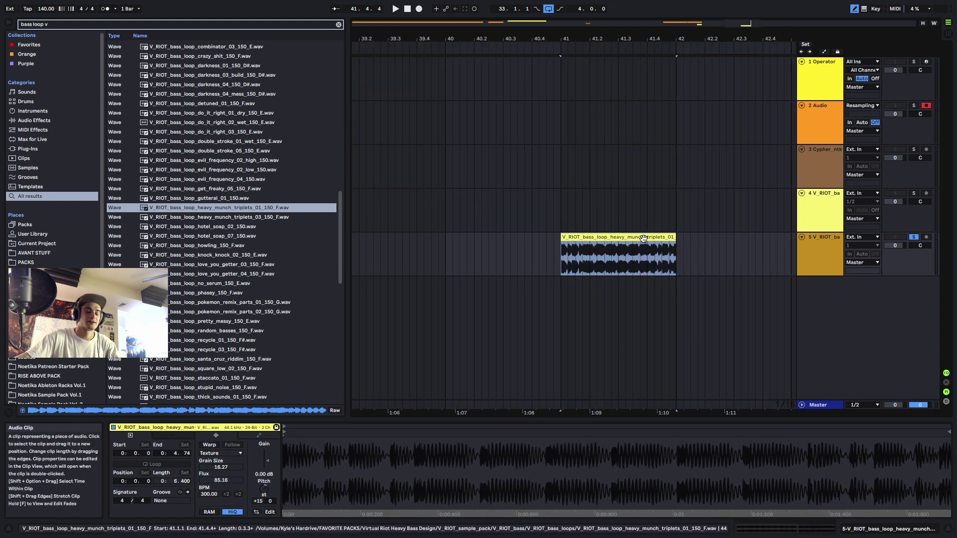
# - Search the browser for "glitch vst" and load the Glitch plug-in onto the heavy munch triplets bass track
pyautogui.write('glitch')
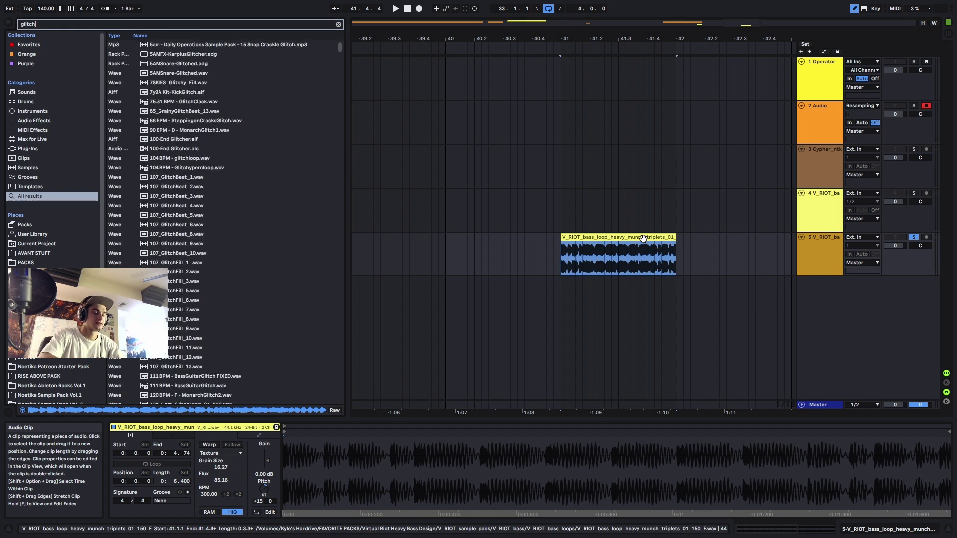
pyautogui.write(' vst')
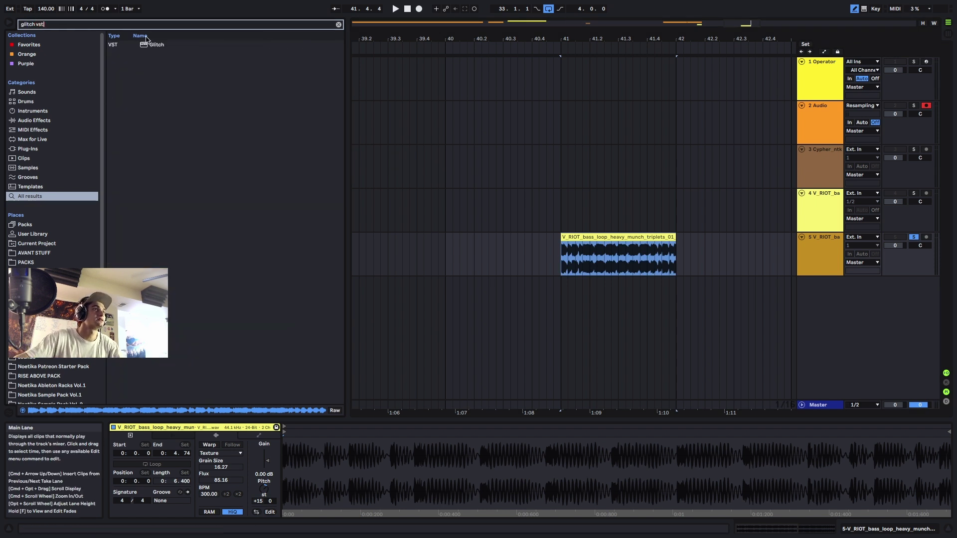
pyautogui.click(168, 45)
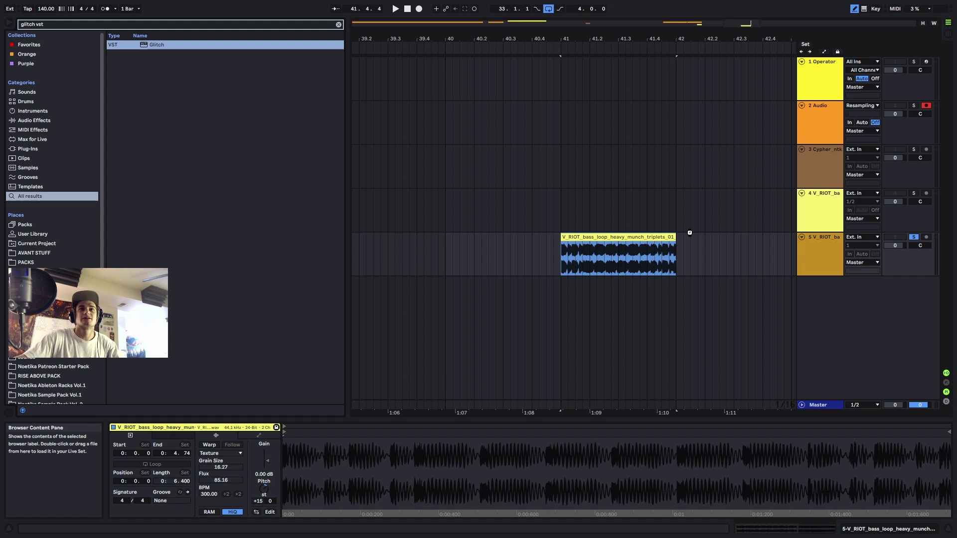
pyautogui.moveTo(689, 232); pyautogui.dragTo(708, 235)
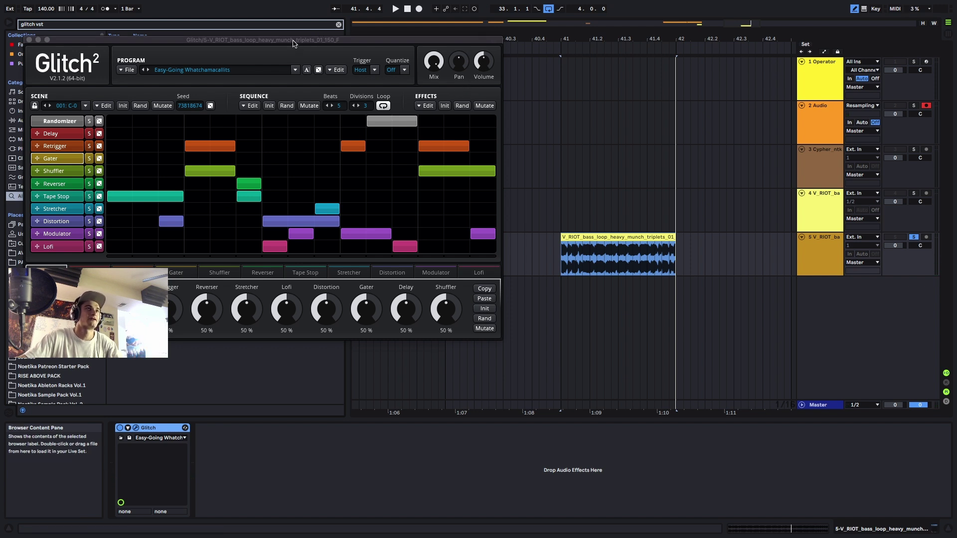
pyautogui.moveTo(292, 43); pyautogui.dragTo(450, 81)
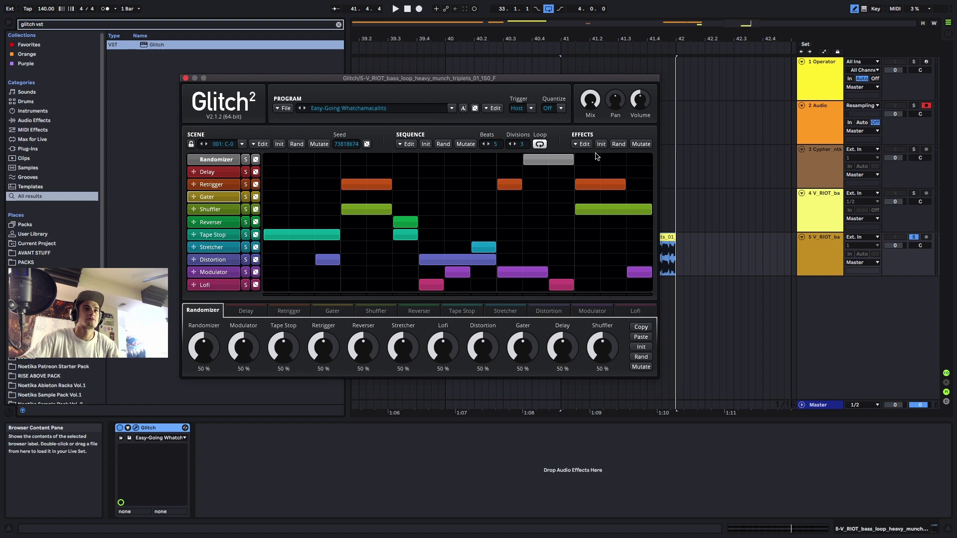
# - Loop playback over the bass clip and randomize Glitch's sequence and scene twice each
pyautogui.click(444, 145)
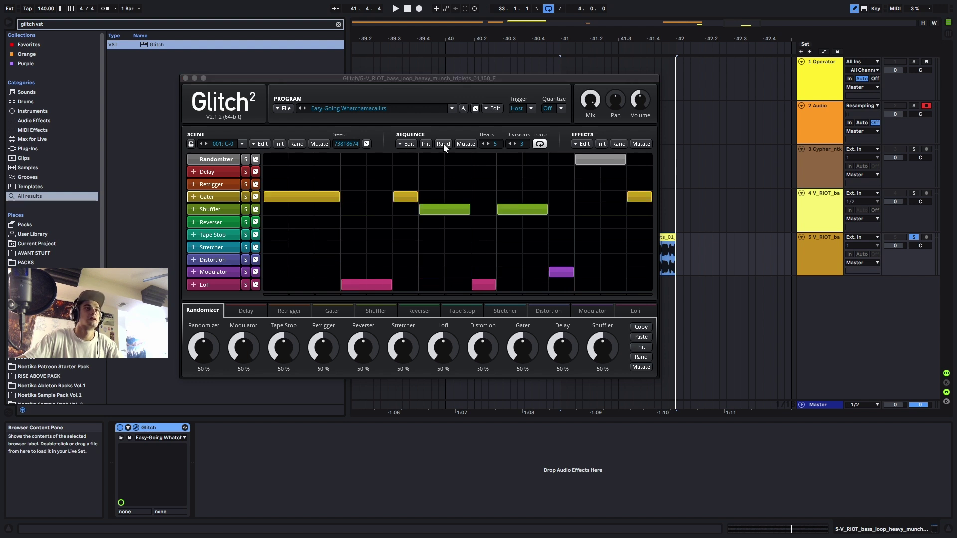
pyautogui.click(297, 145)
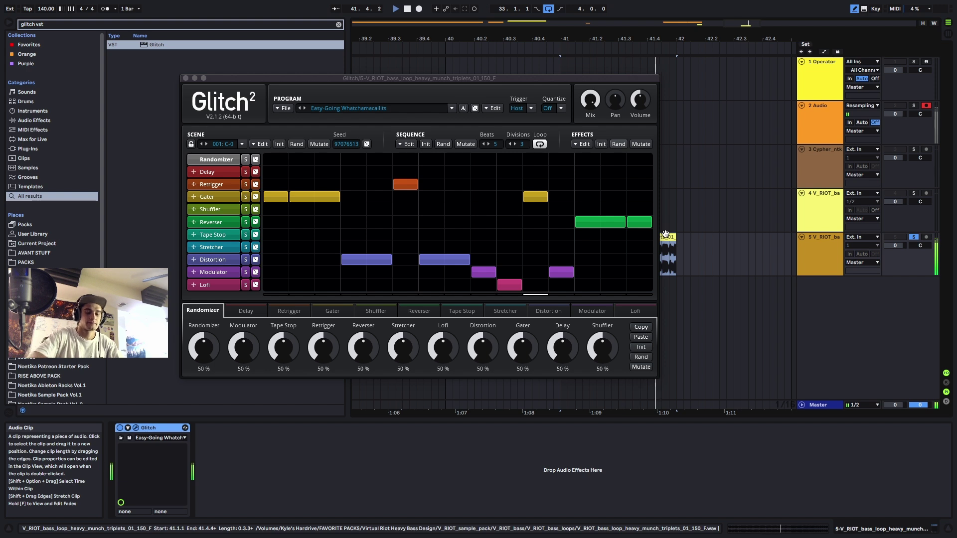
pyautogui.press('super+l')
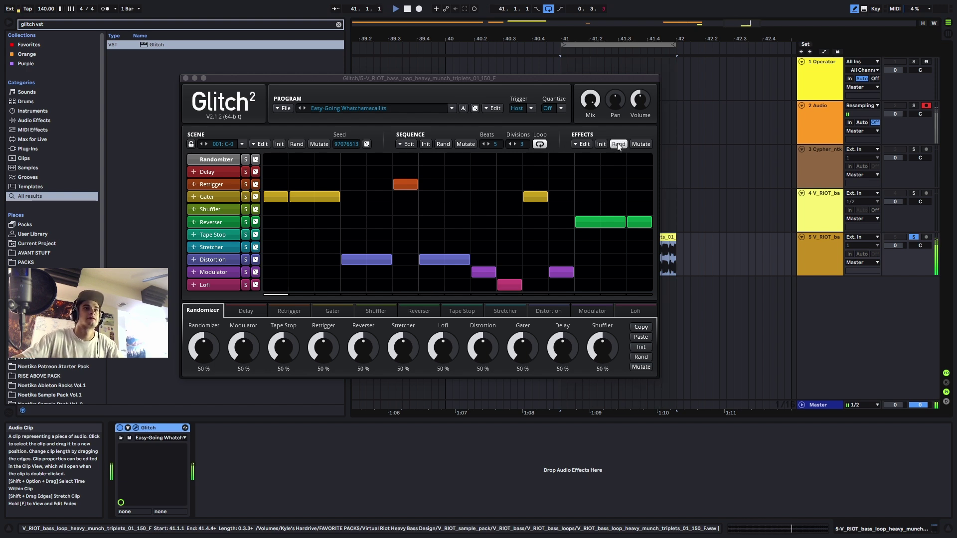
pyautogui.click(444, 144)
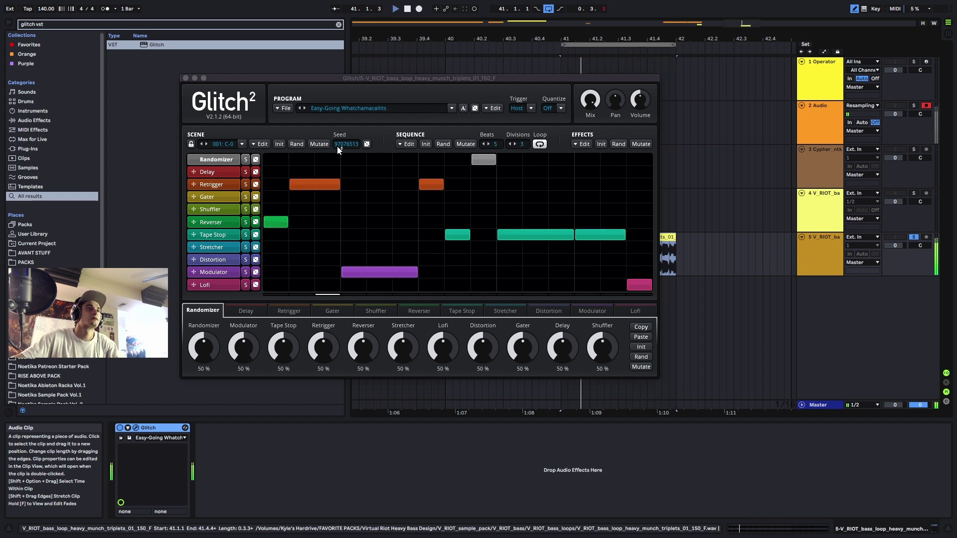
pyautogui.click(296, 145)
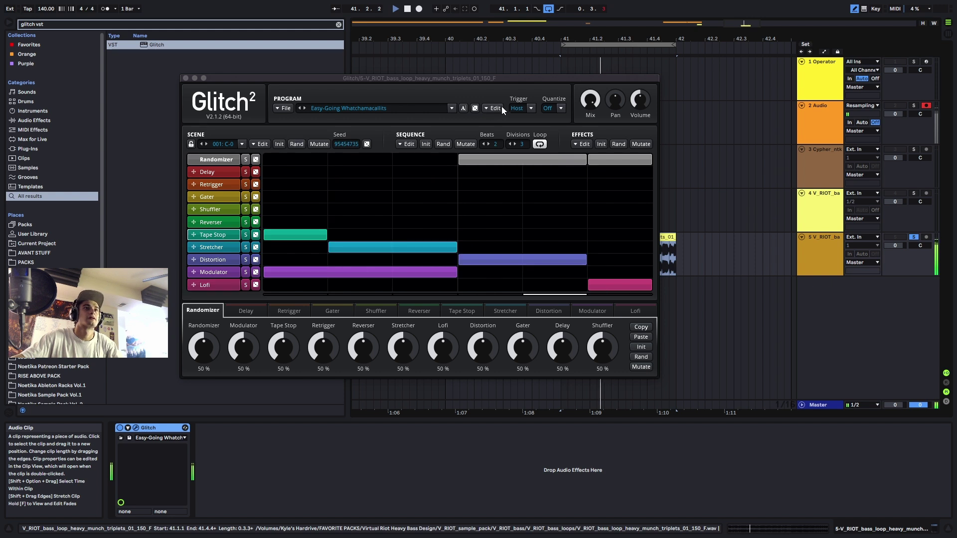
# - Audition Glitch's Misty Formulas program, load Hysterically Adorable Wizard, and close the plug-in window
pyautogui.click(441, 106)
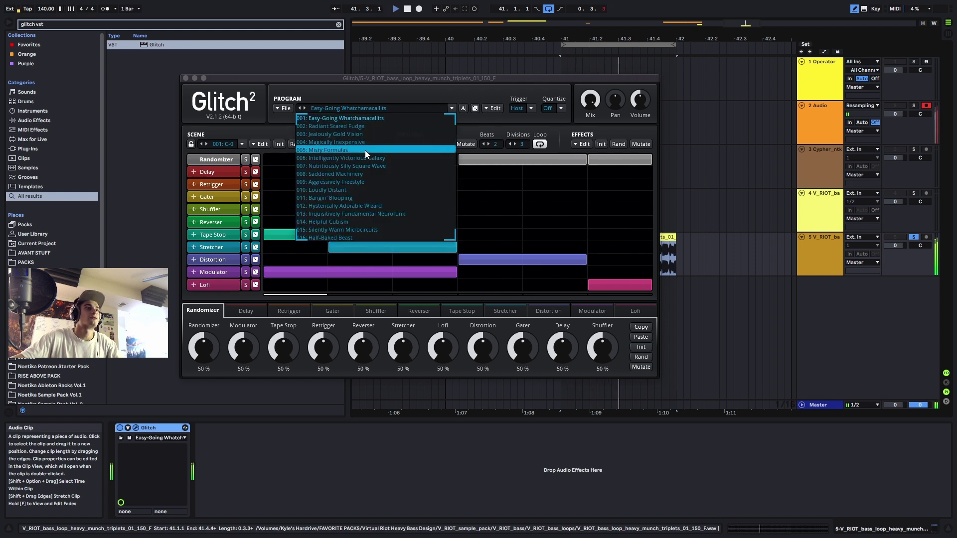
pyautogui.click(365, 150)
pyautogui.click(396, 106)
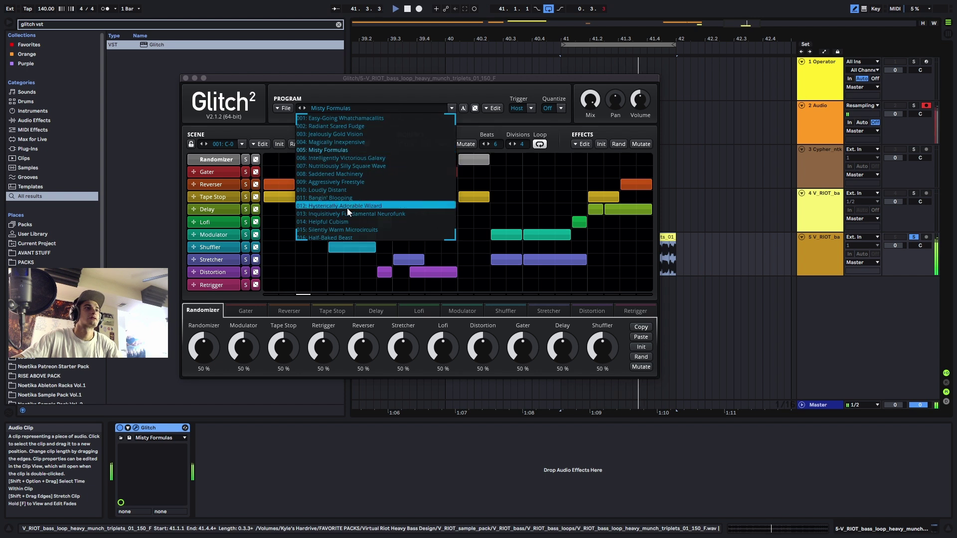
pyautogui.click(347, 208)
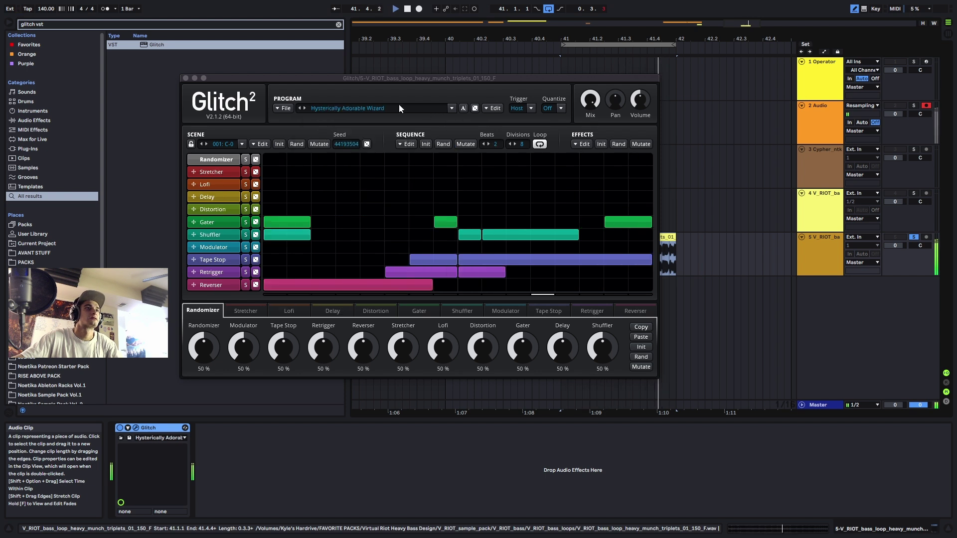
pyautogui.click(229, 79)
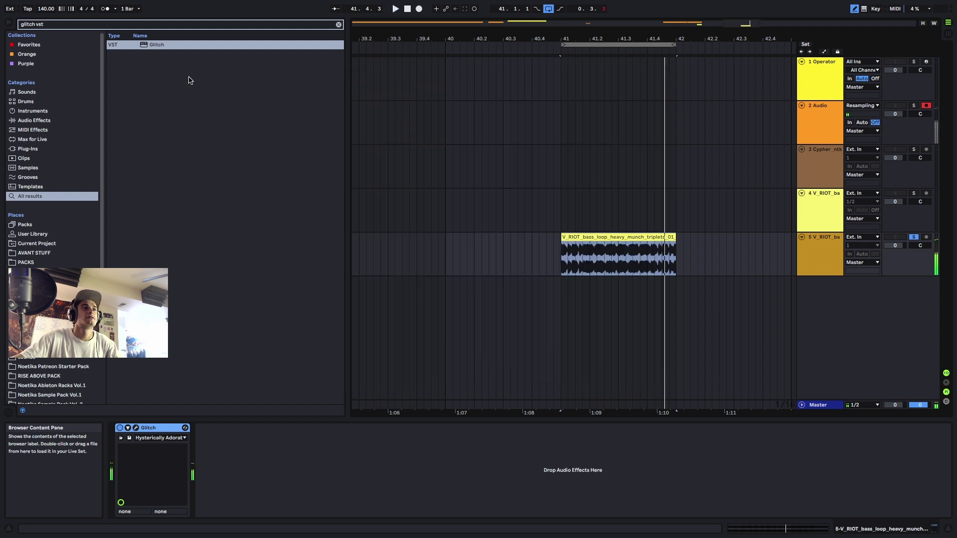
pyautogui.click(186, 78)
# - Record the looped bass onto the resampling track while switching Glitch to Jealously Gold Vision and Bangin' Blooping and randomizing its sequence and scene
pyautogui.click(420, 9)
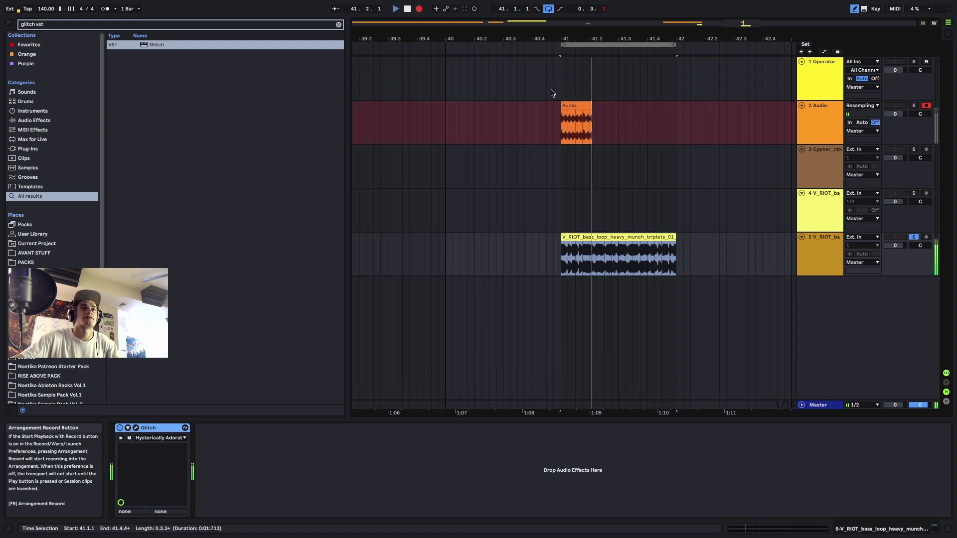
pyautogui.click(135, 428)
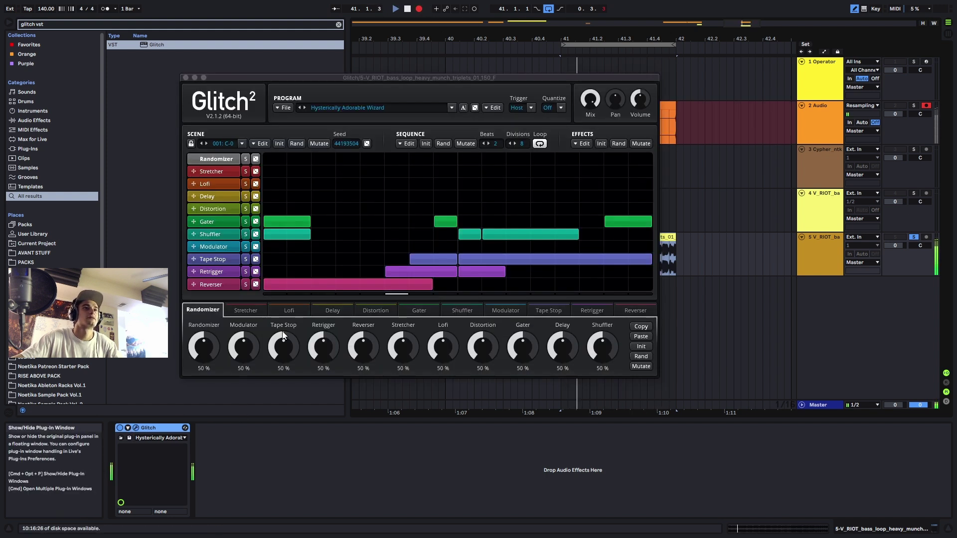
pyautogui.click(451, 109)
pyautogui.click(388, 134)
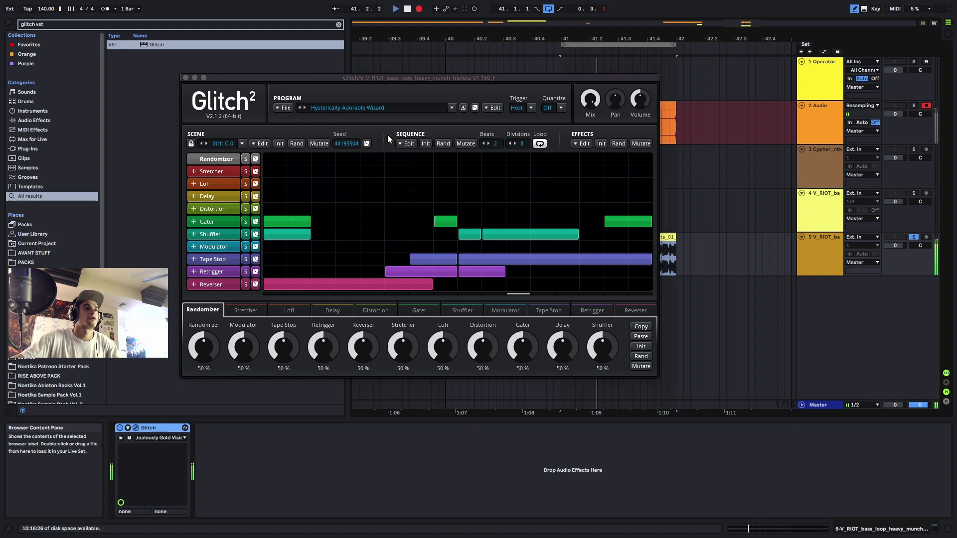
pyautogui.click(452, 108)
pyautogui.click(412, 193)
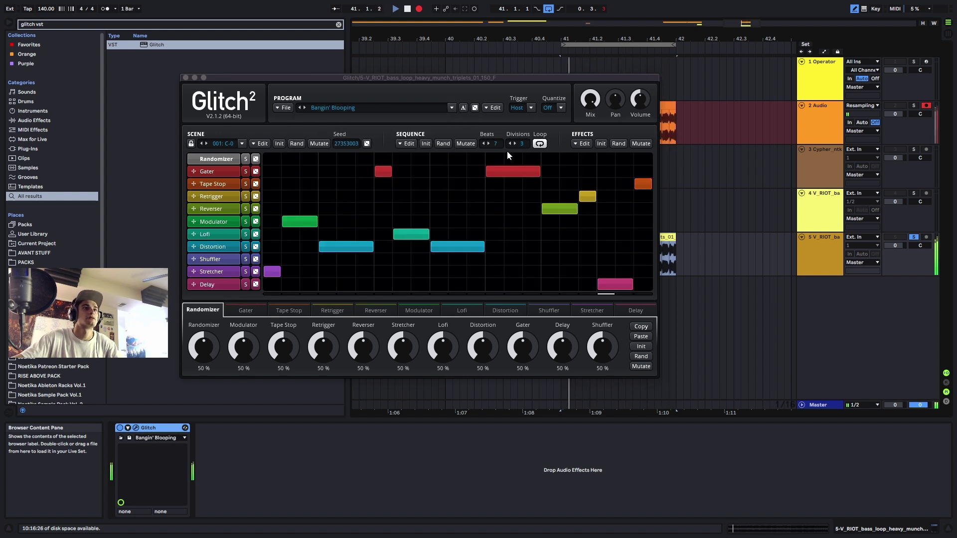
pyautogui.click(443, 143)
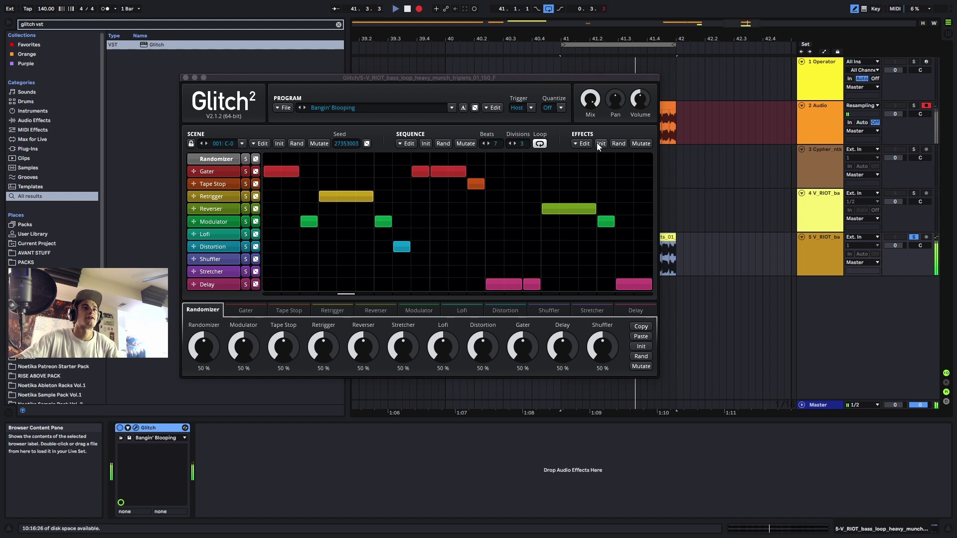
pyautogui.click(296, 143)
pyautogui.press('space')
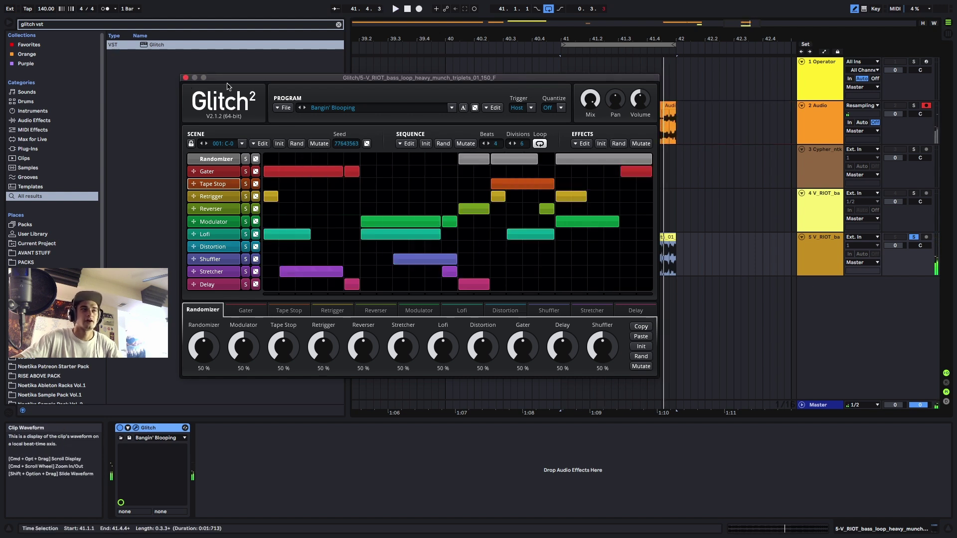
# - Delete Glitch from the bass track and load the VST3 version of Portal in its place
pyautogui.click(185, 78)
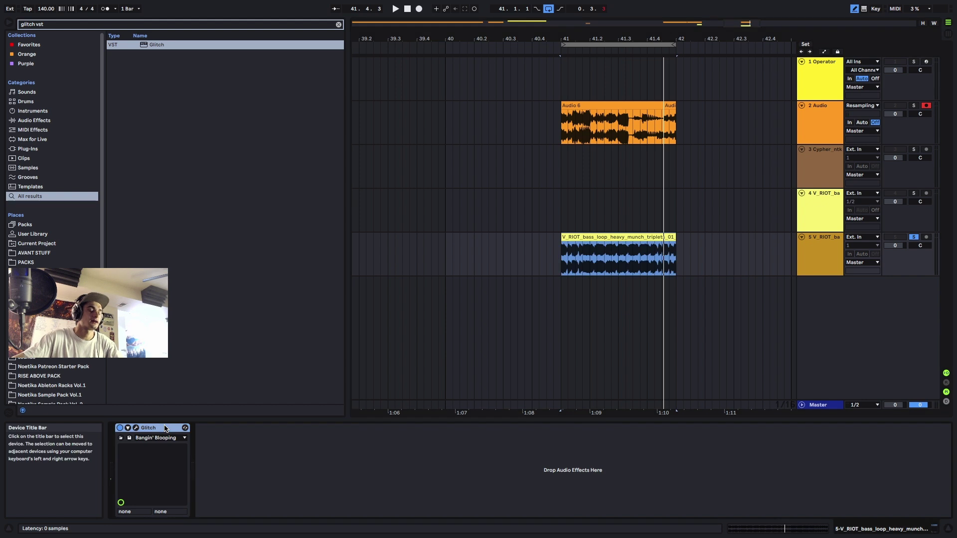
pyautogui.press('Delete')
pyautogui.write('po')
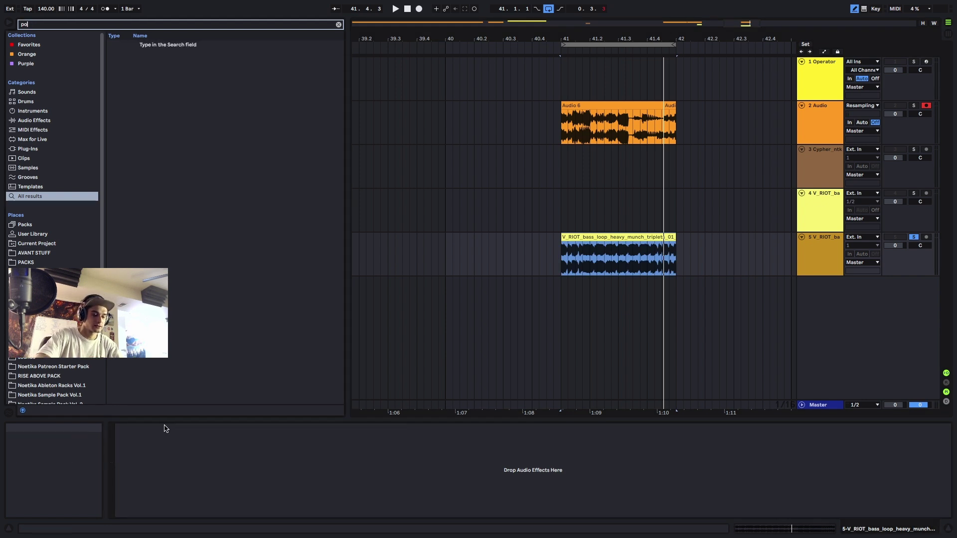
pyautogui.write('rtal vst')
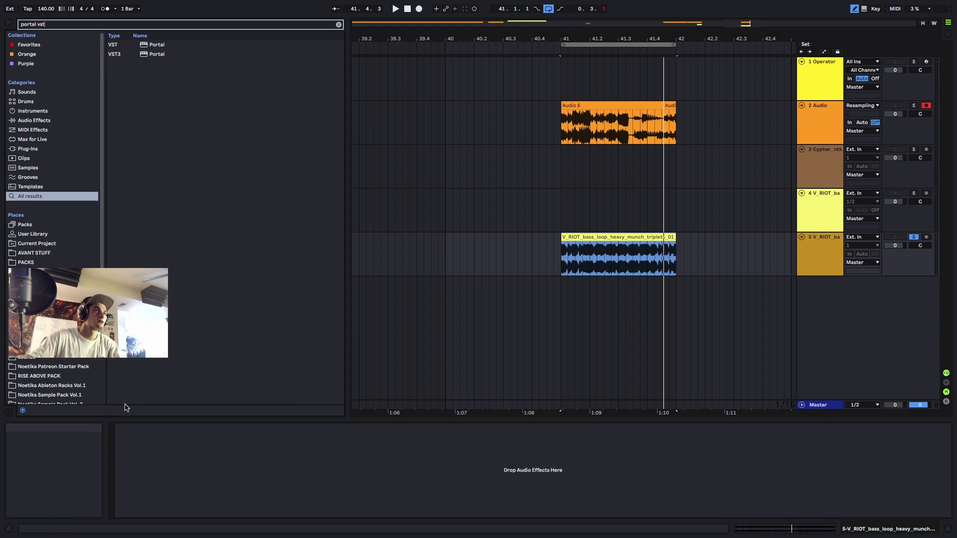
pyautogui.click(158, 54)
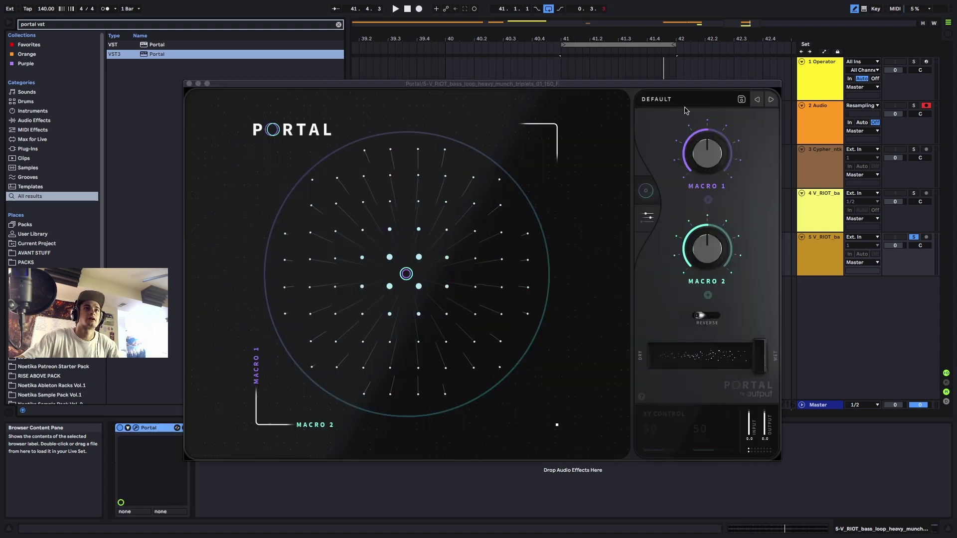
# - Load the Close Encounter preset from Portal's Glitchy category
pyautogui.click(686, 102)
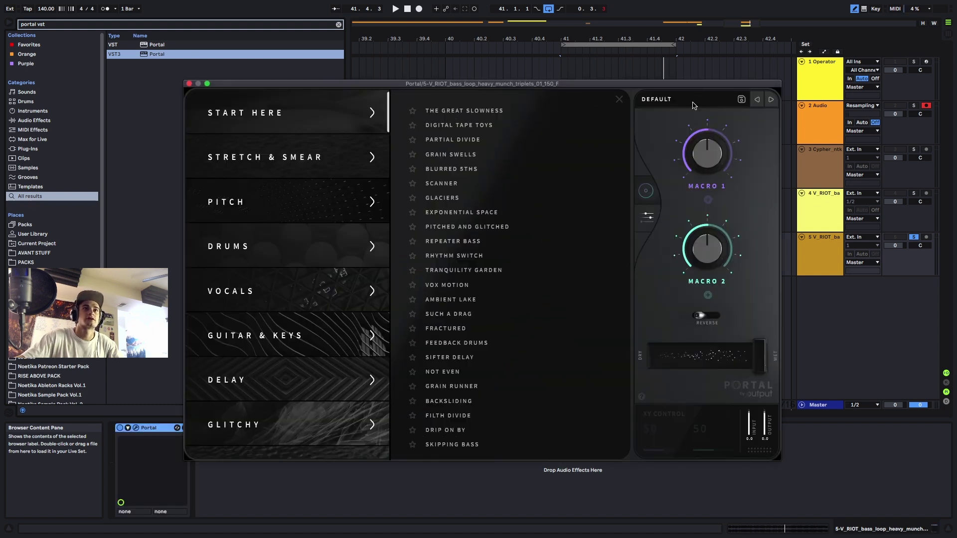
pyautogui.click(696, 105)
pyautogui.click(696, 104)
pyautogui.scroll(-5, 257, 334)
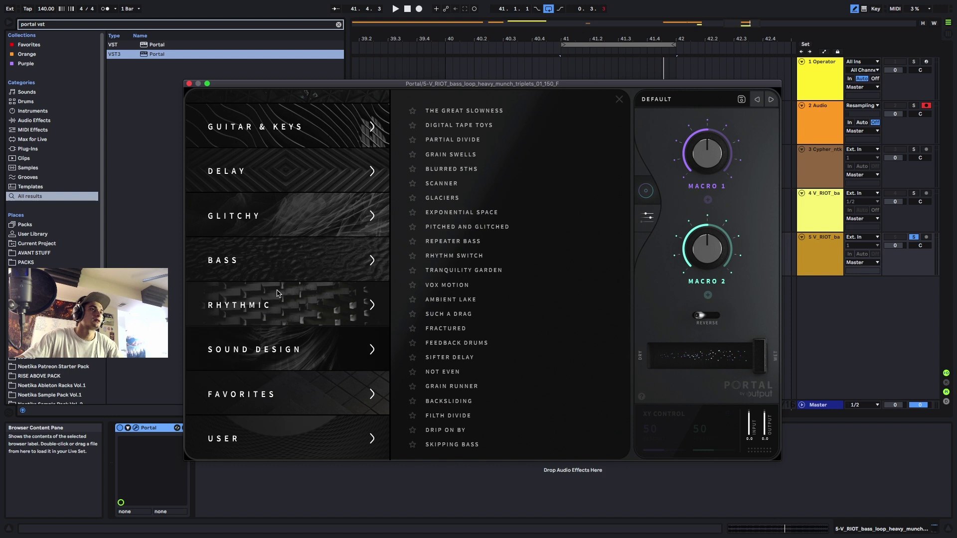
pyautogui.click(292, 225)
pyautogui.click(457, 111)
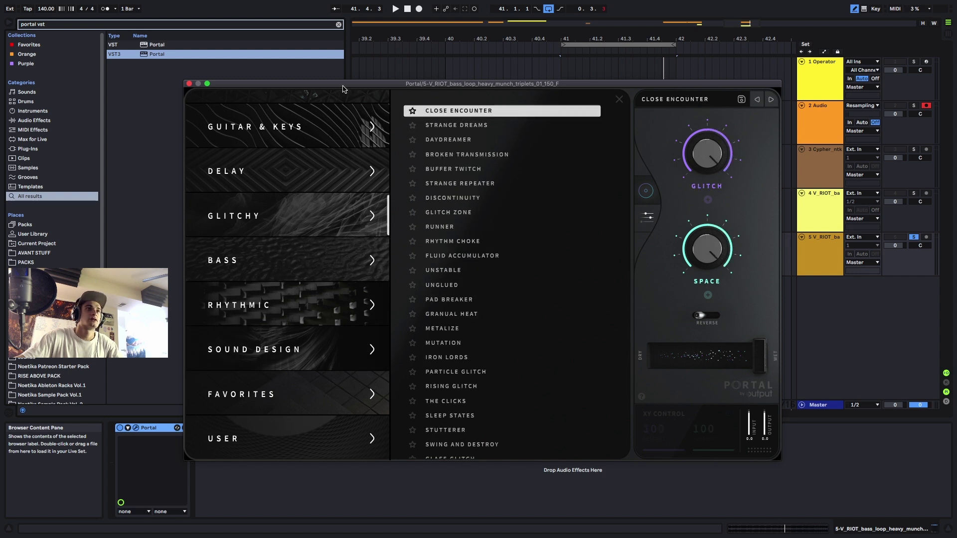
# - Play the looped bass and audition Portal's Strange Dreams, Daydreamer and Buffer Twitch presets
pyautogui.moveTo(340, 84)
pyautogui.mouseDown()
pyautogui.moveTo(418, 84)
pyautogui.moveTo(355, 84)
pyautogui.mouseUp()
pyautogui.press('space')
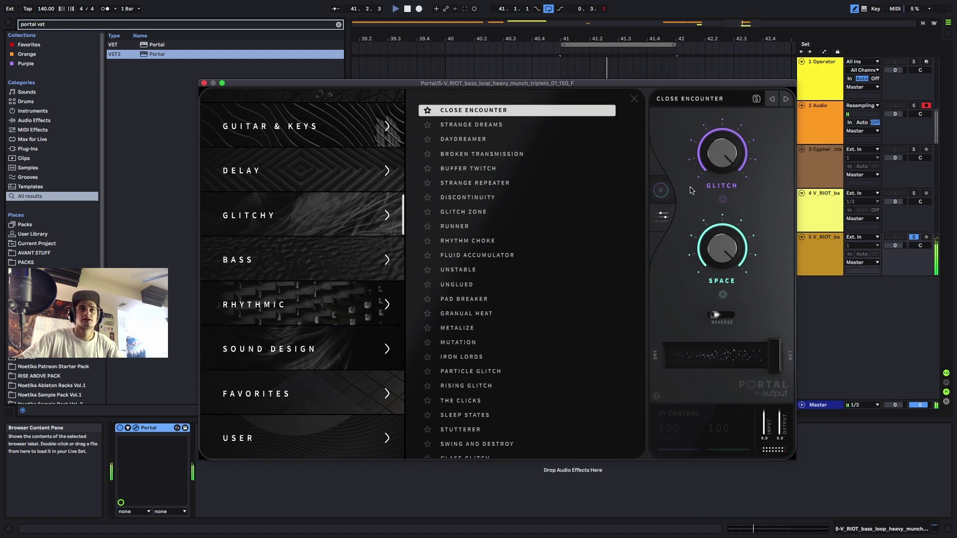
pyautogui.click(538, 129)
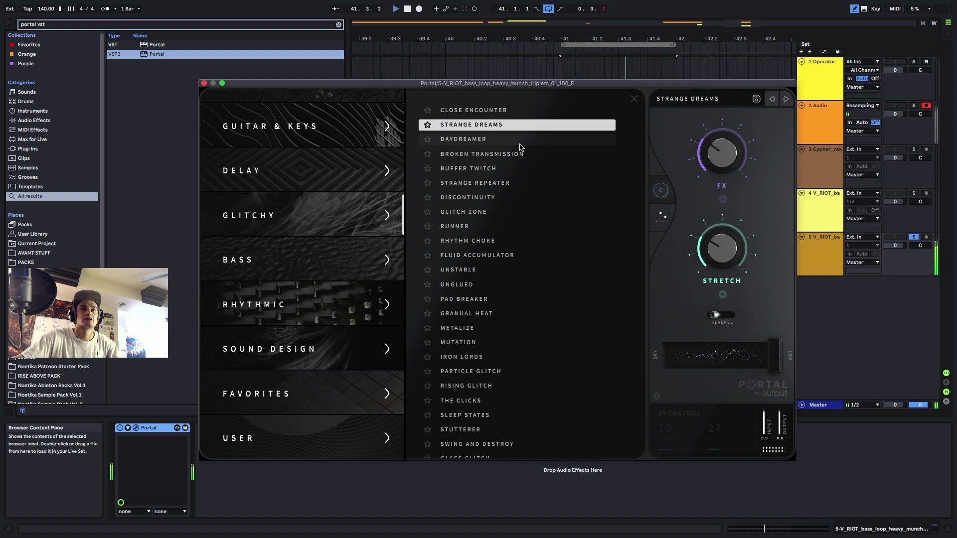
pyautogui.click(521, 140)
pyautogui.click(520, 172)
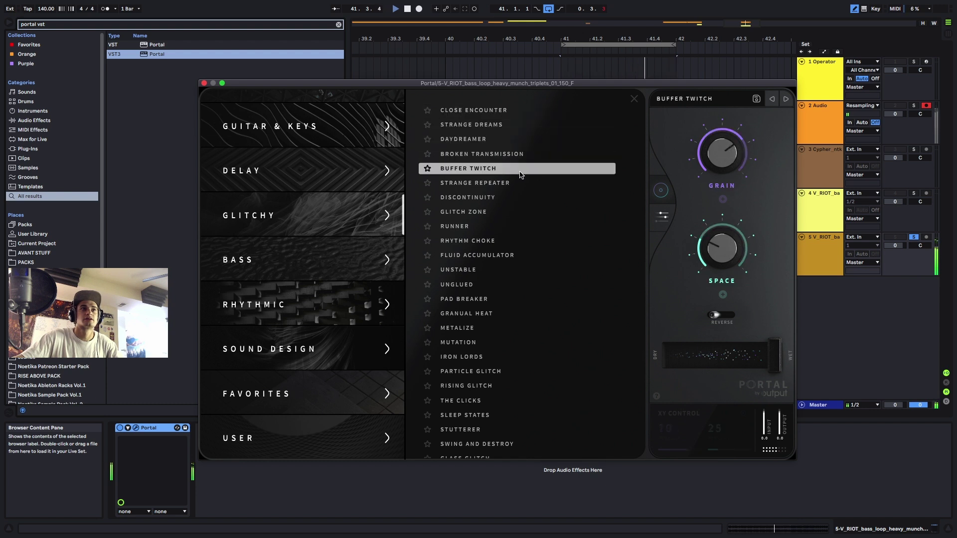
# - Sweep Portal's XY control in the advanced view, ending at 75 and 61 percent, then close the plug-in window and stop playback
pyautogui.click(664, 217)
pyautogui.moveTo(561, 328); pyautogui.dragTo(504, 332)
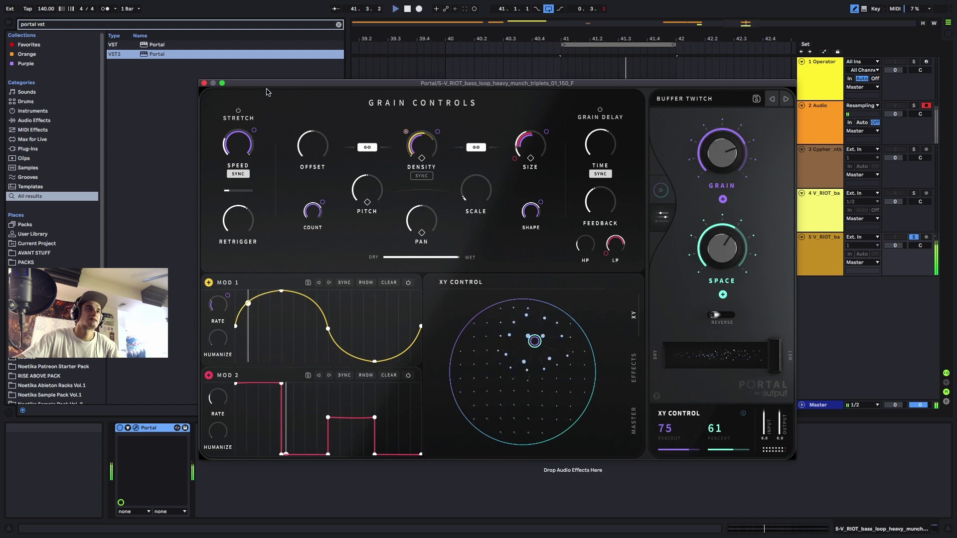
pyautogui.click(204, 83)
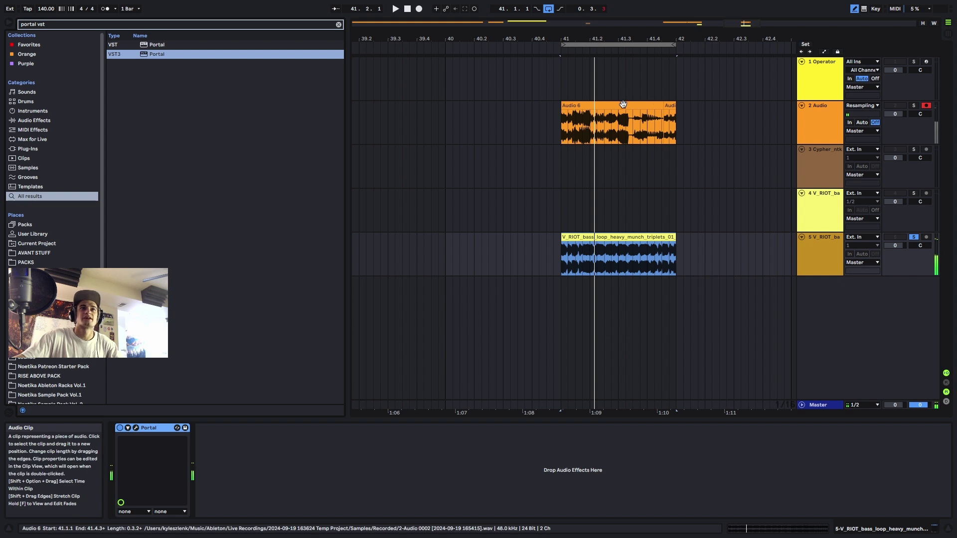
pyautogui.click(657, 103)
pyautogui.press('space')
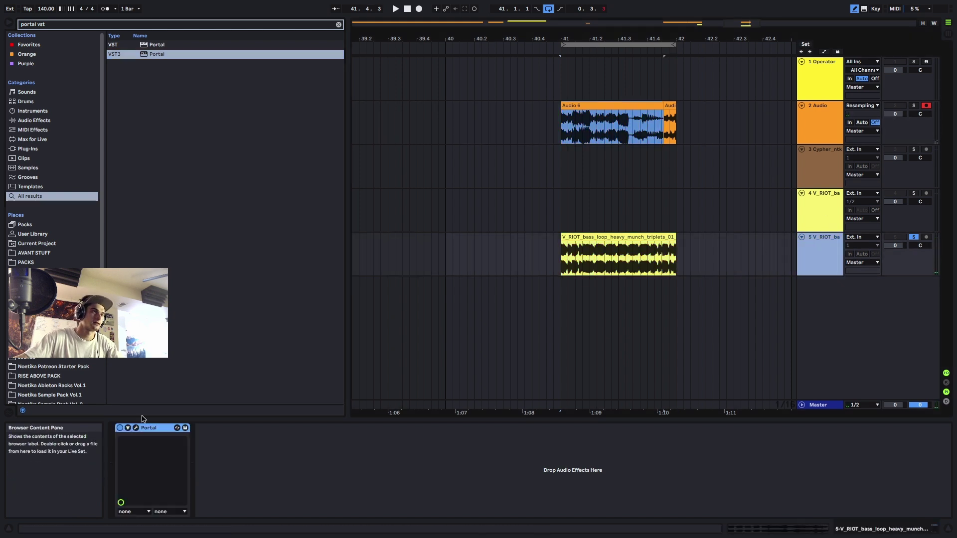
# - Delete Portal from the bass track and load the VST3 version of Rift in its place
pyautogui.click(153, 432)
pyautogui.press('Delete')
pyautogui.hotkey('ctrl', 'f')
pyautogui.write('r')
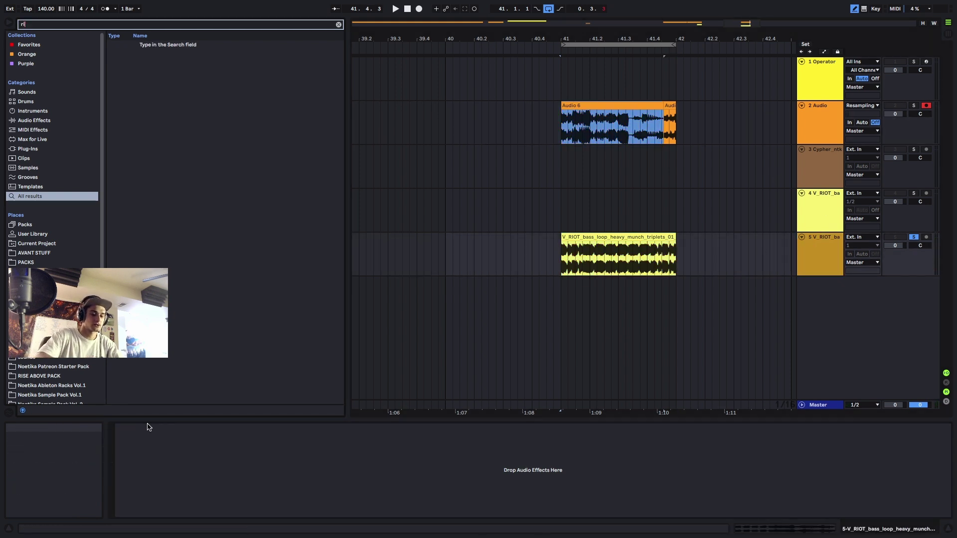
pyautogui.write('ift vs')
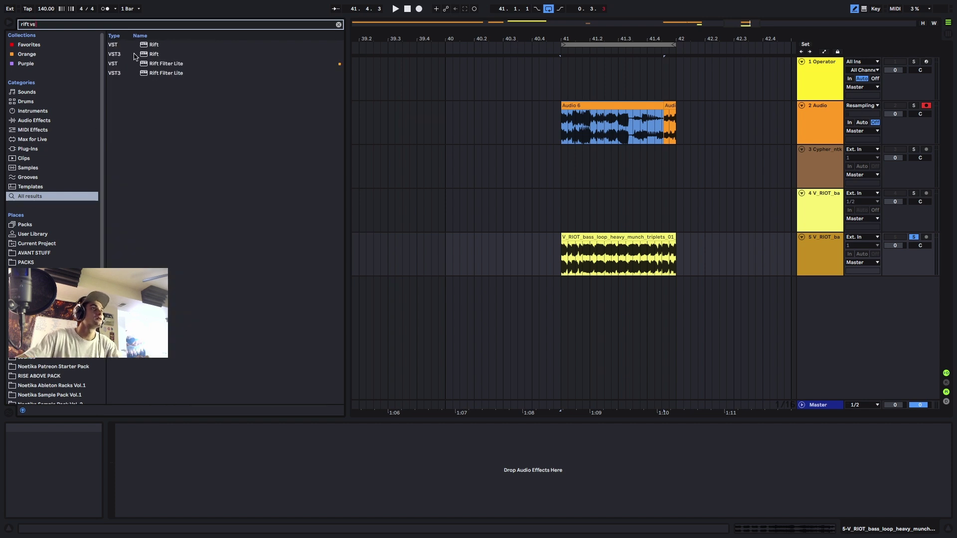
pyautogui.click(184, 55)
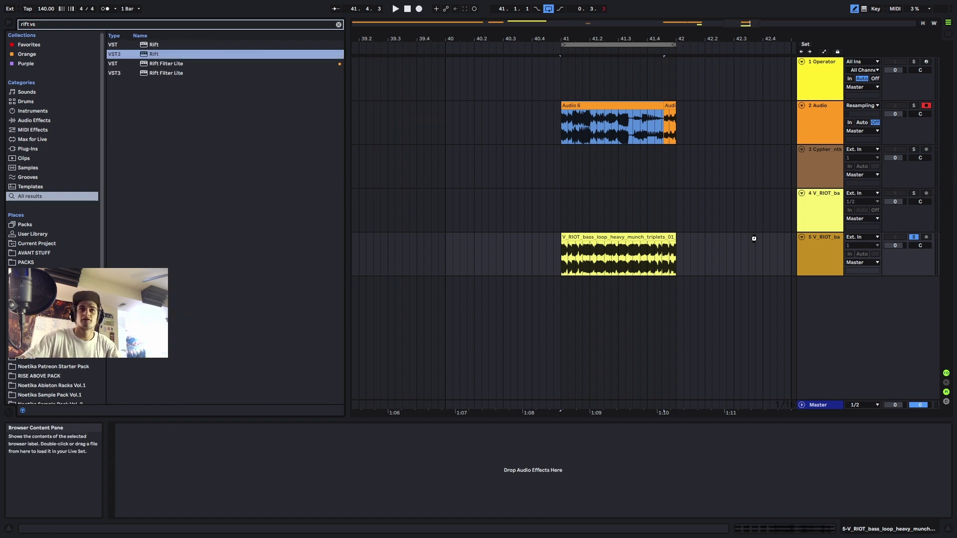
# - Load the Chrome Bubbles preset from Rift's Data Patterns pack
pyautogui.click(486, 107)
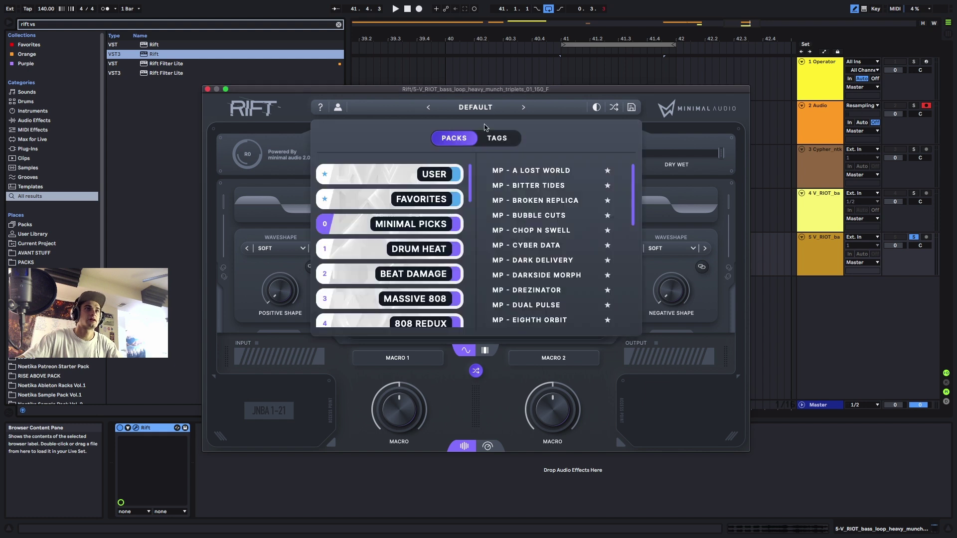
pyautogui.scroll(-1, 426, 257)
pyautogui.scroll(-6, 426, 257)
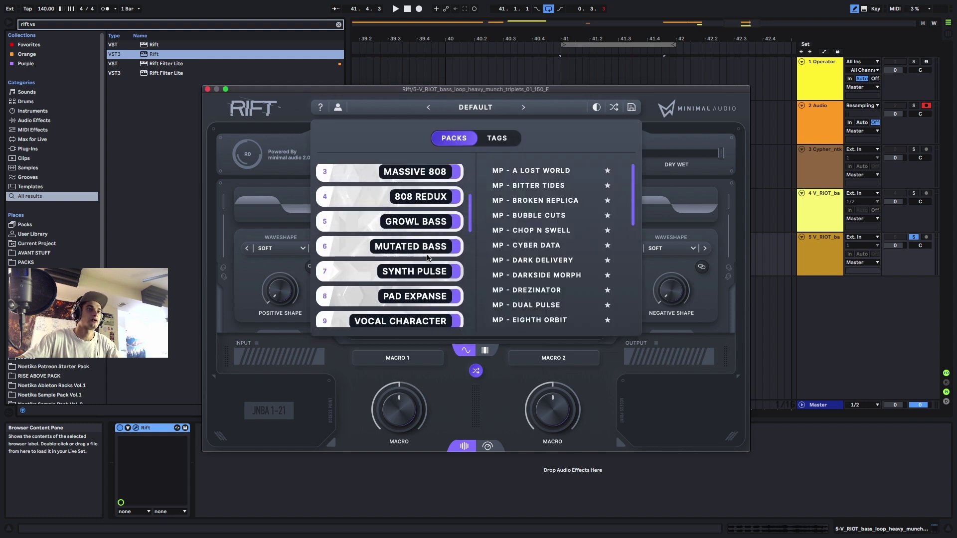
pyautogui.scroll(-3, 428, 258)
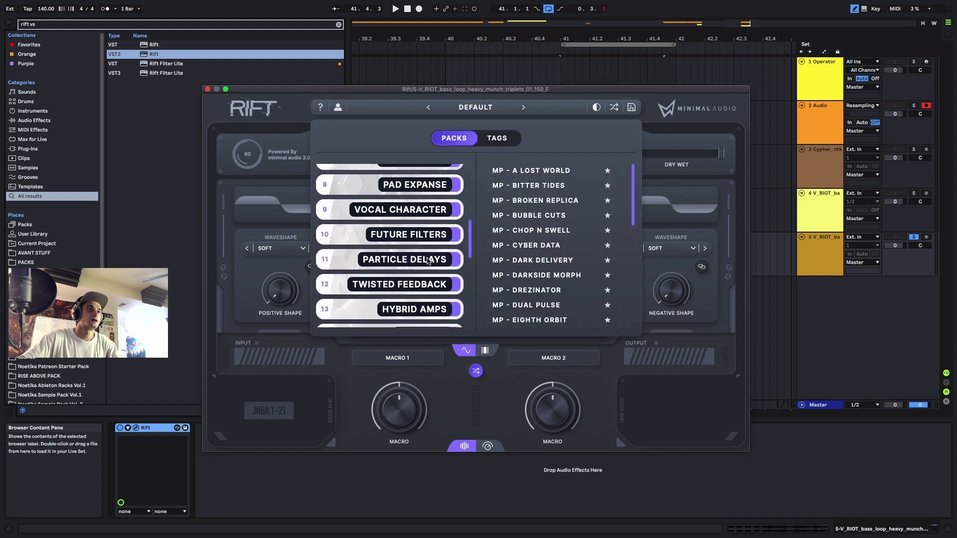
pyautogui.scroll(-6, 427, 257)
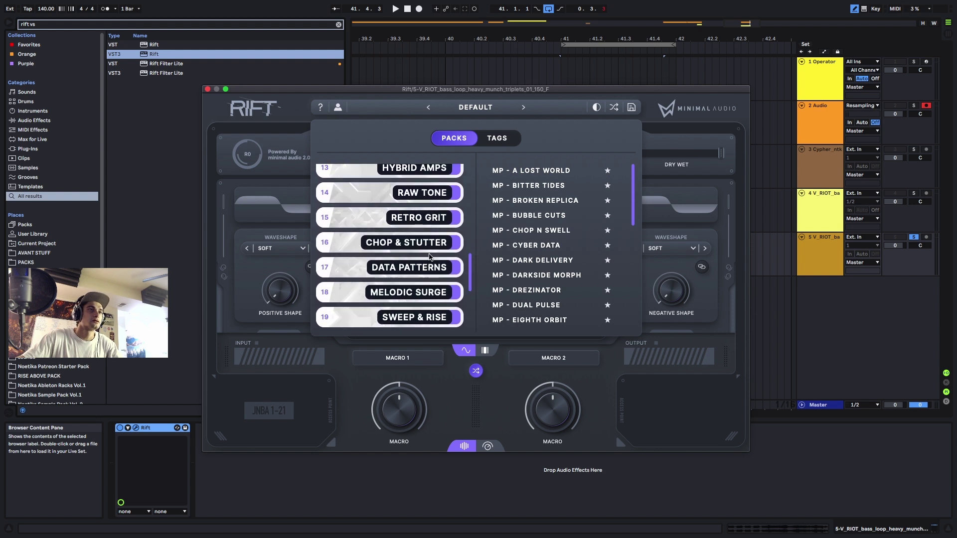
pyautogui.click(426, 271)
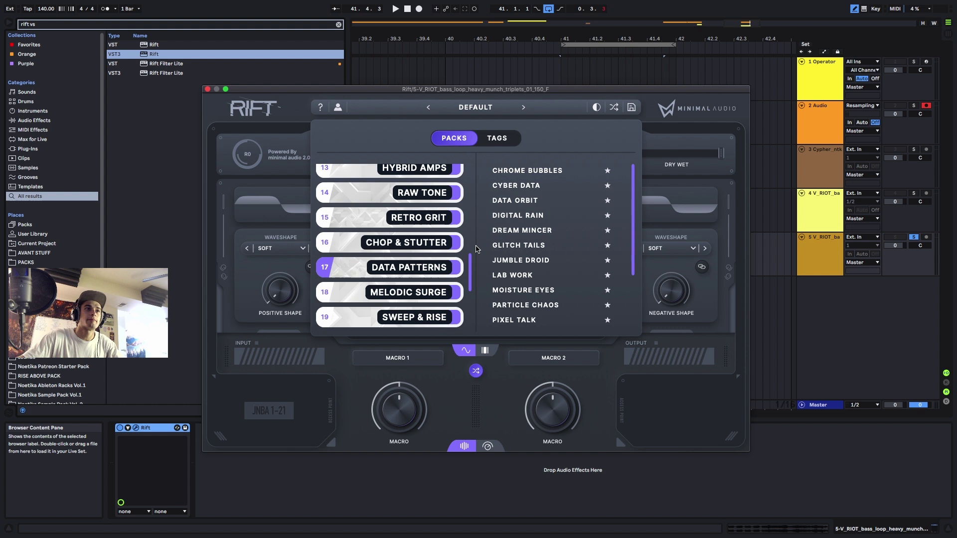
pyautogui.click(538, 177)
# - Play the looped bass, audition Rift's Data Orbit and Digital Rain presets, settle on Glitch Tails, and close the plug-in window
pyautogui.press('space')
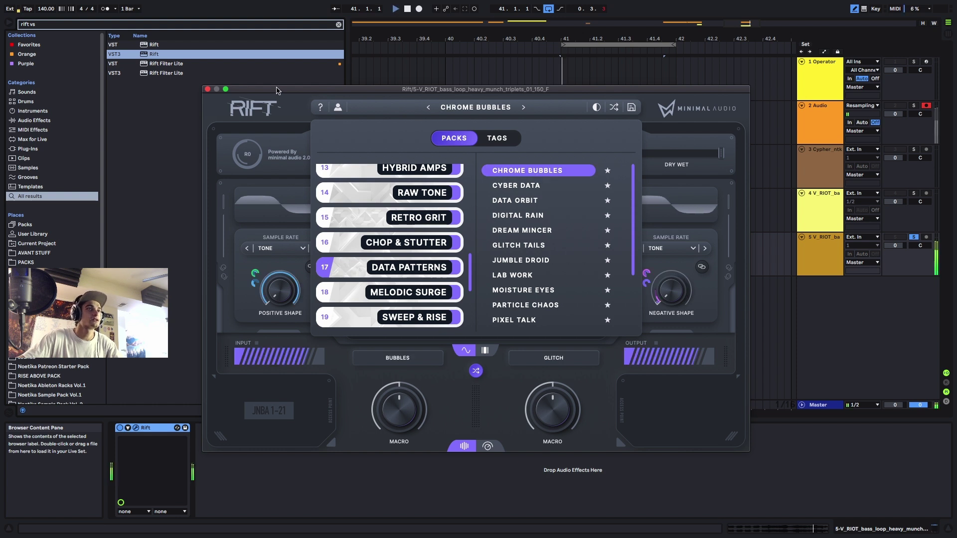
pyautogui.click(525, 109)
pyautogui.click(525, 108)
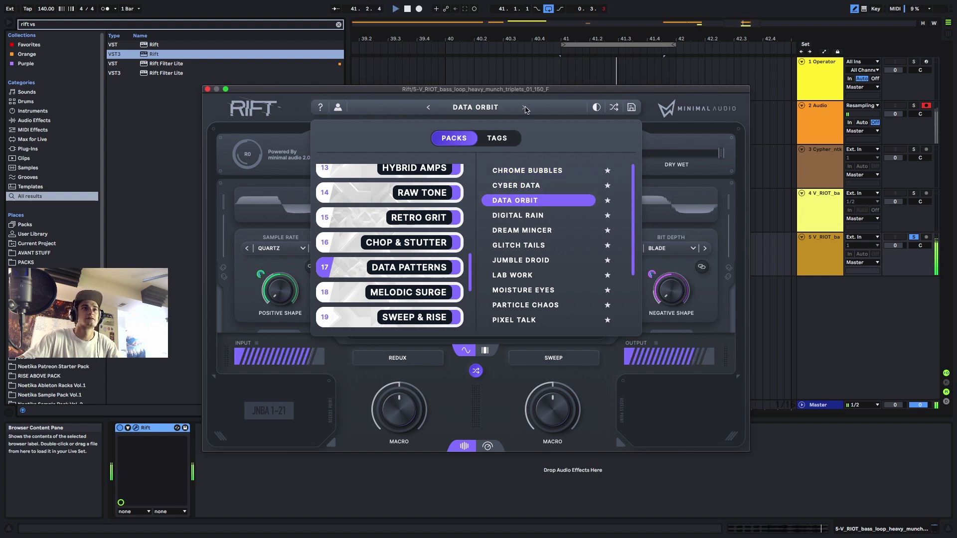
pyautogui.click(525, 109)
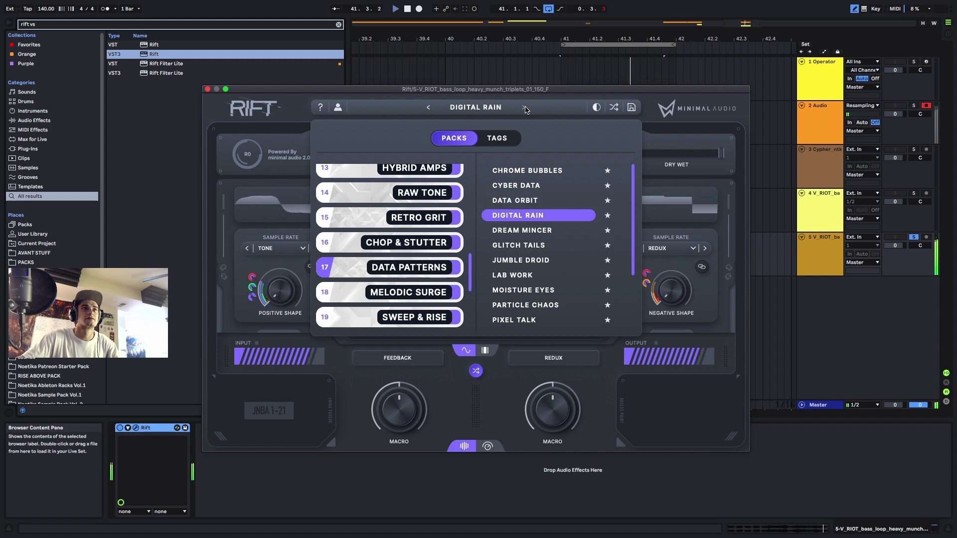
pyautogui.click(525, 109)
pyautogui.click(525, 108)
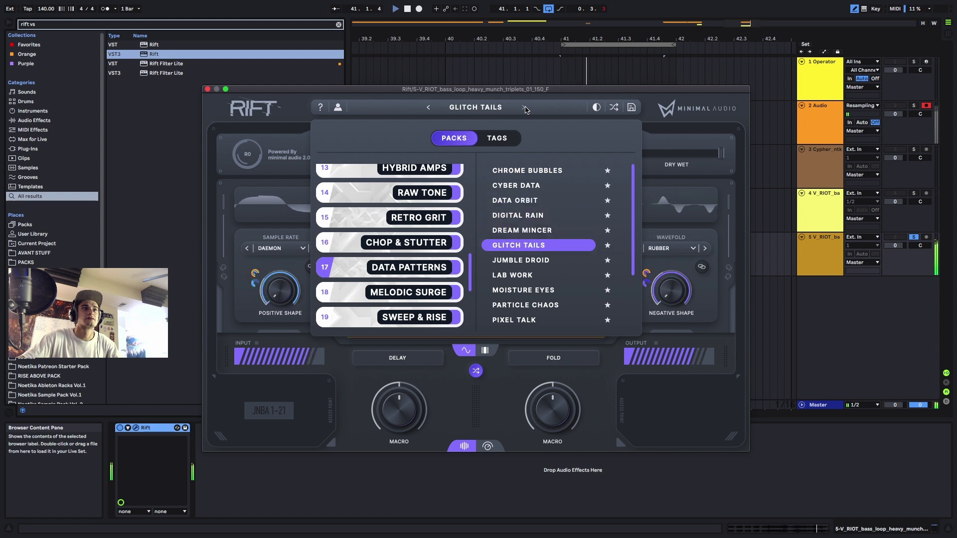
pyautogui.click(207, 90)
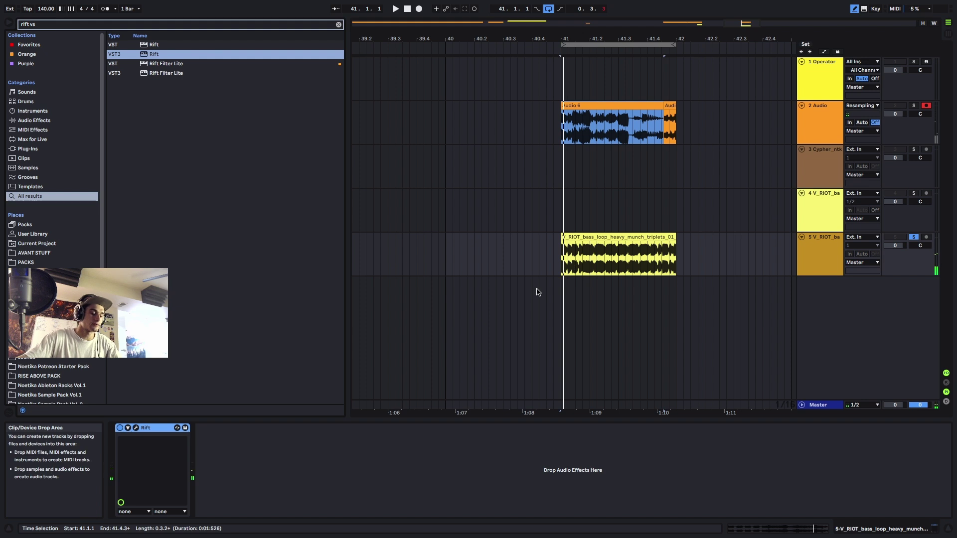
# - Search the browser for OTT and add three instances of the OTT.adv preset after Rift
pyautogui.write('ott')
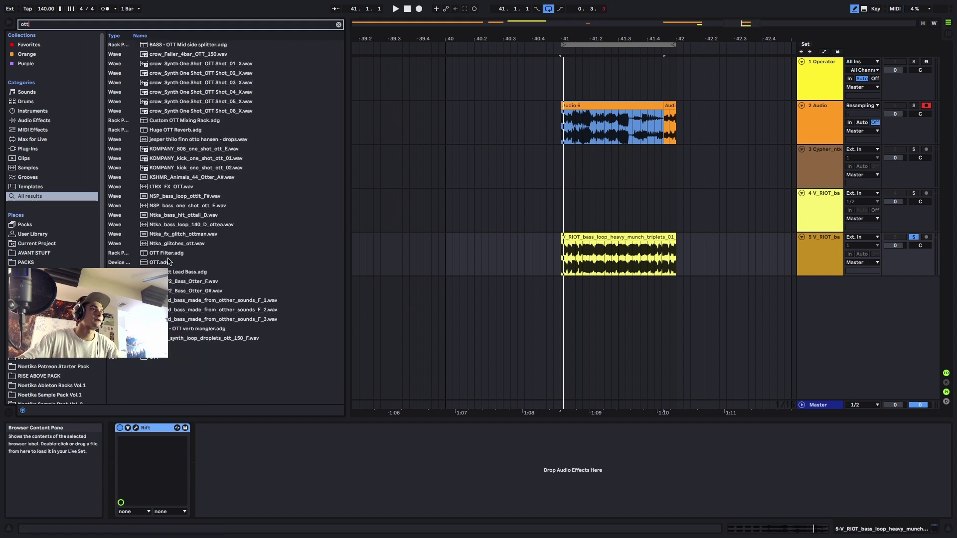
pyautogui.click(153, 262)
pyautogui.doubleClick(152, 263)
pyautogui.doubleClick(153, 265)
pyautogui.doubleClick(154, 265)
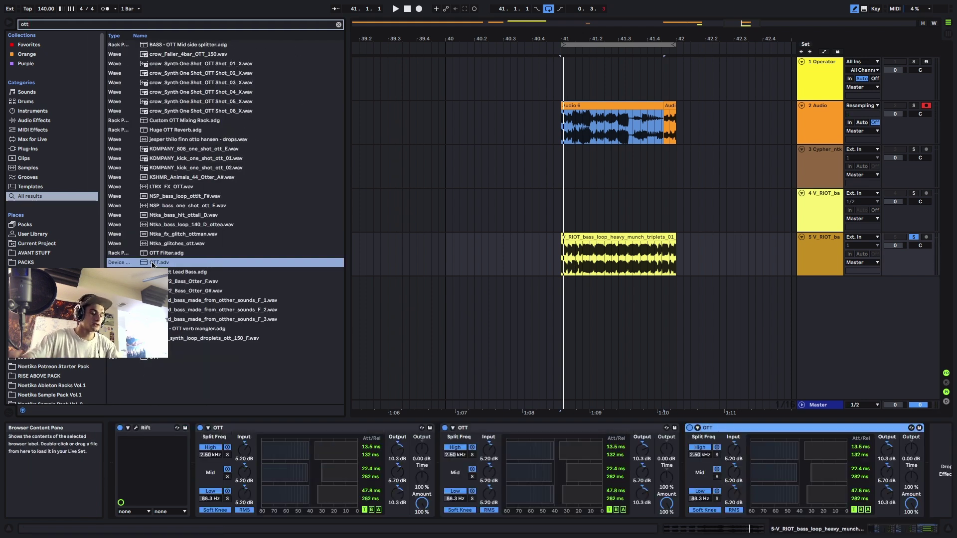
# - Search for Glitch and insert its AUv2 version between Rift and the first OTT
pyautogui.hotkey('ctrl', 'f')
pyautogui.write('glitch')
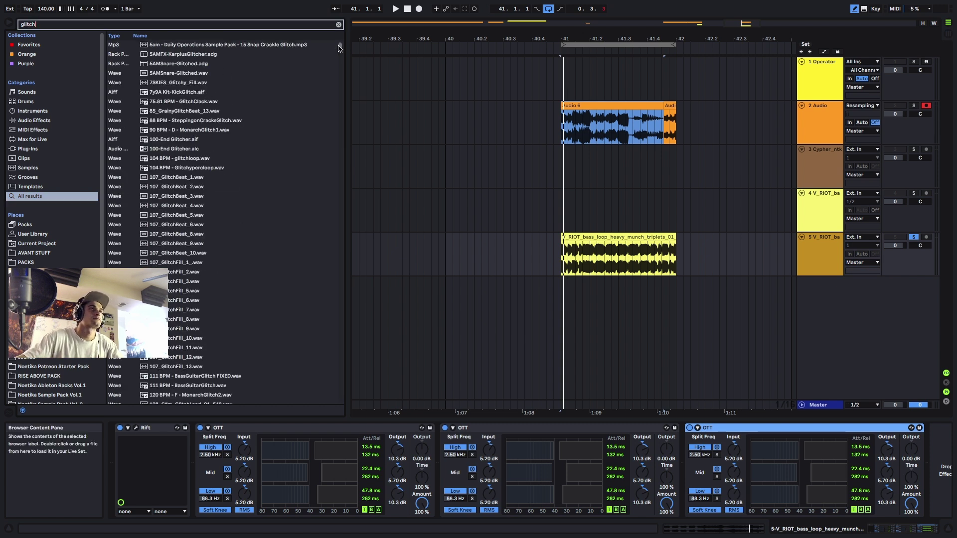
pyautogui.moveTo(311, 416); pyautogui.dragTo(306, 453)
pyautogui.moveTo(158, 389)
pyautogui.mouseDown()
pyautogui.moveTo(207, 397)
pyautogui.moveTo(222, 471)
pyautogui.mouseUp()
# - Play the loop and set the second OTT's output to 13.6 dB and the third's to 13.3 dB with 1000% time
pyautogui.press('space')
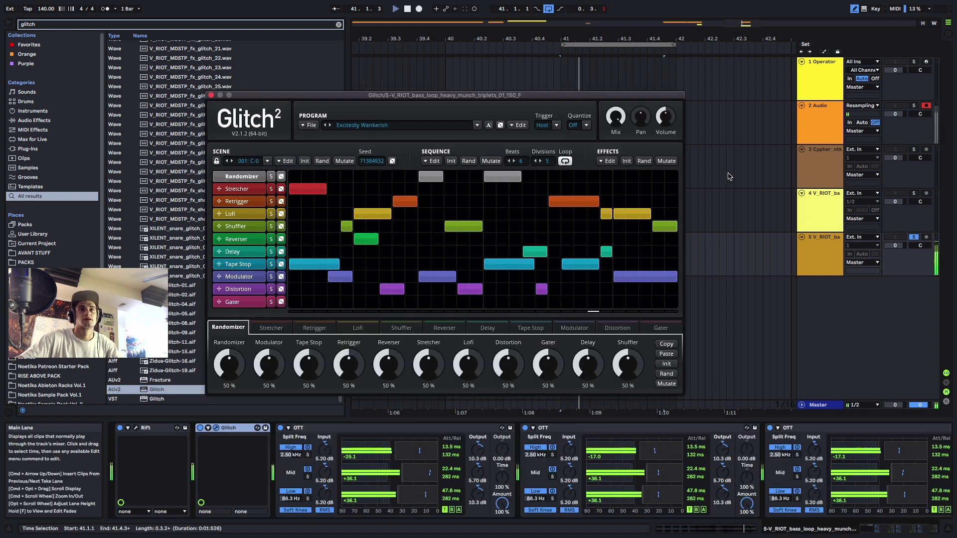
pyautogui.moveTo(747, 450); pyautogui.dragTo(747, 446)
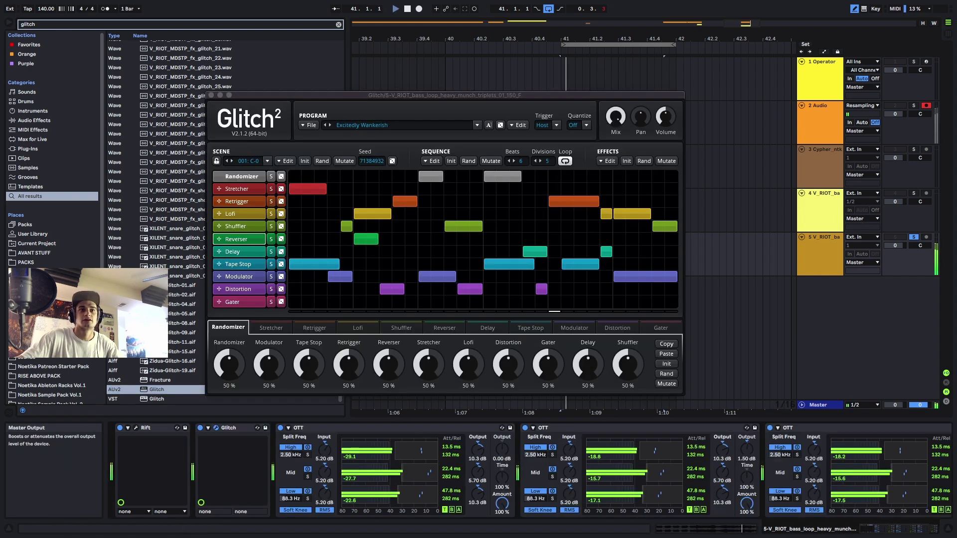
pyautogui.click(927, 528)
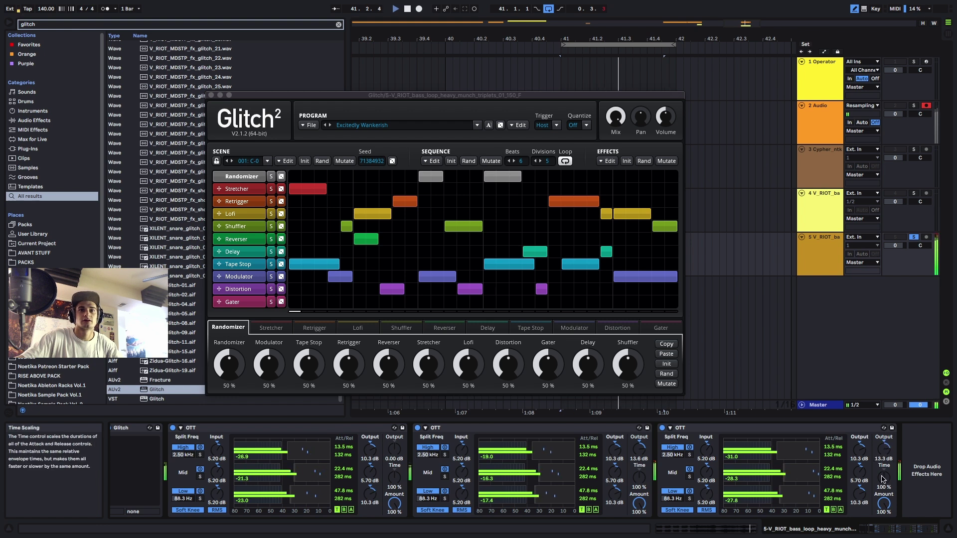
# - Try Glitch's Silly Sciences program, settle on Yellow Ghettotech, then close the plug-in window and stop playback
pyautogui.click(500, 126)
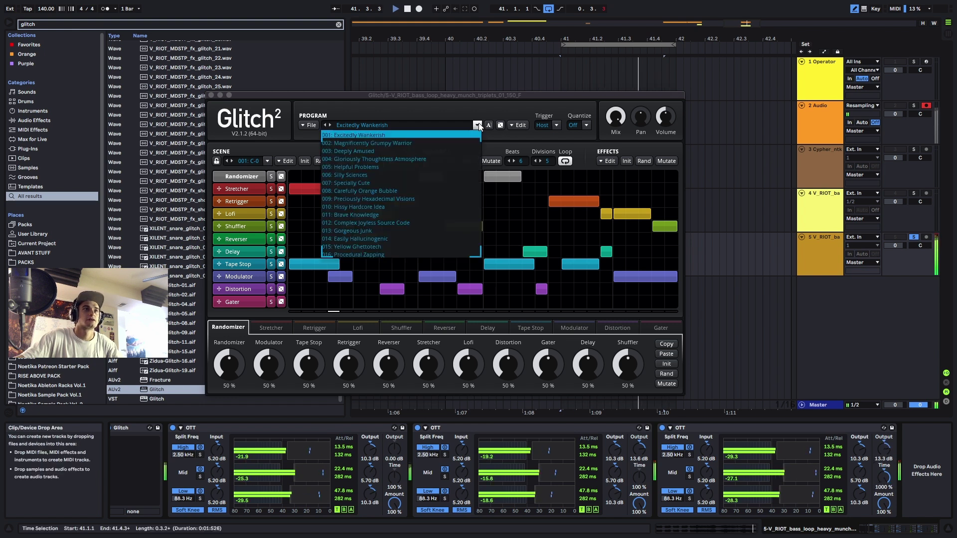
pyautogui.click(384, 172)
pyautogui.click(462, 124)
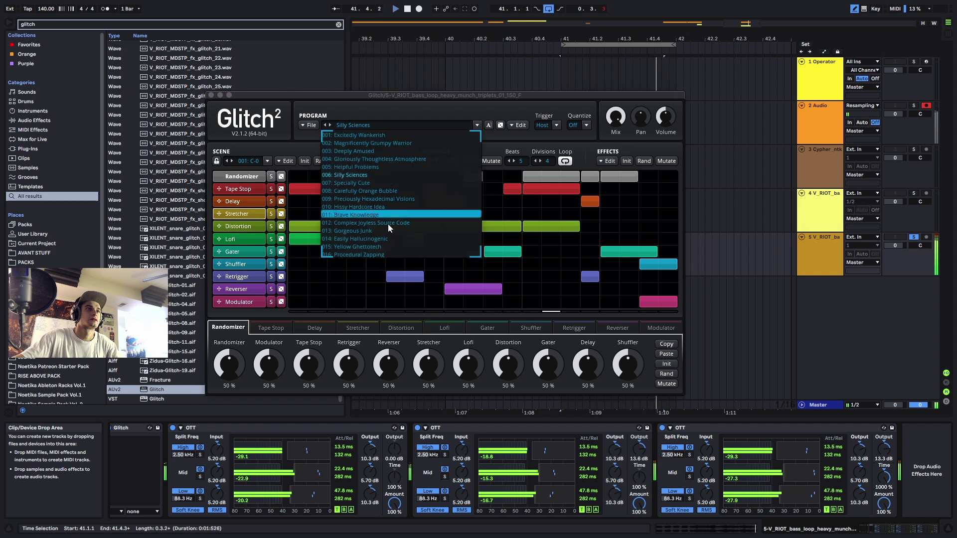
pyautogui.click(387, 224)
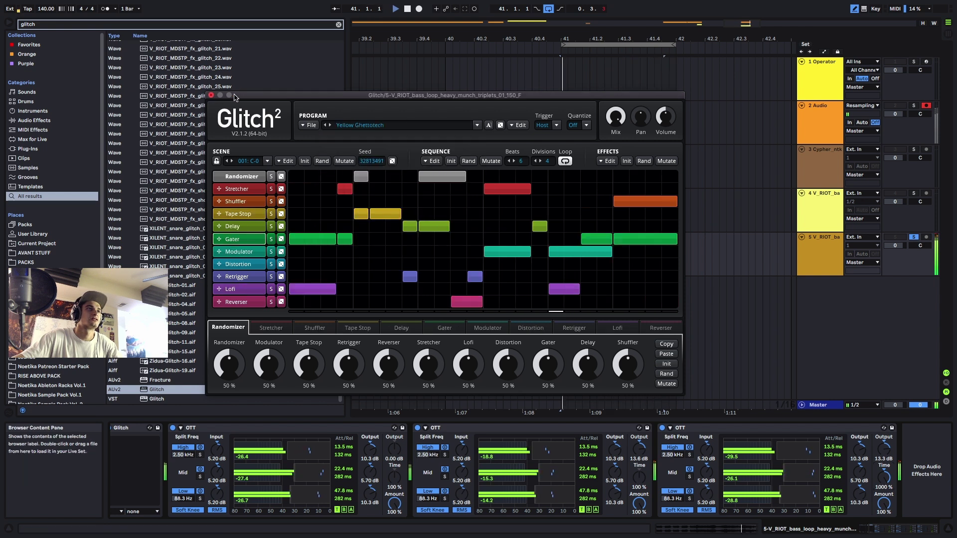
pyautogui.click(213, 96)
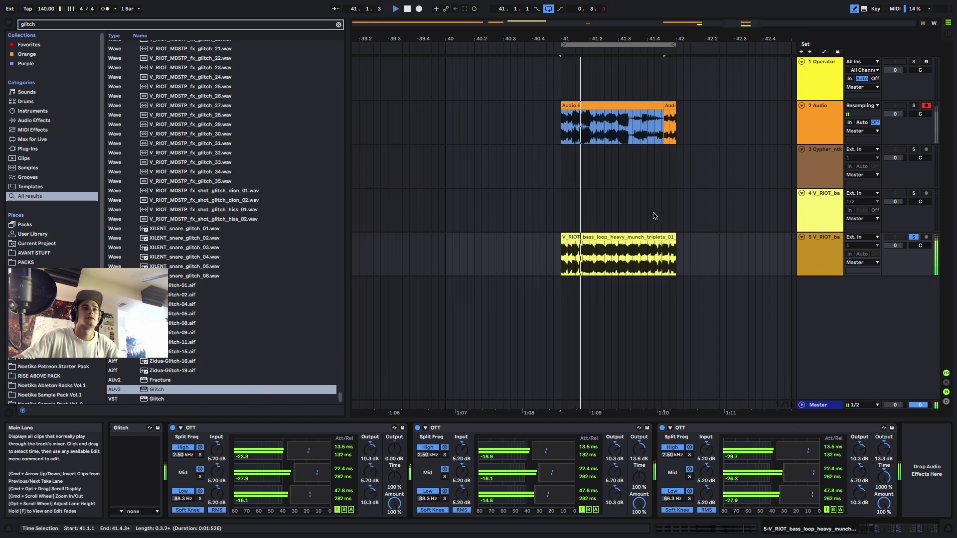
pyautogui.press('space')
# - Delete the LFOs, Saturator and OTTs that follow Operator on the Operator track
pyautogui.press('x')
pyautogui.click(410, 58)
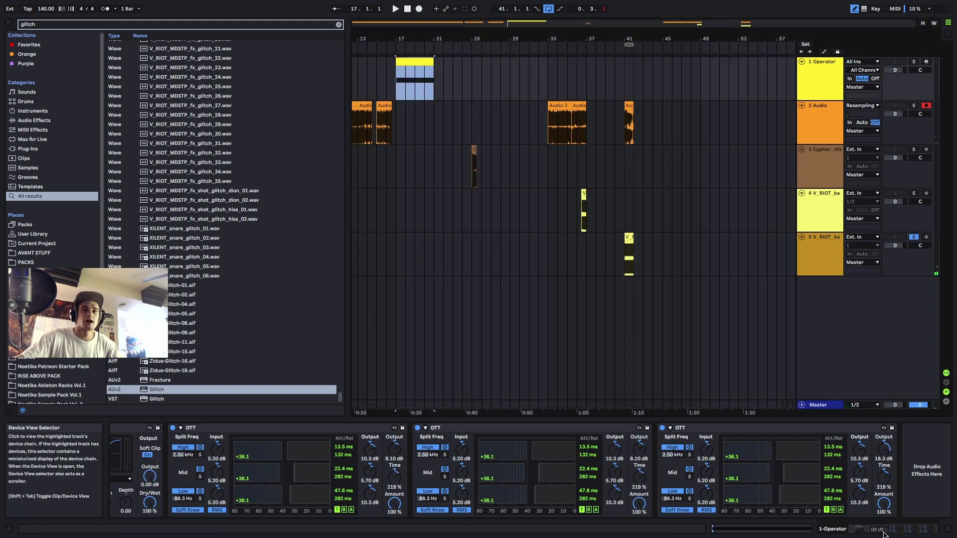
pyautogui.moveTo(893, 531); pyautogui.dragTo(849, 529)
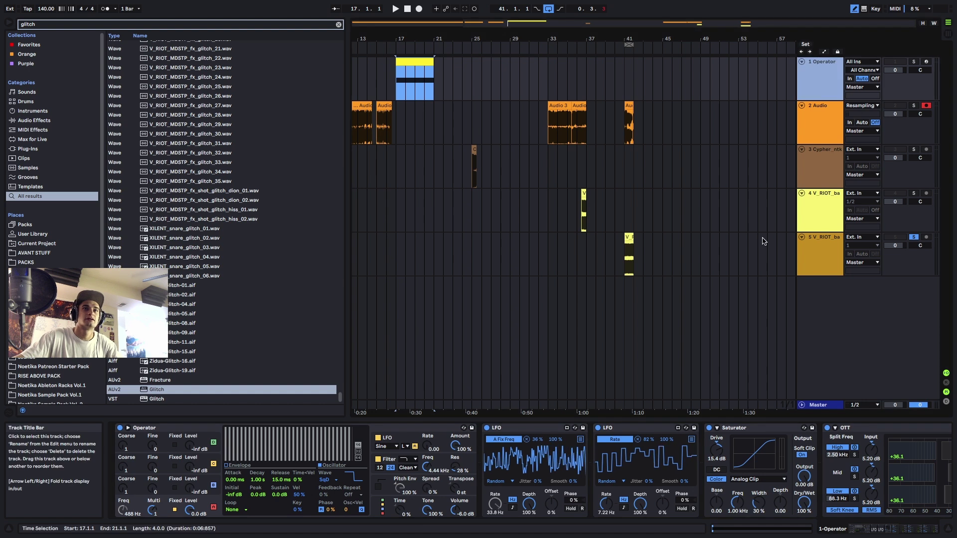
pyautogui.click(511, 429)
pyautogui.press('Delete')
pyautogui.press('Delete')
pyautogui.press('Delete')
pyautogui.press('Delete')
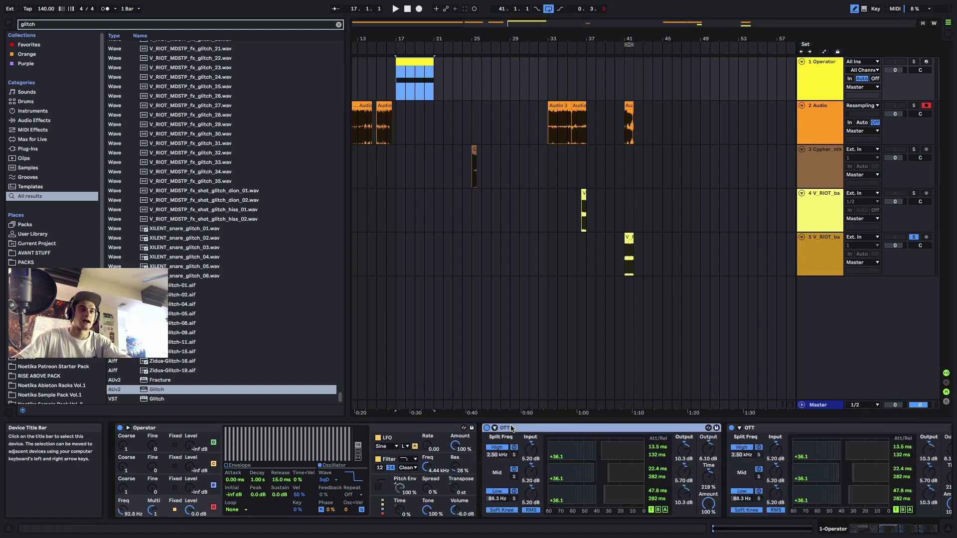
# - Fold the bass track's devices and put its chain of Rift, Glitch and three OTTs after Operator on the Operator track
pyautogui.click(750, 267)
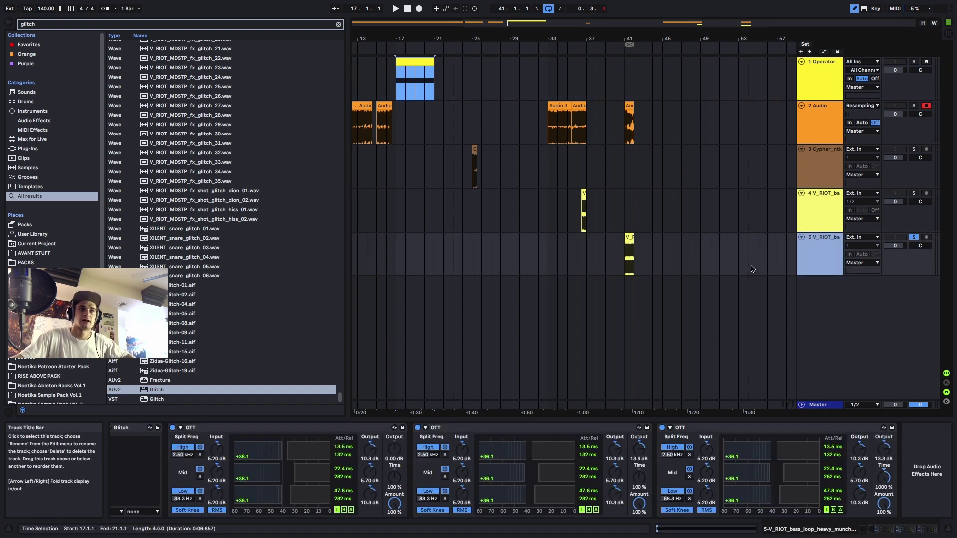
pyautogui.click(844, 531)
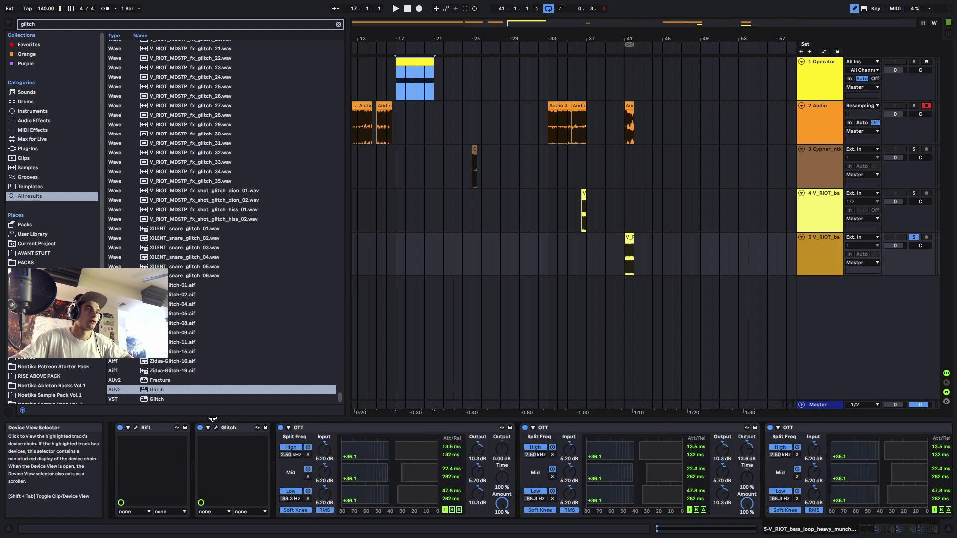
pyautogui.doubleClick(182, 427)
pyautogui.doubleClick(165, 428)
pyautogui.doubleClick(165, 428)
pyautogui.click(225, 430)
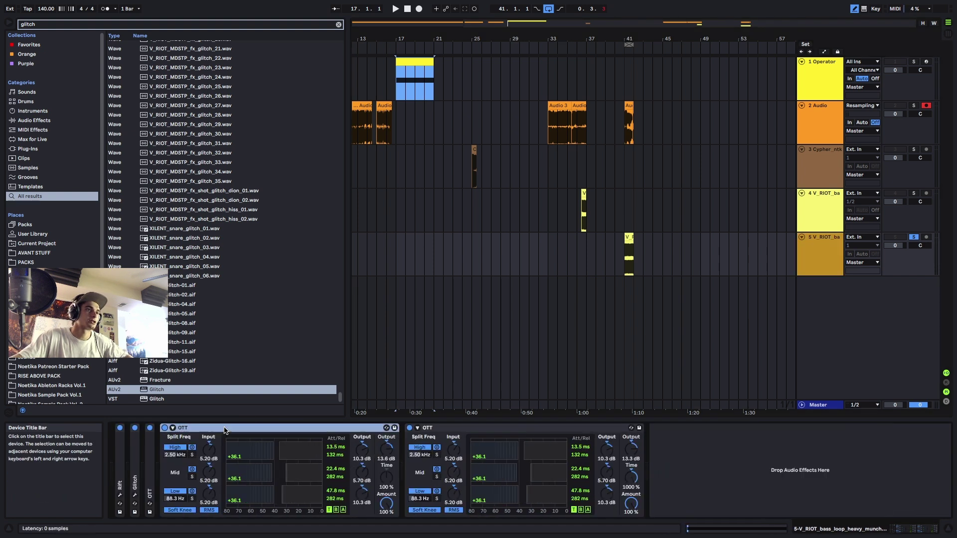
pyautogui.doubleClick(225, 429)
pyautogui.doubleClick(225, 429)
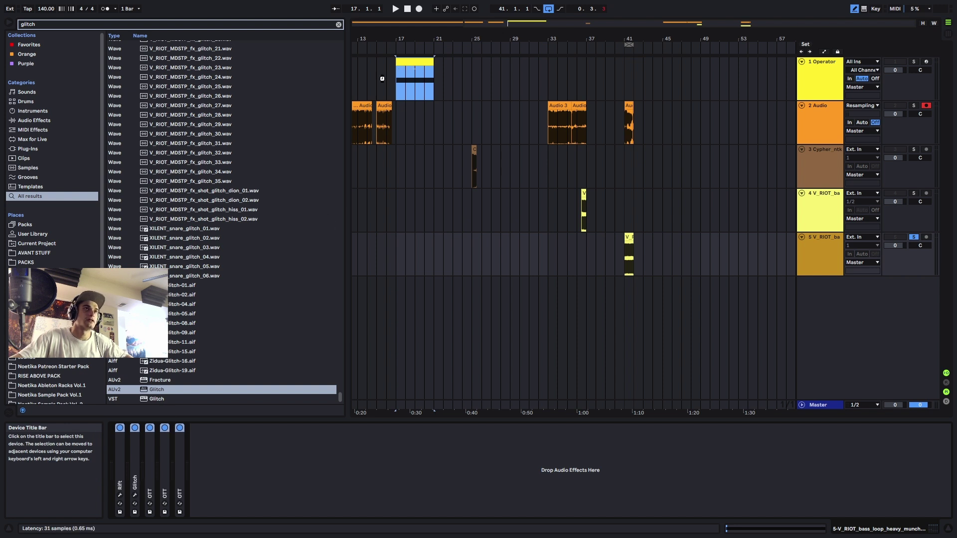
pyautogui.click(394, 70)
# - Solo the Operator track, play its clip while raising oscillator A's fixed frequency to 578 Hz, then stop playback
pyautogui.press('z')
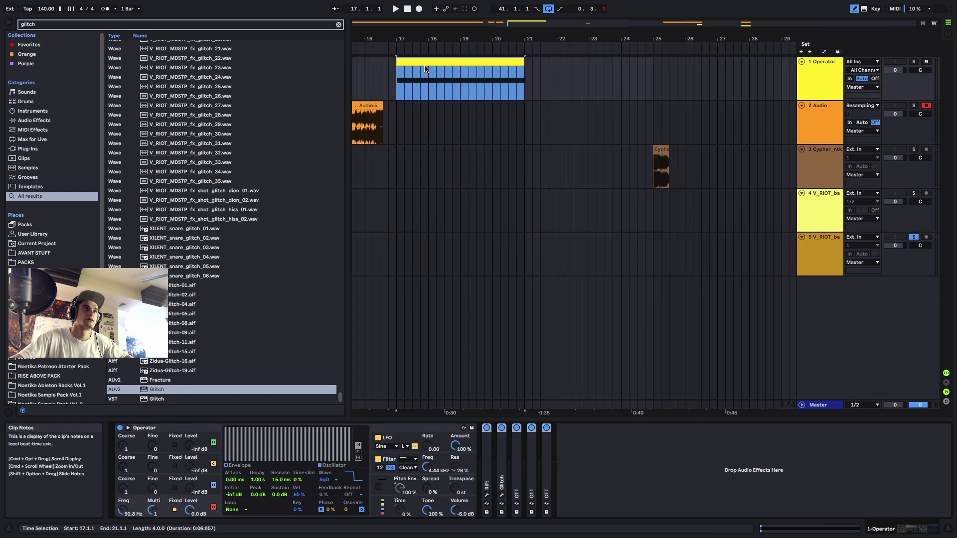
pyautogui.press('space')
pyautogui.press('space')
pyautogui.click(914, 62)
pyautogui.press('space')
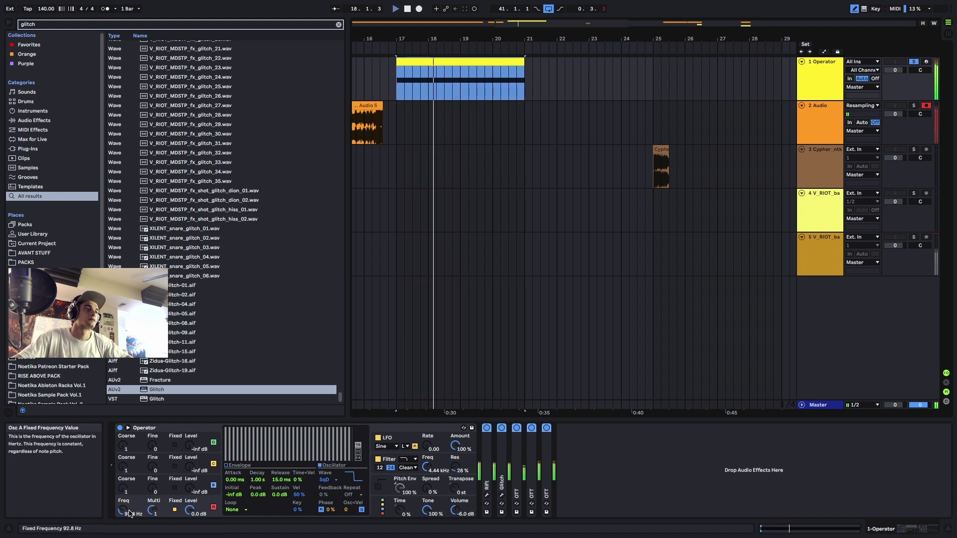
pyautogui.moveTo(123, 511)
pyautogui.mouseDown()
pyautogui.moveTo(123, 478)
pyautogui.moveTo(122, 523)
pyautogui.moveTo(122, 493)
pyautogui.moveTo(131, 511)
pyautogui.mouseUp()
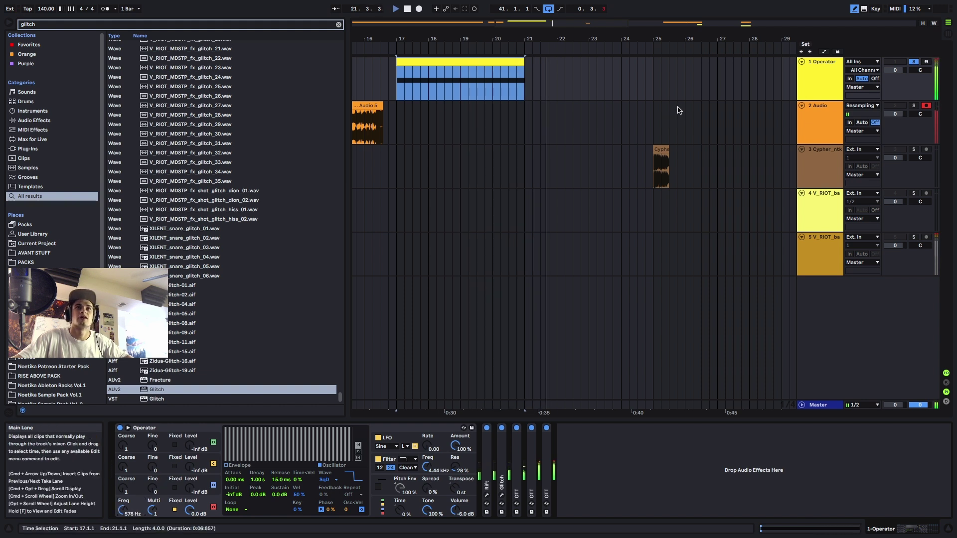
pyautogui.press('space')
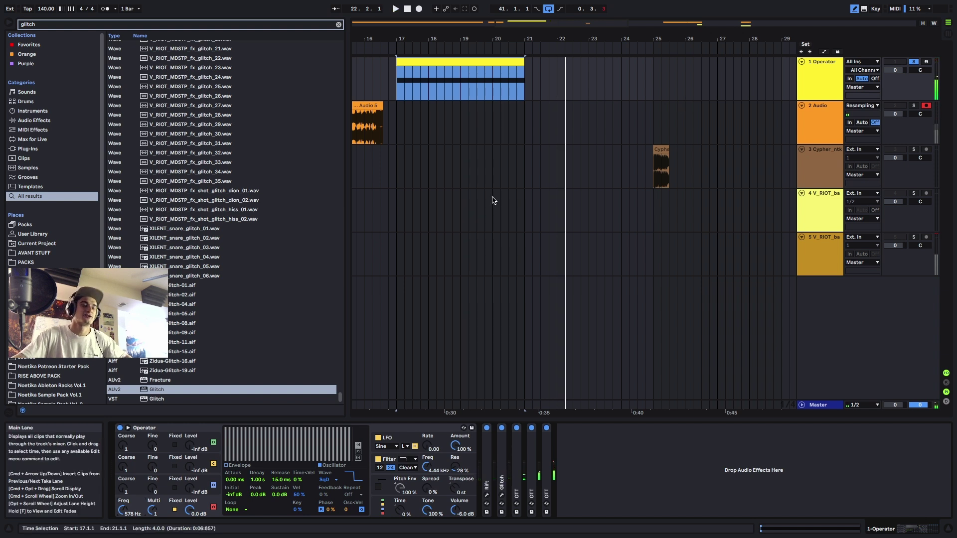
pyautogui.scroll(-3, 494, 249)
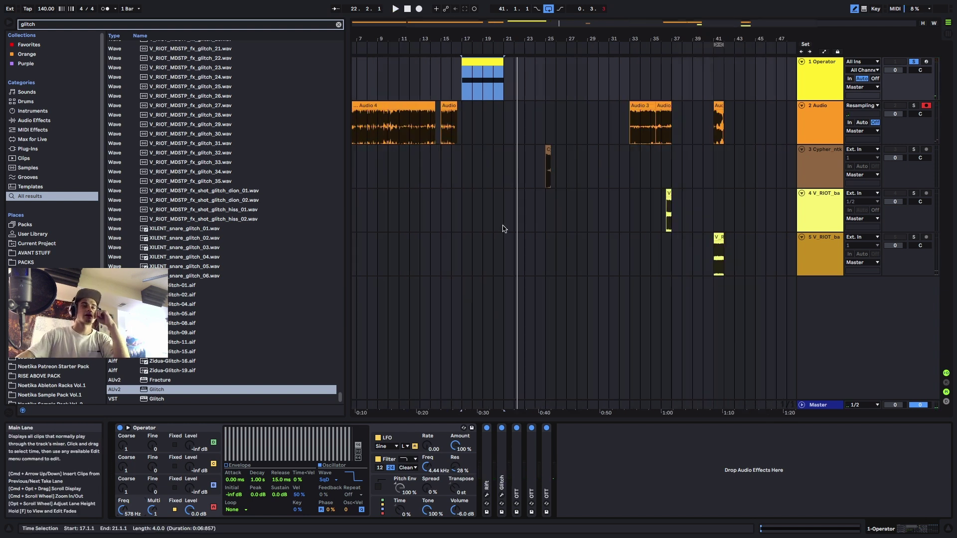